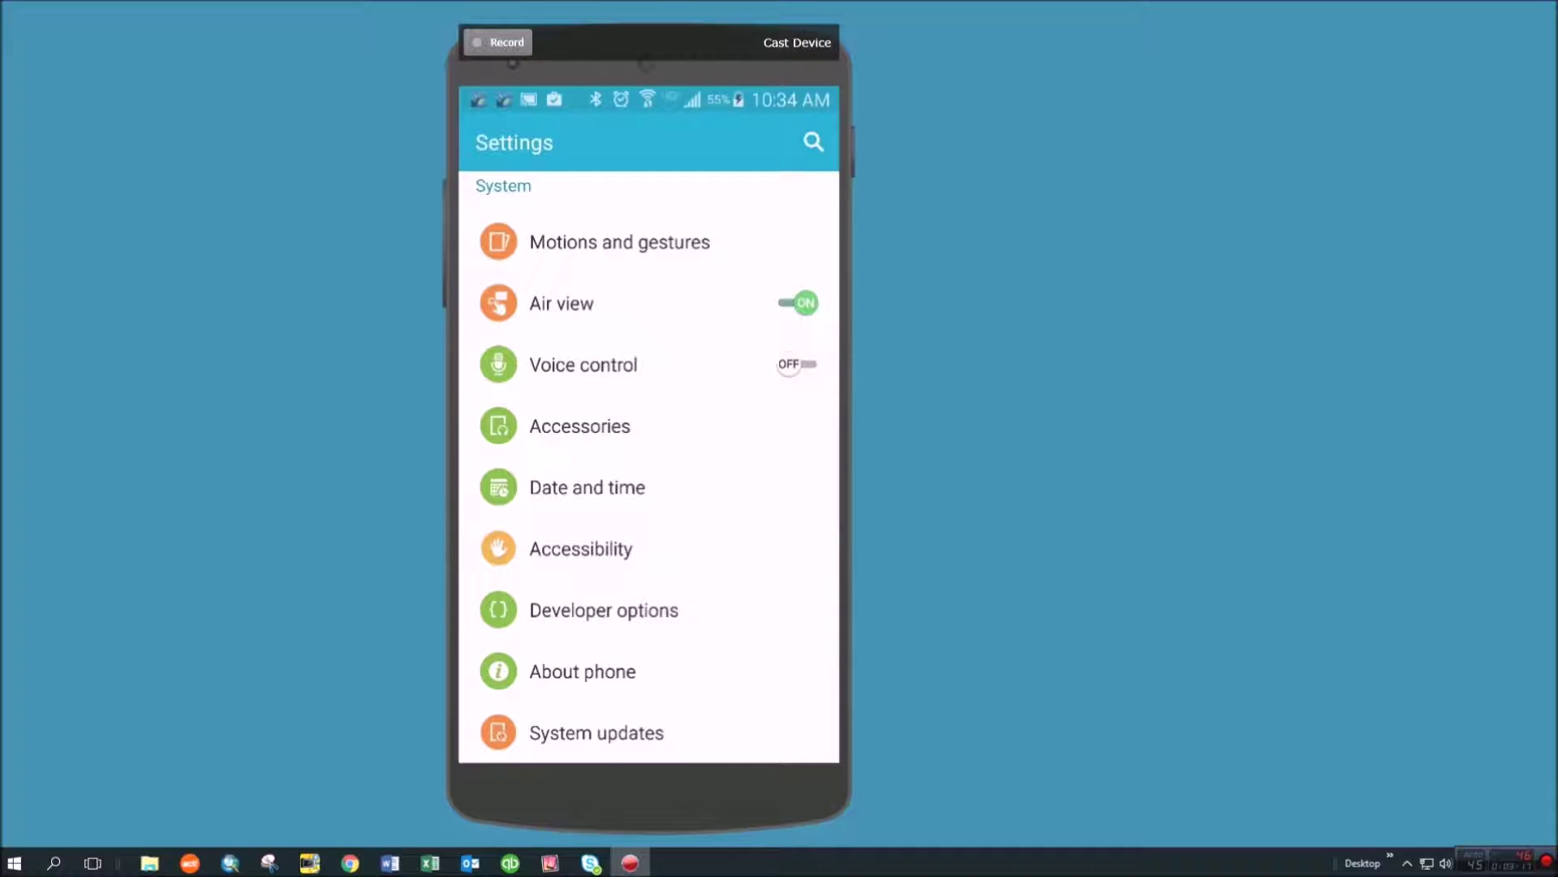
{"action": "left_click", "coordinate": [582, 672]}
{"action": "scroll", "coordinate": [649, 467], "scroll_direction": "down", "scroll_amount": 3}
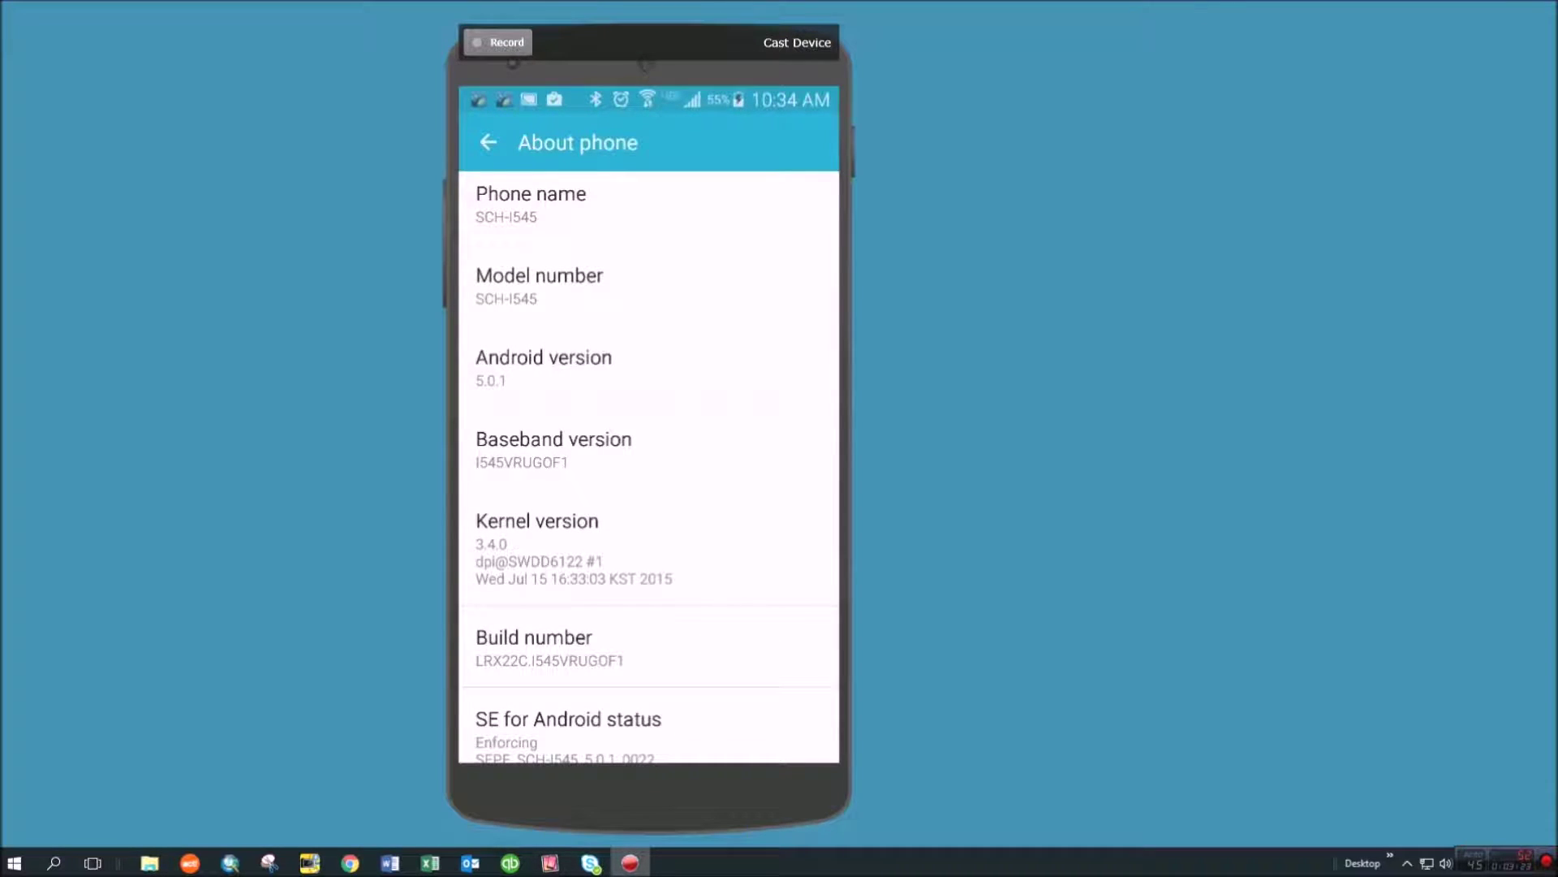
{"action": "left_click", "coordinate": [534, 647]}
{"action": "left_click", "coordinate": [488, 142]}
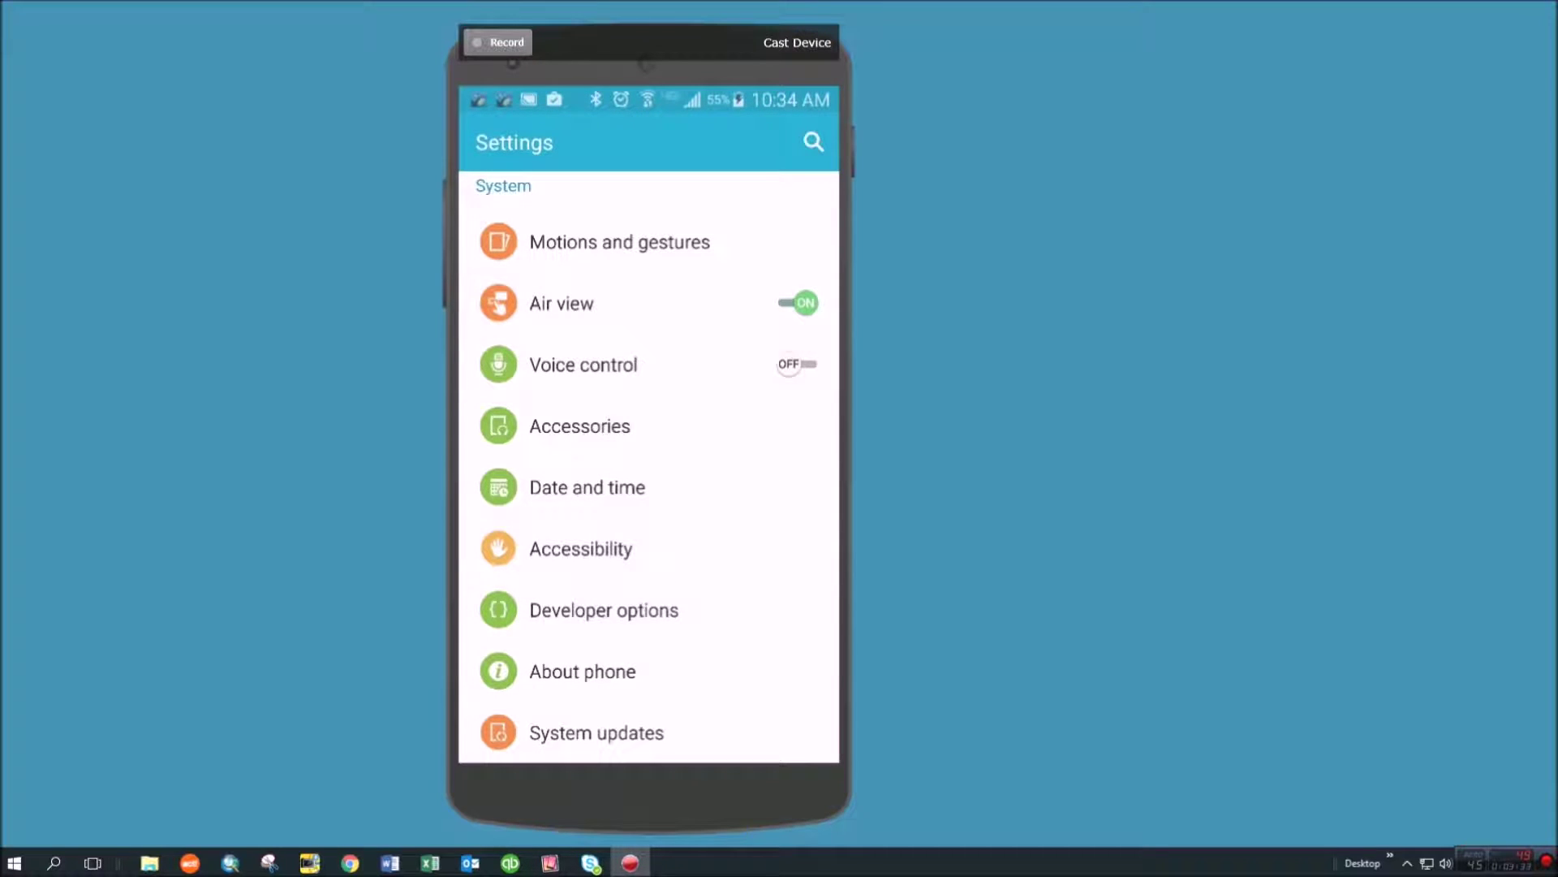
Step: Open Developer options on the mirrored phone and scroll down to Allow mock locations
{"action": "left_click", "coordinate": [604, 609]}
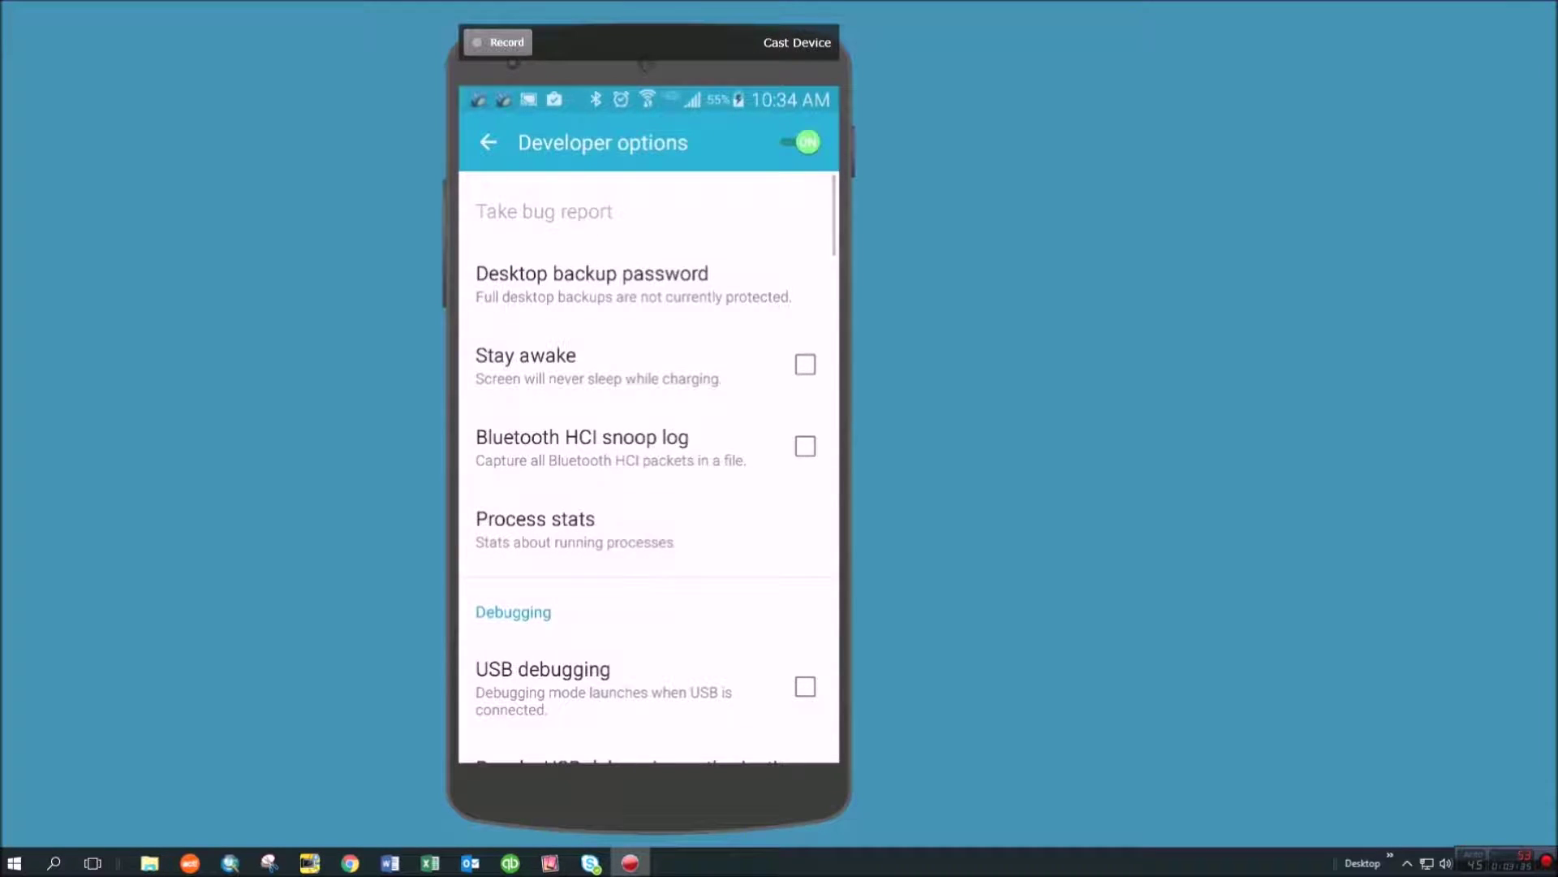
{"action": "scroll", "coordinate": [649, 467], "scroll_direction": "down", "scroll_amount": 4}
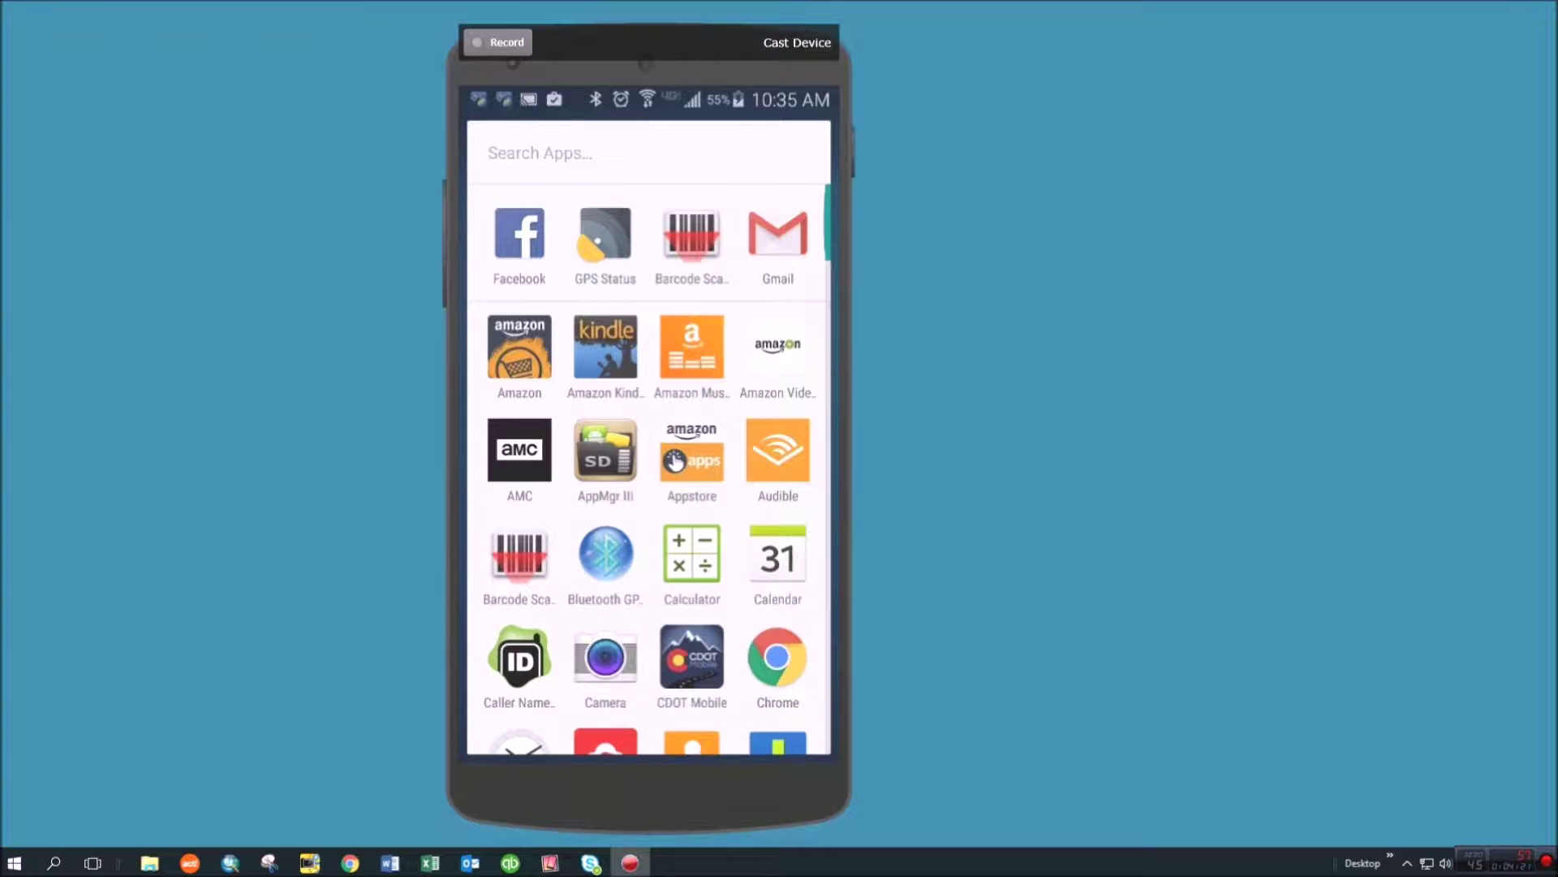
Step: Launch the Bluetooth GPS (GNSS Status) app from the phone's app drawer
{"action": "left_click", "coordinate": [605, 553]}
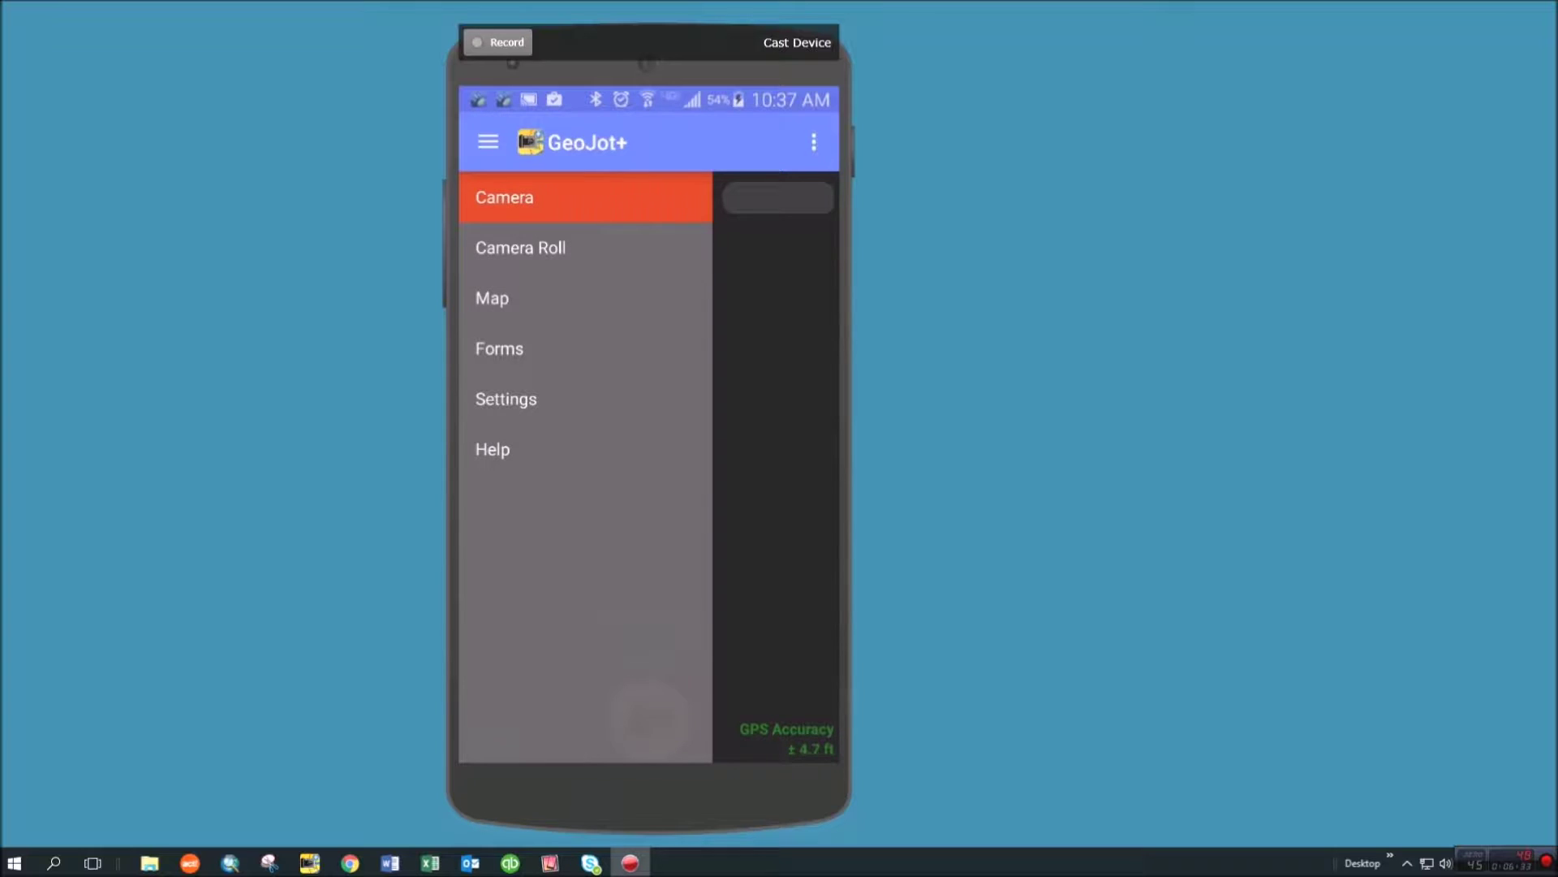
Step: Keep GeoJot+ GPS Required Accuracy at Very High ≤ 16 ft in Settings > GPS
{"action": "left_click", "coordinate": [506, 398]}
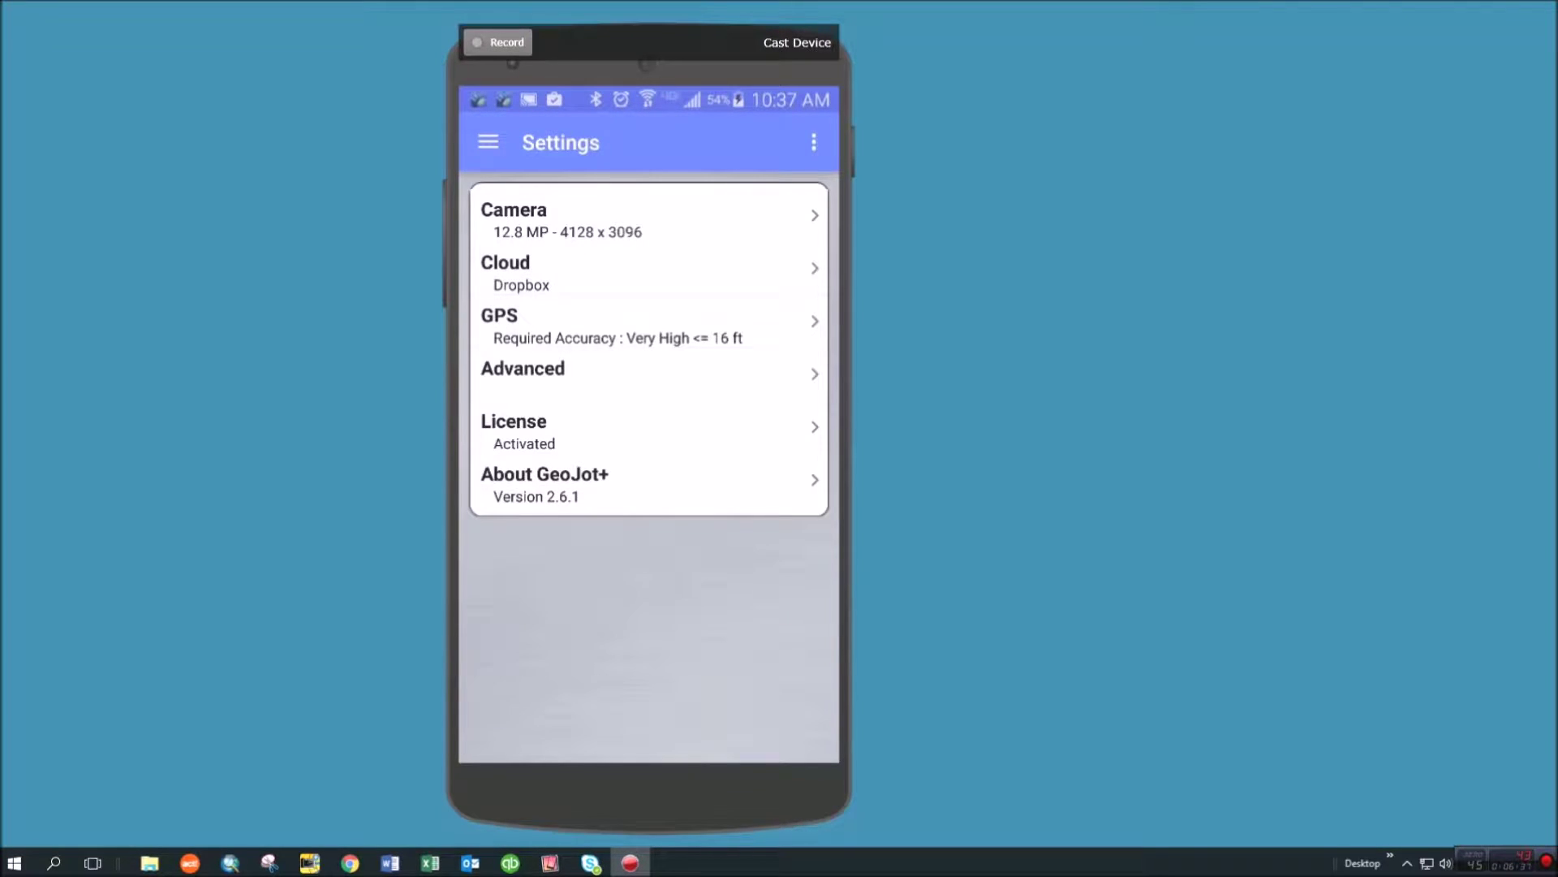
{"action": "left_click", "coordinate": [568, 325]}
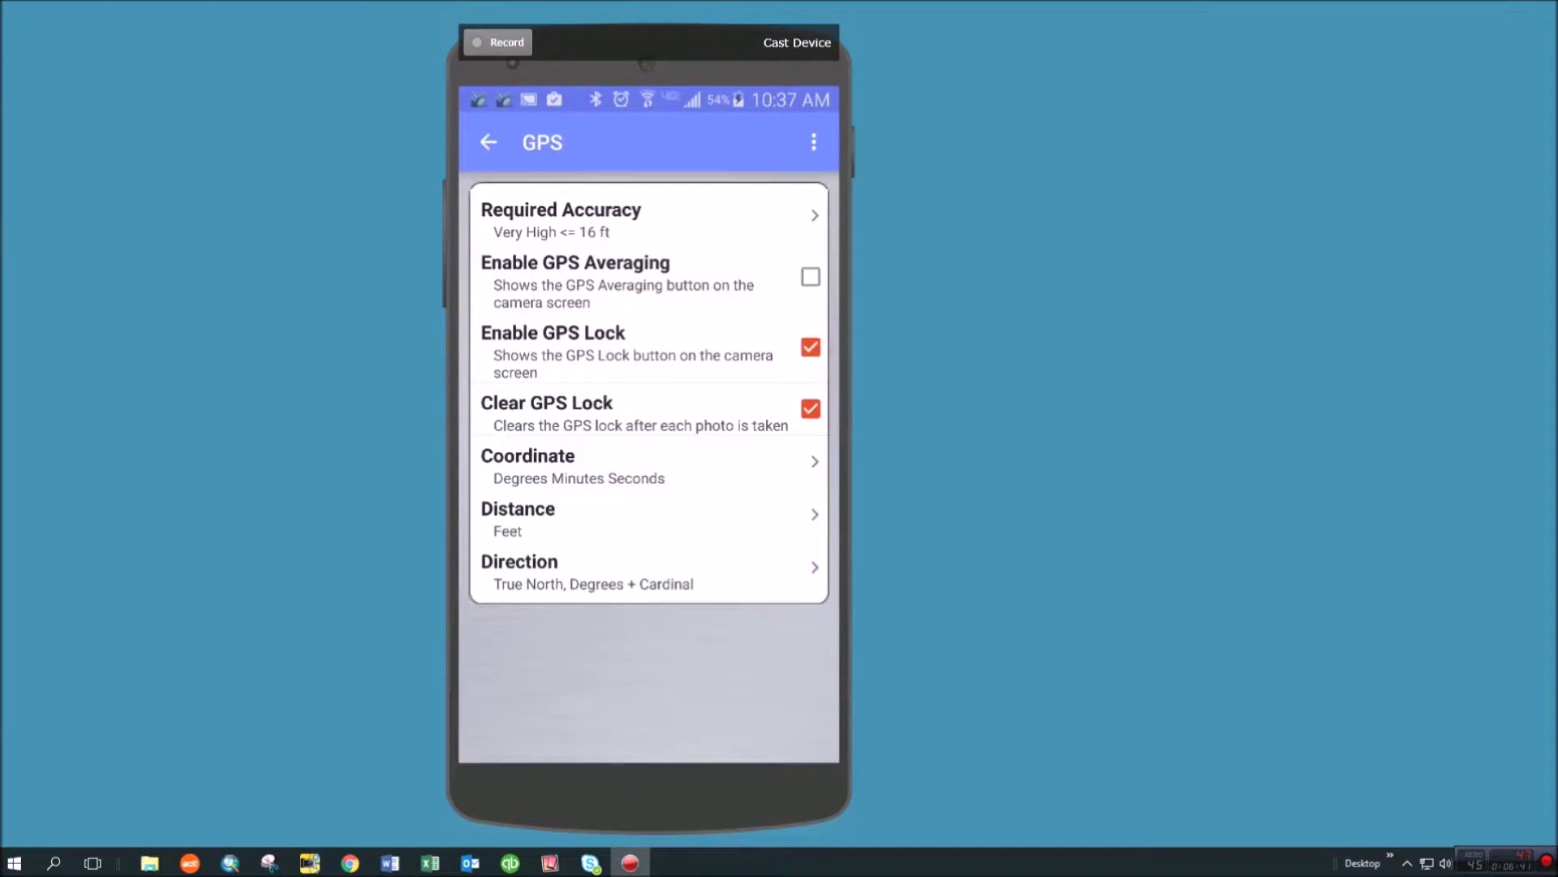
{"action": "left_click", "coordinate": [568, 218]}
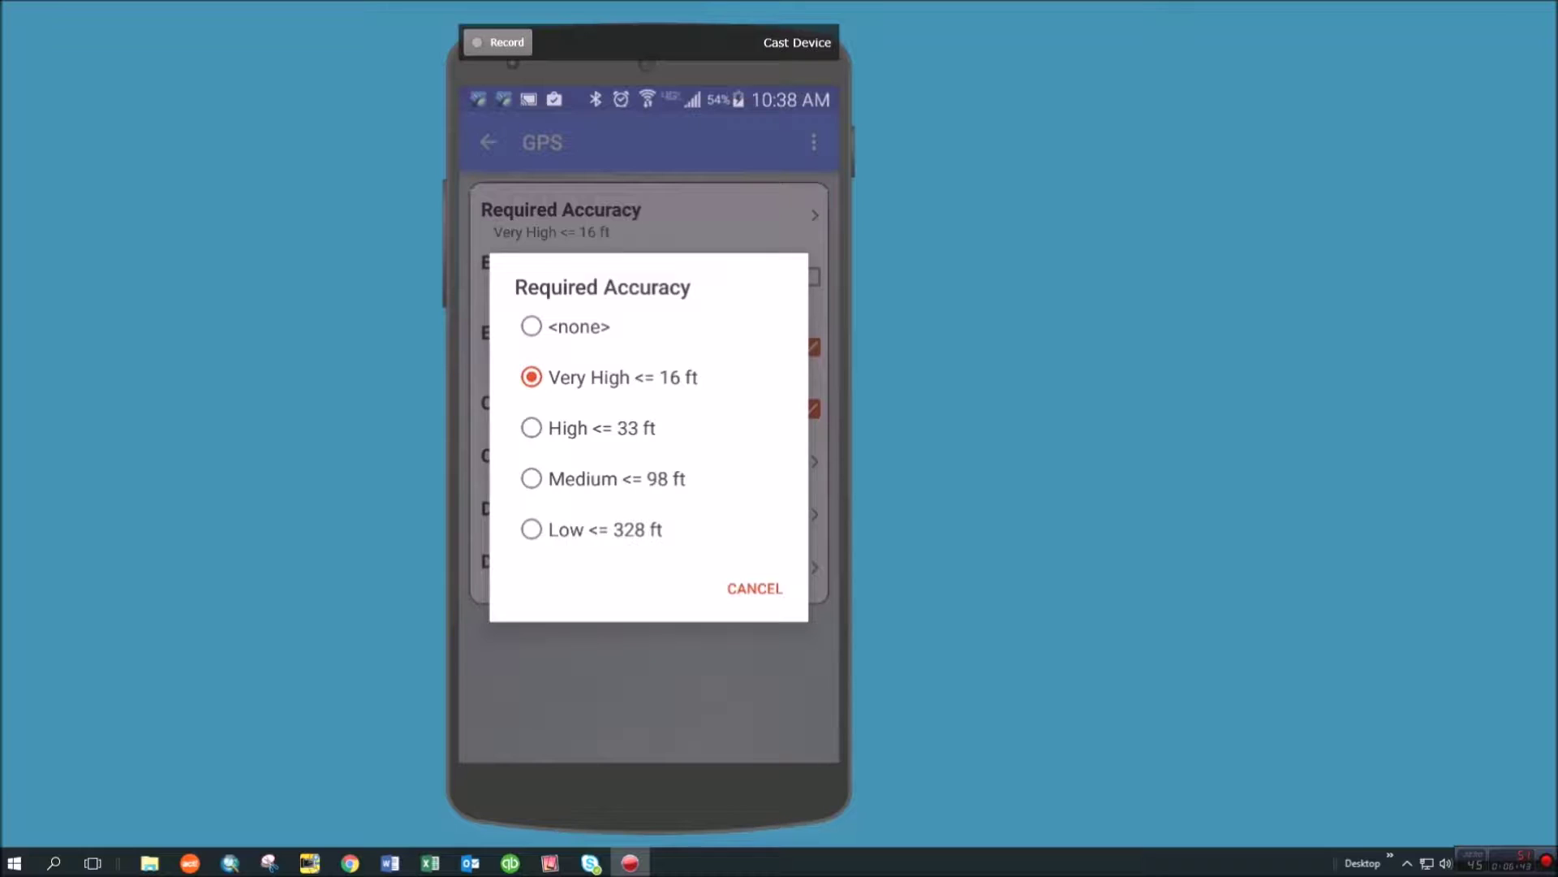
{"action": "left_click", "coordinate": [617, 376]}
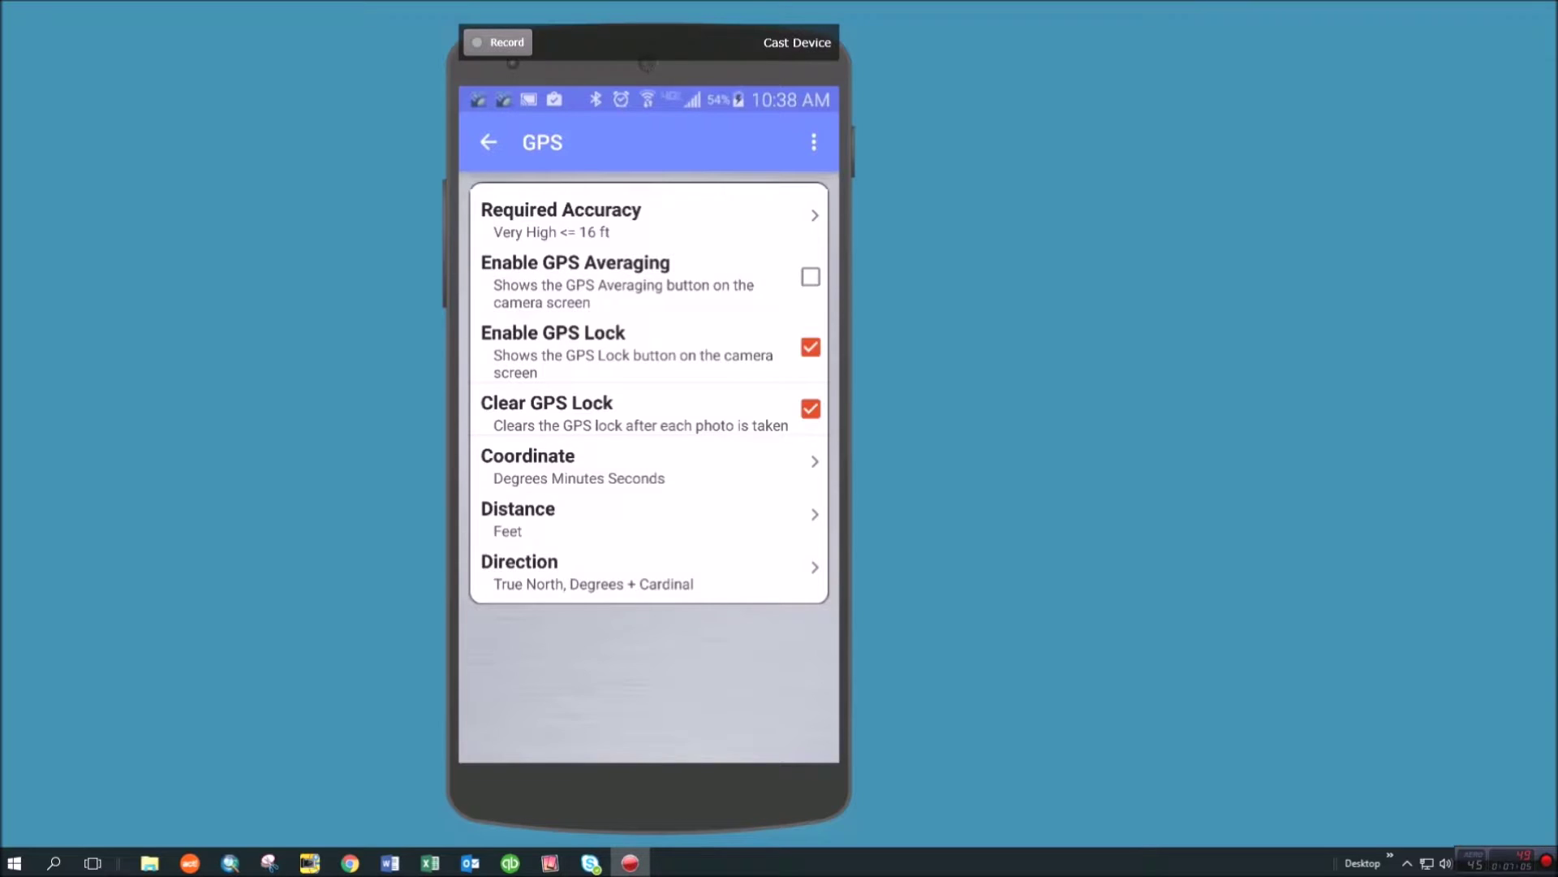
{"action": "key", "text": "Escape"}
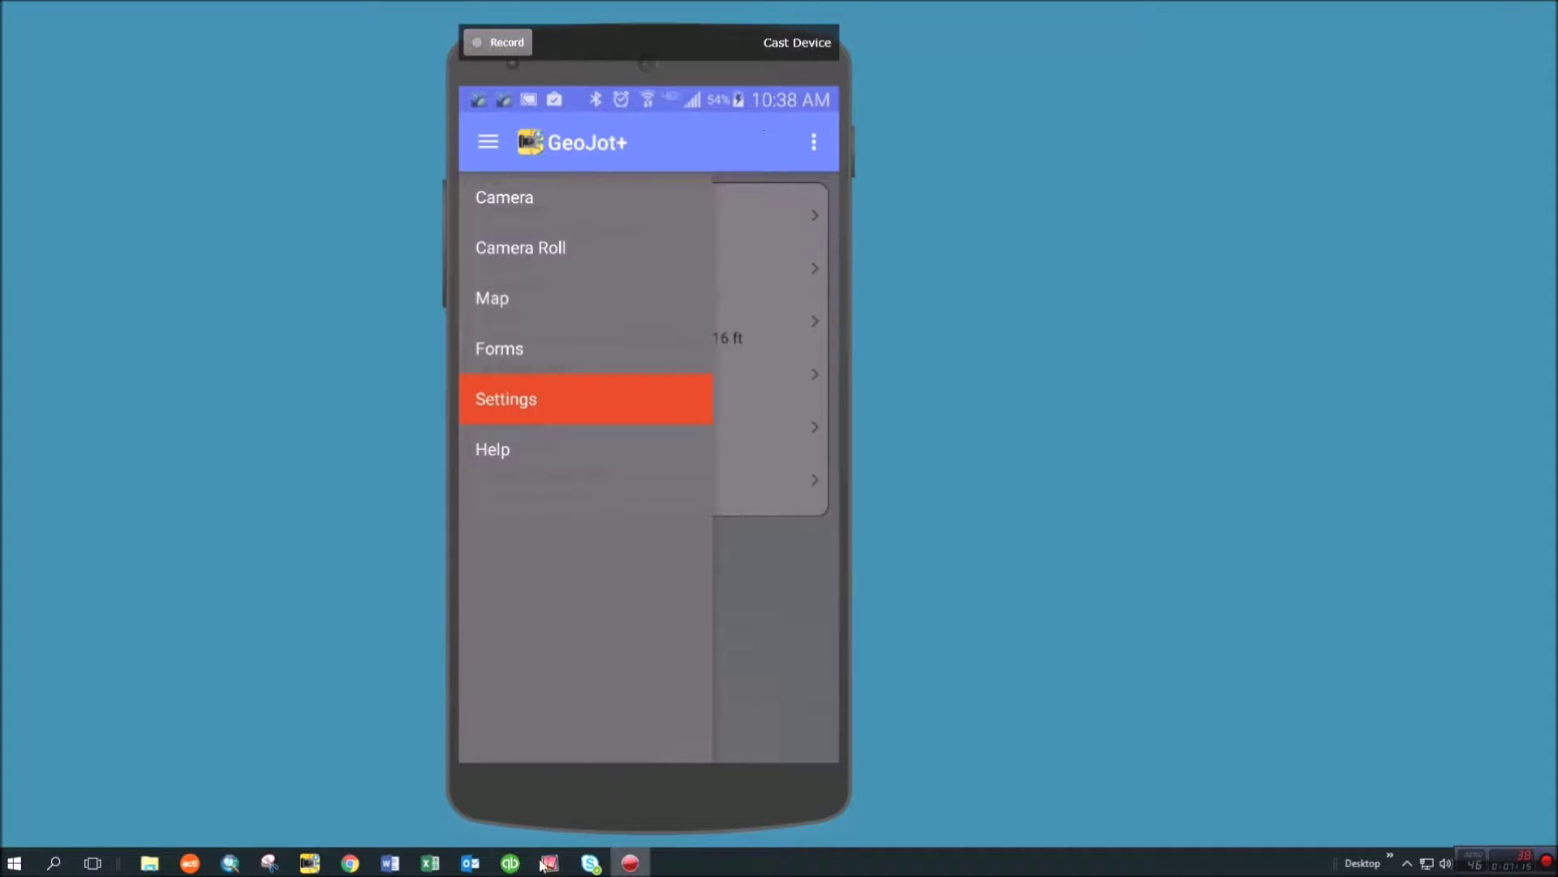
Step: Open the First Run S4 project from Project Manager in its Data Editor
{"action": "left_click", "coordinate": [309, 863]}
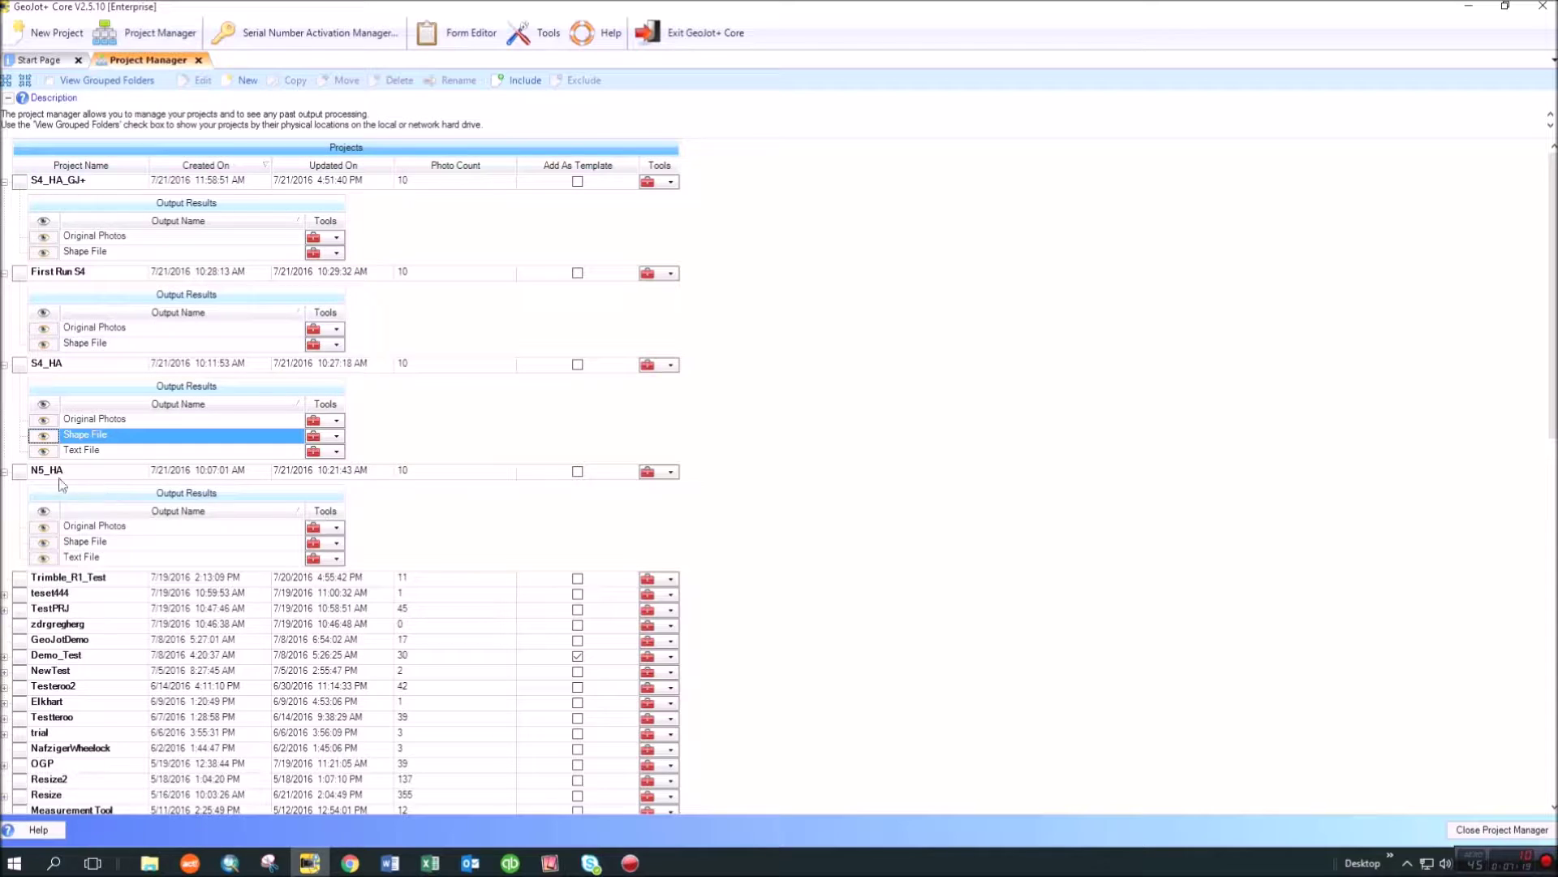
{"action": "left_click", "coordinate": [70, 276]}
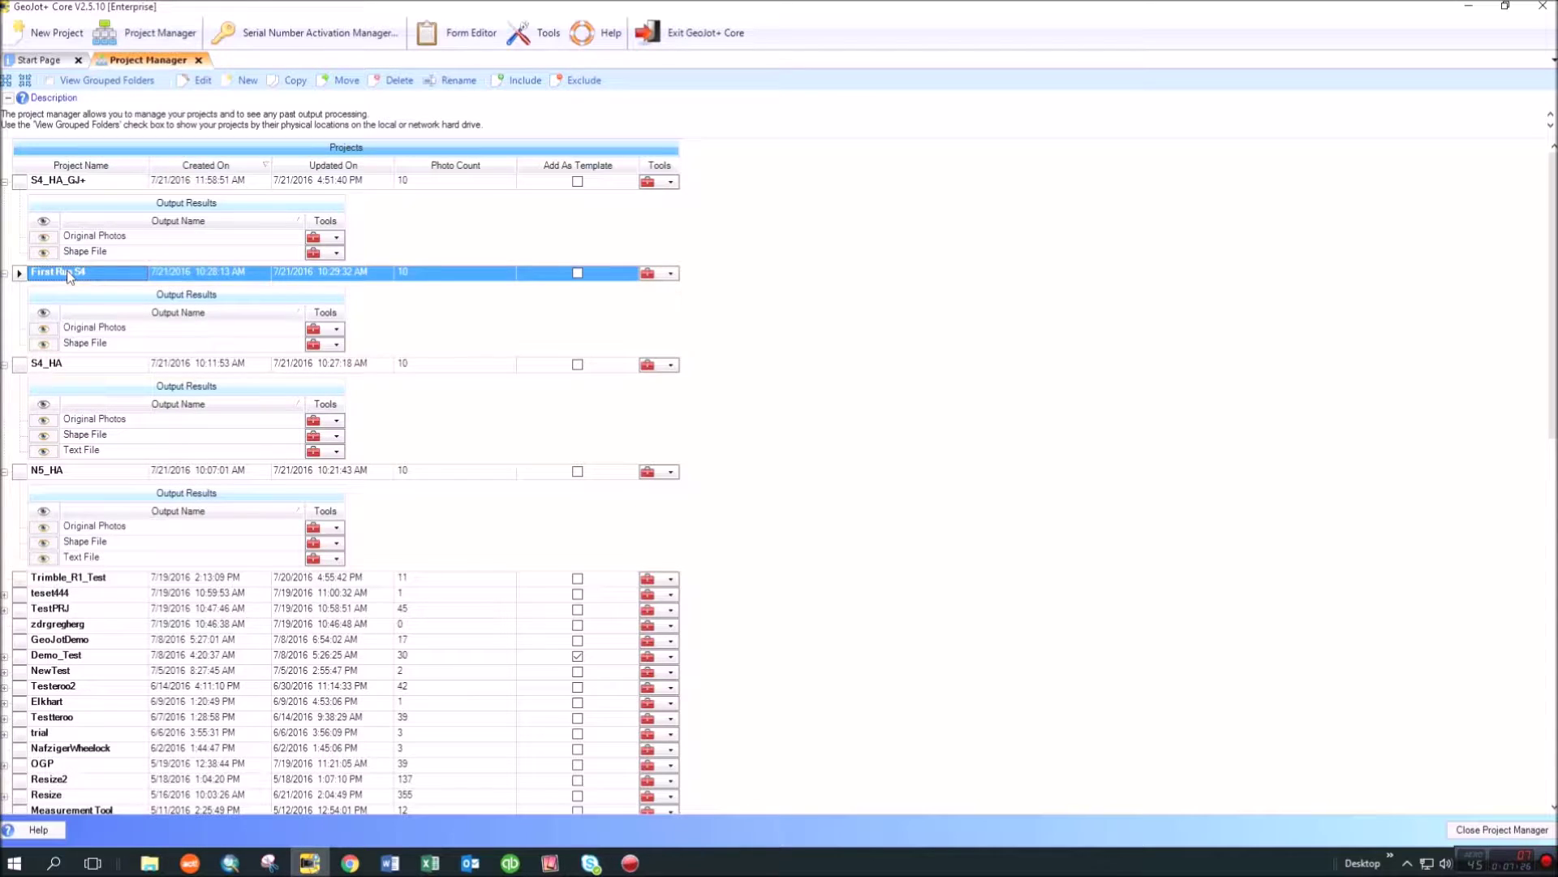
{"action": "double_click", "coordinate": [66, 271]}
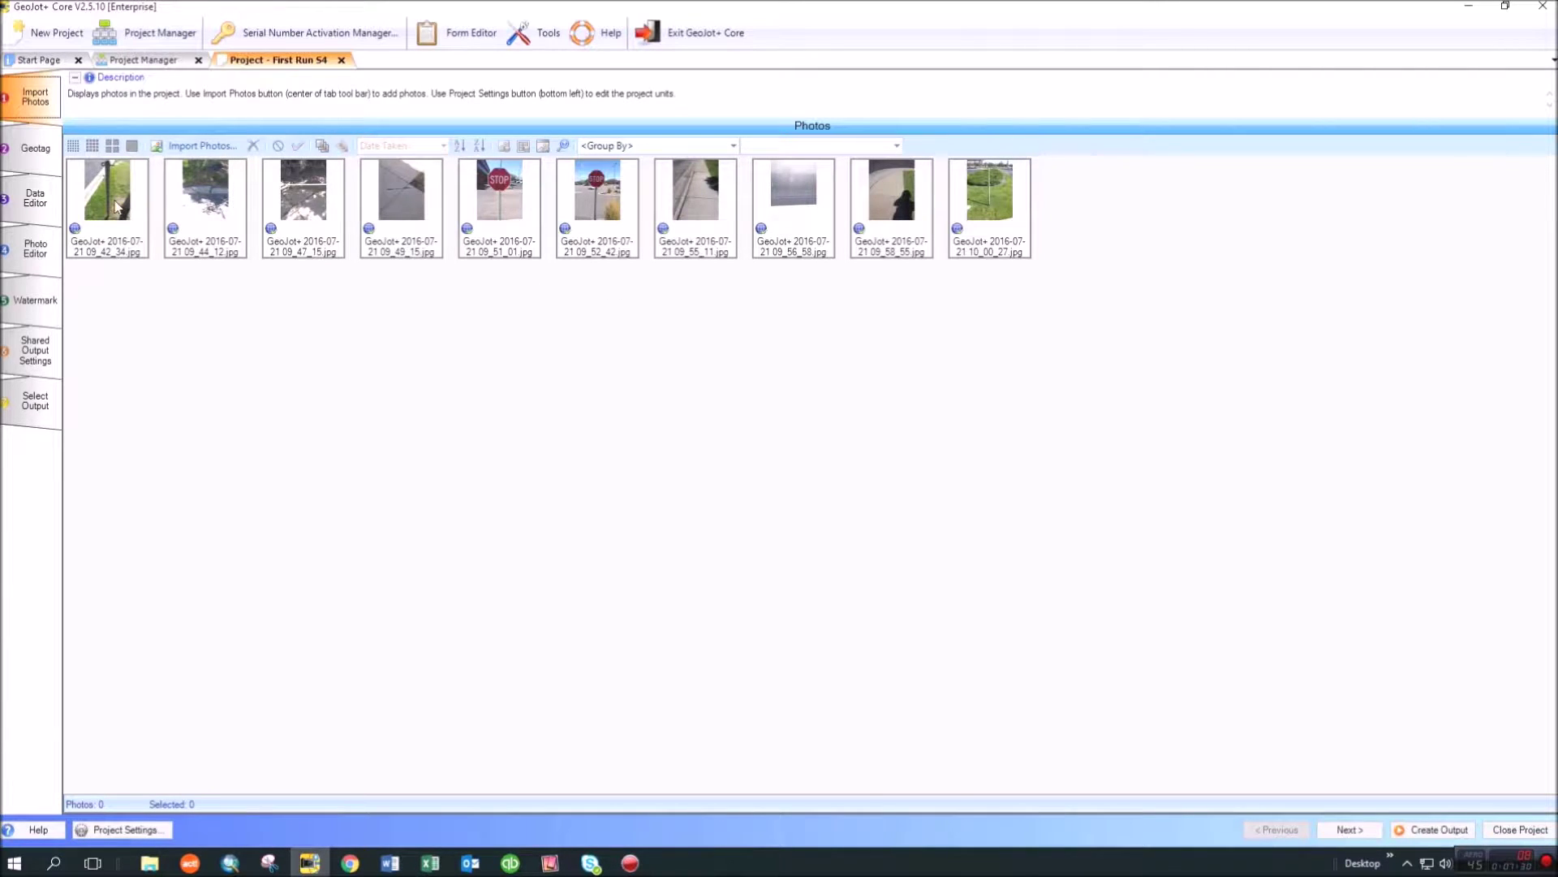
{"action": "left_click", "coordinate": [31, 203]}
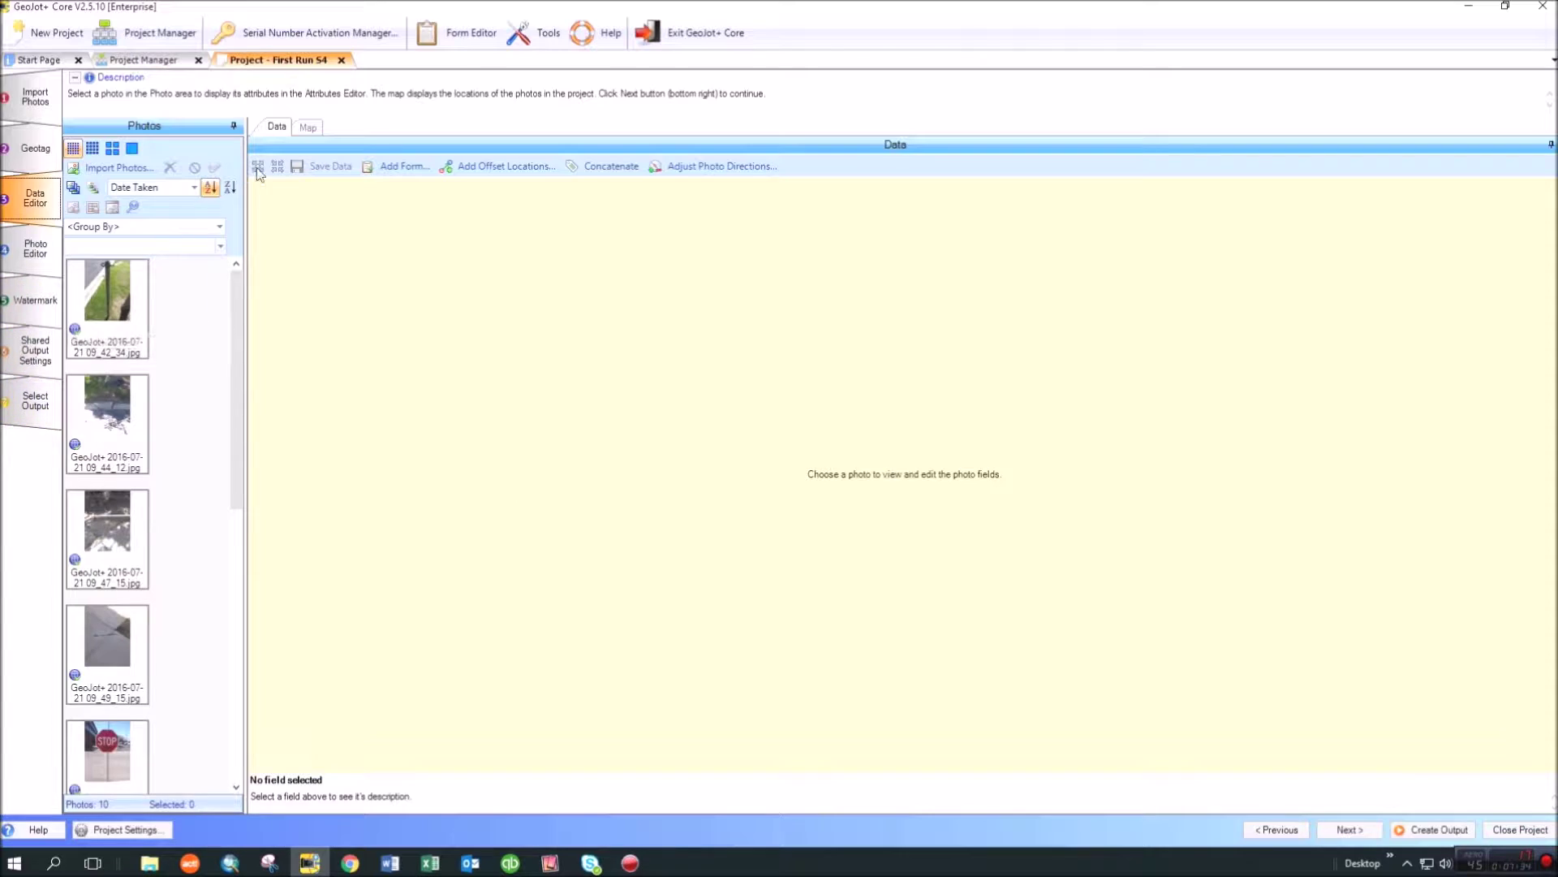
Step: Centre the map on the 10 photo markers near Washington St and E 120th Ave, then bring up ArcMap
{"action": "left_click", "coordinate": [314, 130]}
{"action": "left_click_drag", "start_coordinate": [510, 323], "coordinate": [808, 524]}
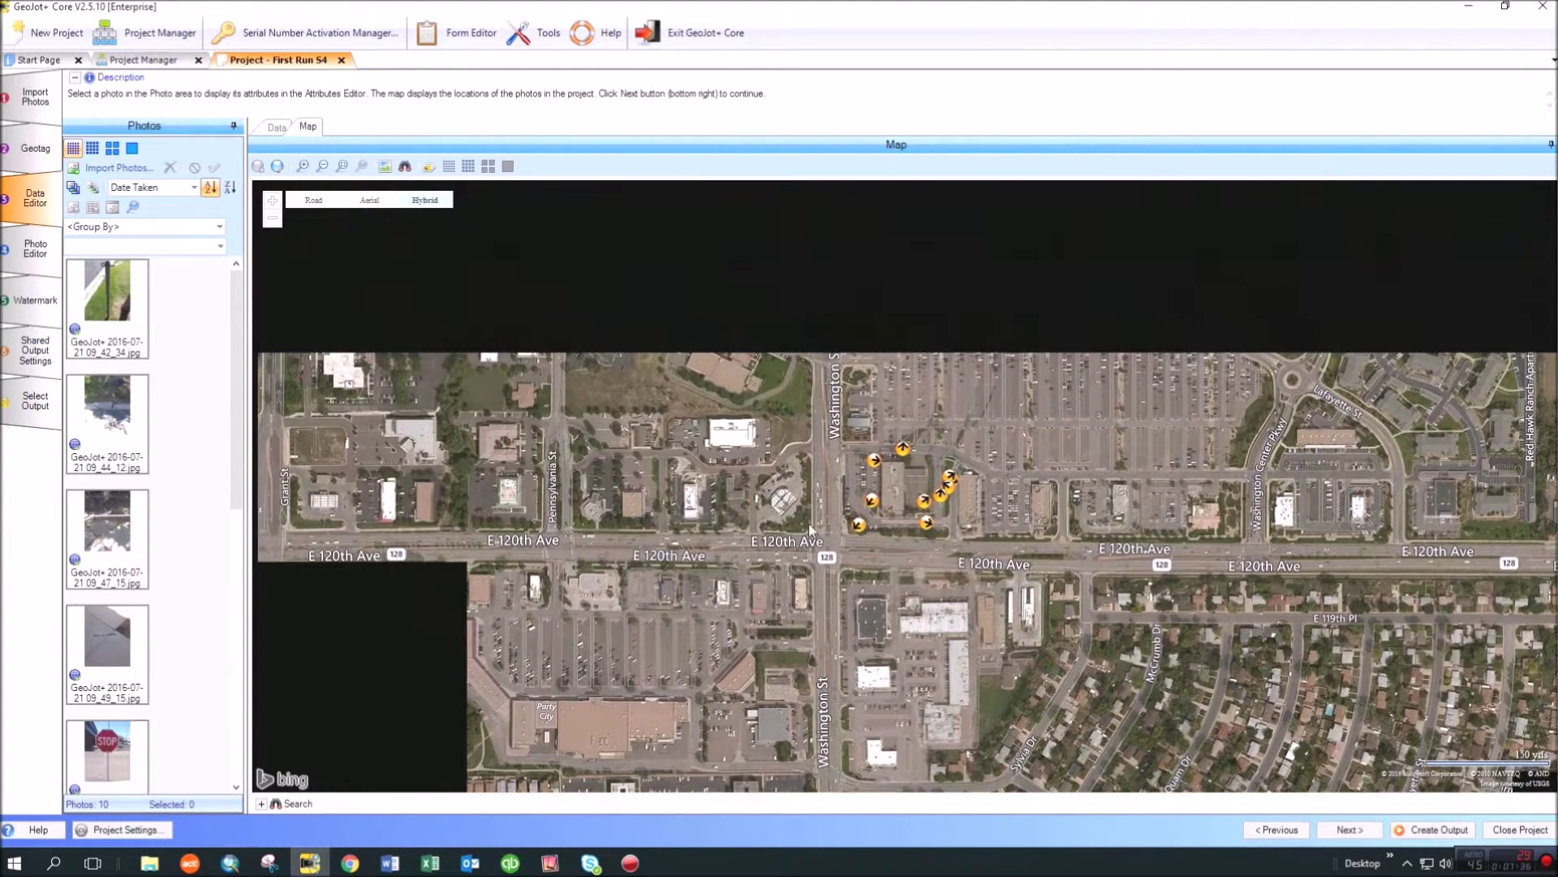
{"action": "scroll", "coordinate": [913, 528], "scroll_direction": "up", "scroll_amount": 2}
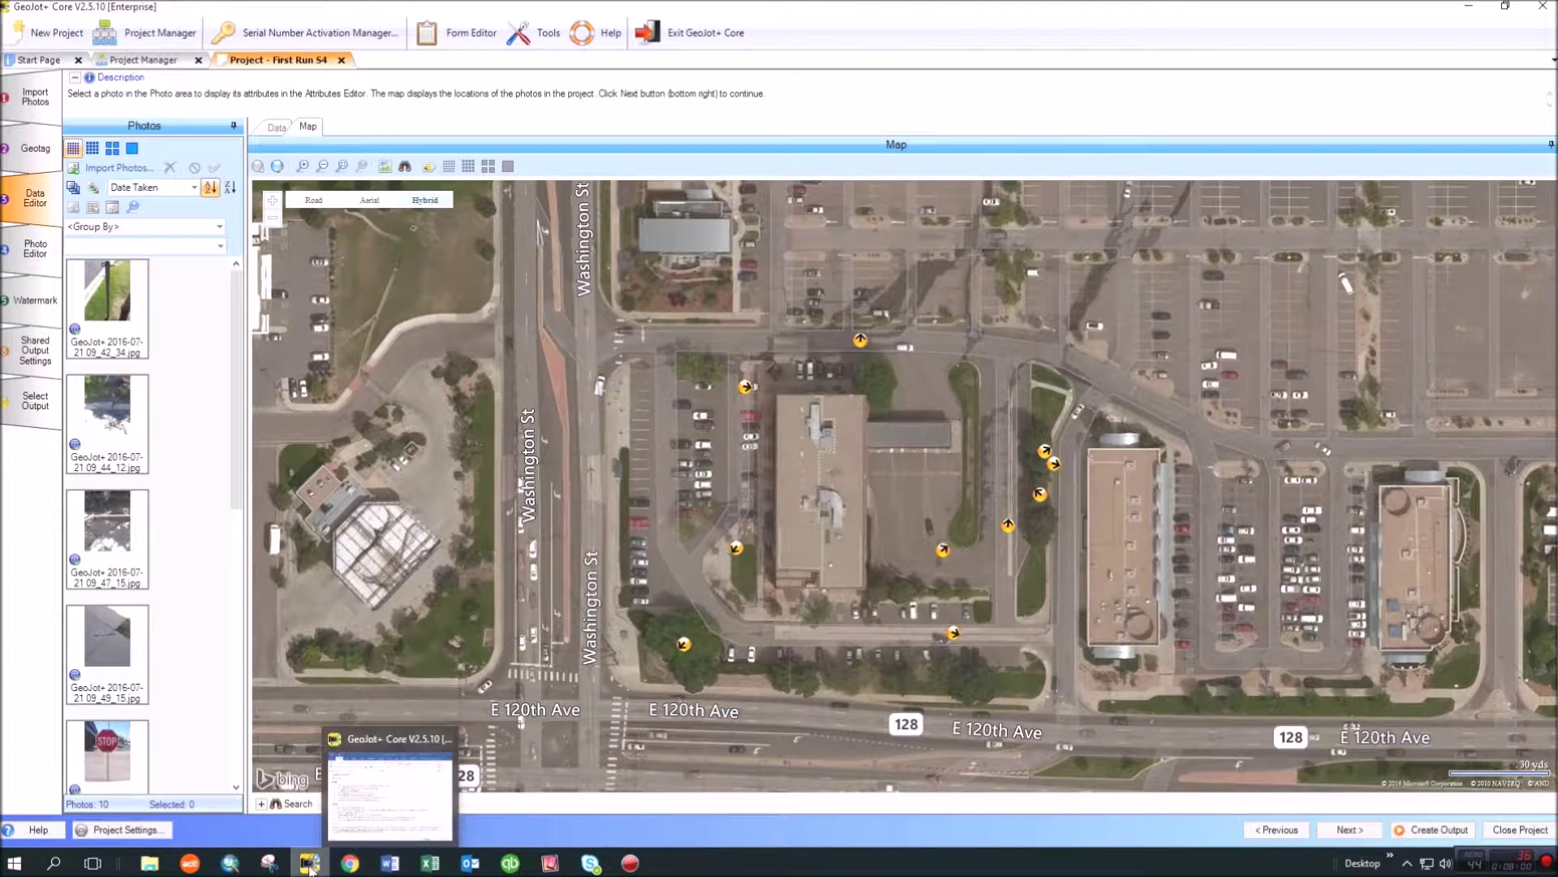
{"action": "left_click", "coordinate": [232, 866]}
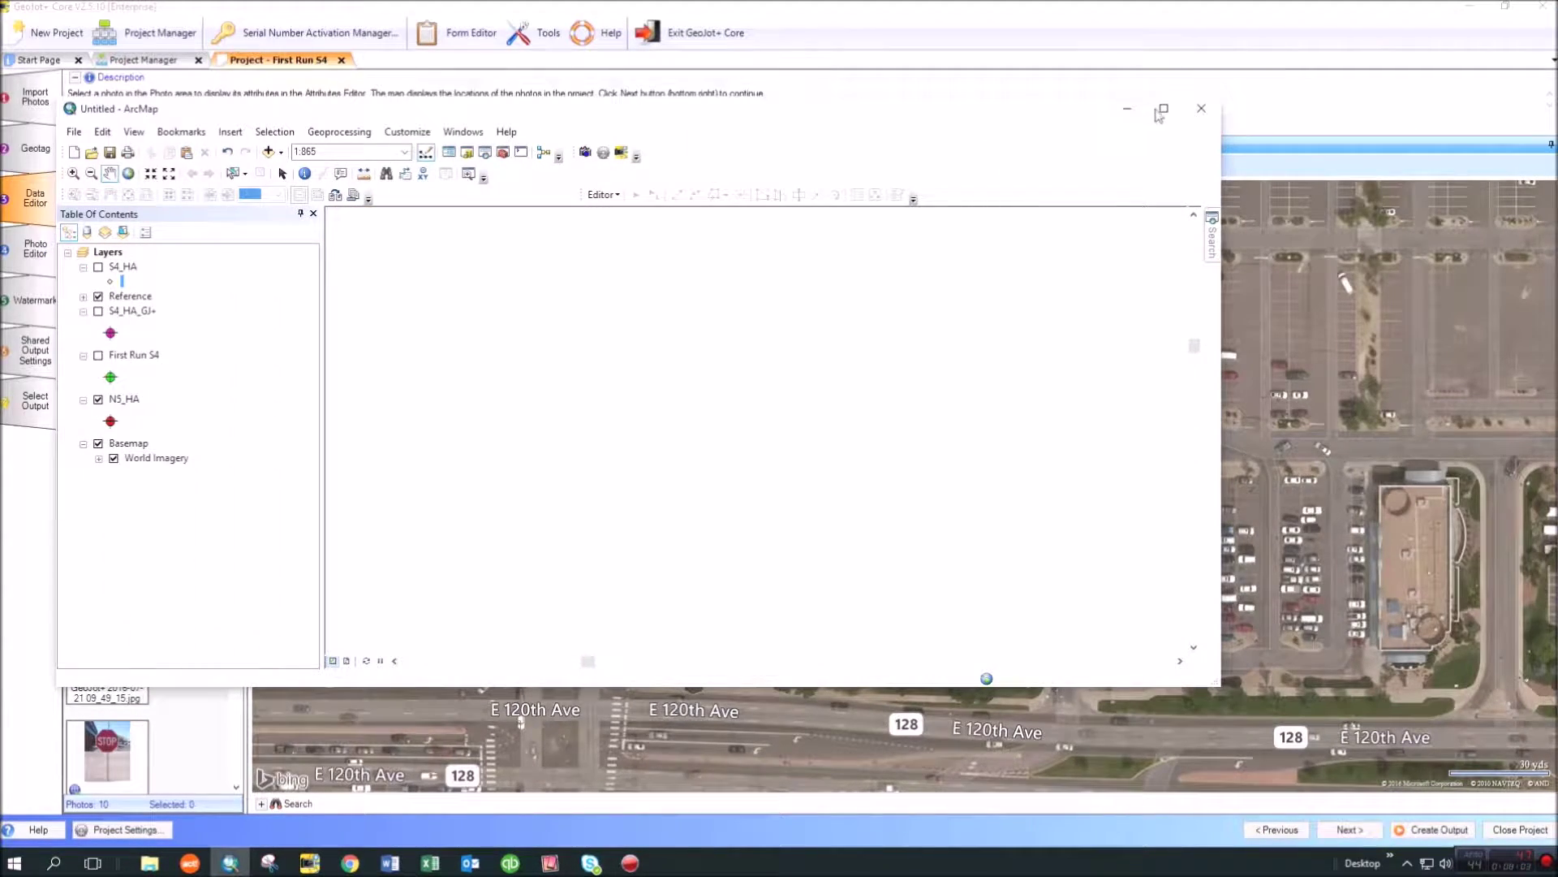
Step: Maximise ArcMap and swap the First Run S4 points for the S4_HA_GJ+ points
{"action": "double_click", "coordinate": [1157, 108]}
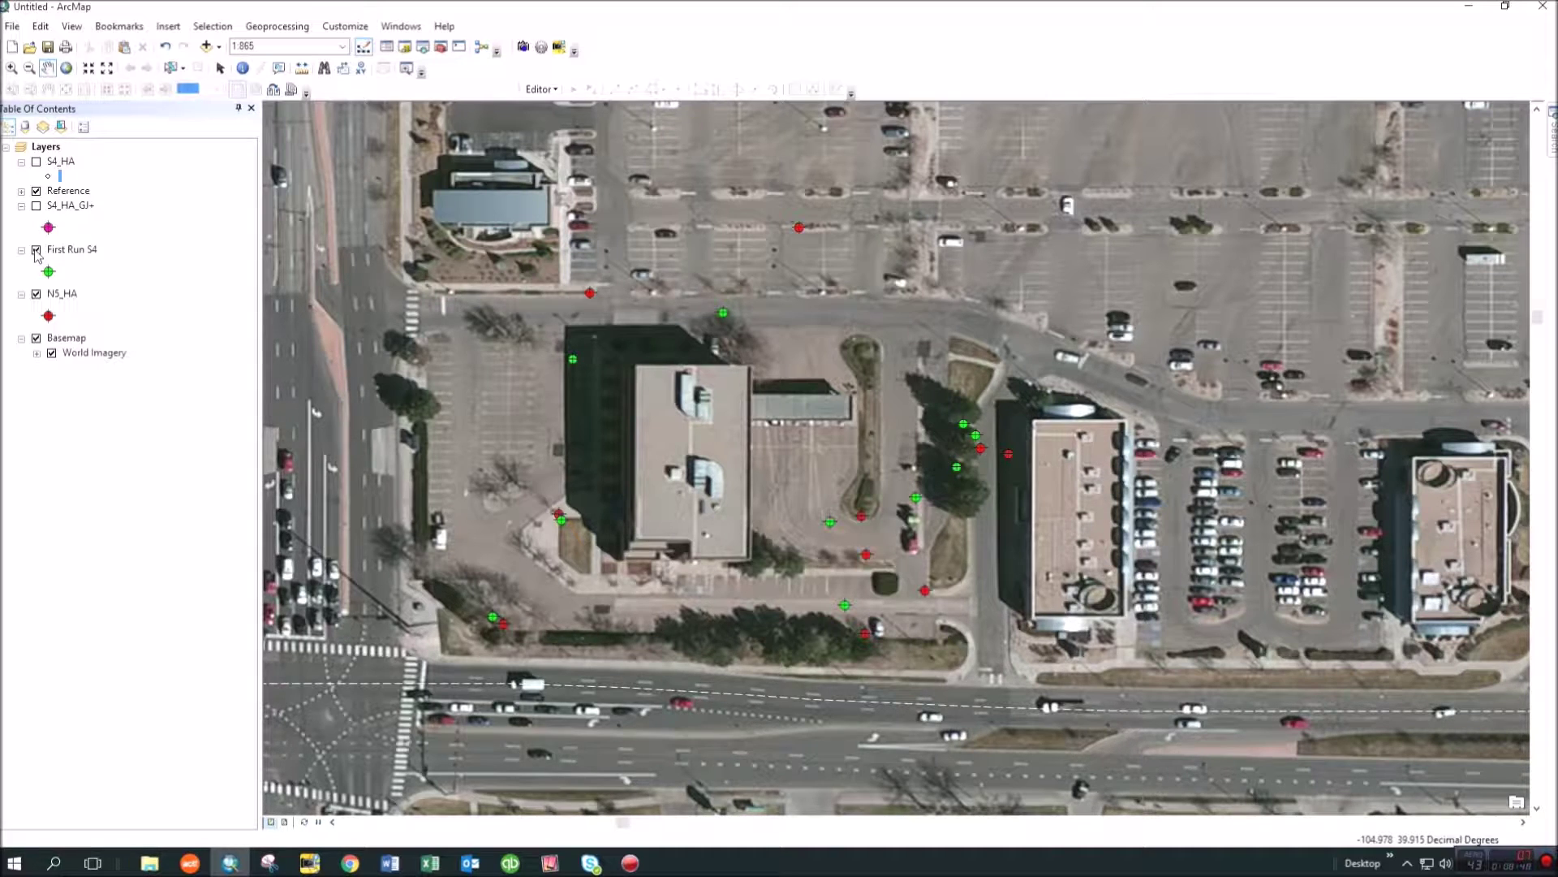
{"action": "left_click", "coordinate": [37, 251]}
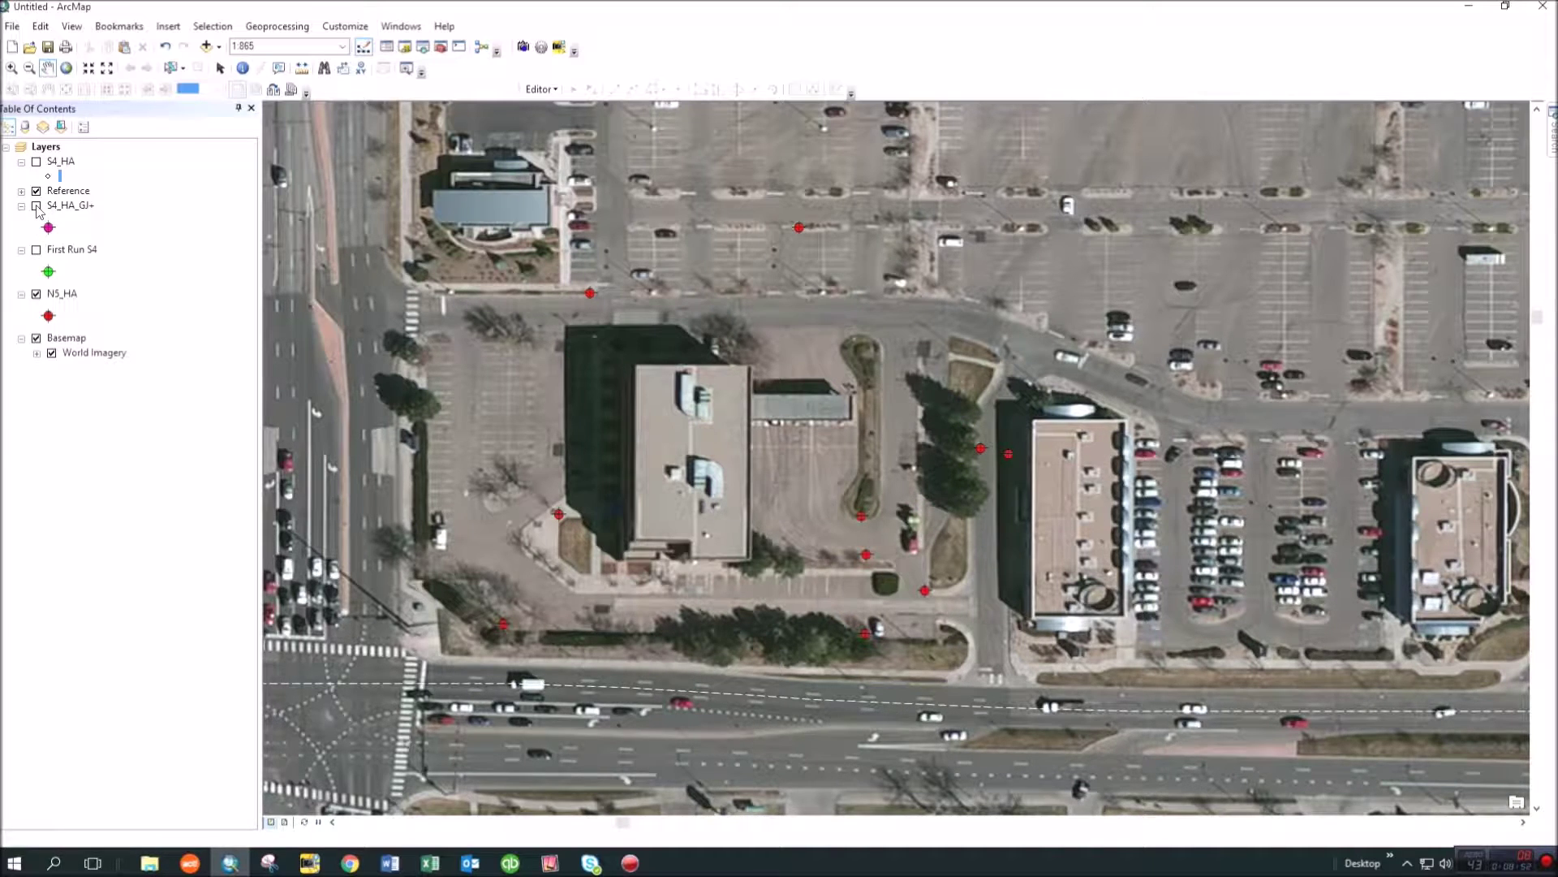
{"action": "left_click", "coordinate": [37, 207]}
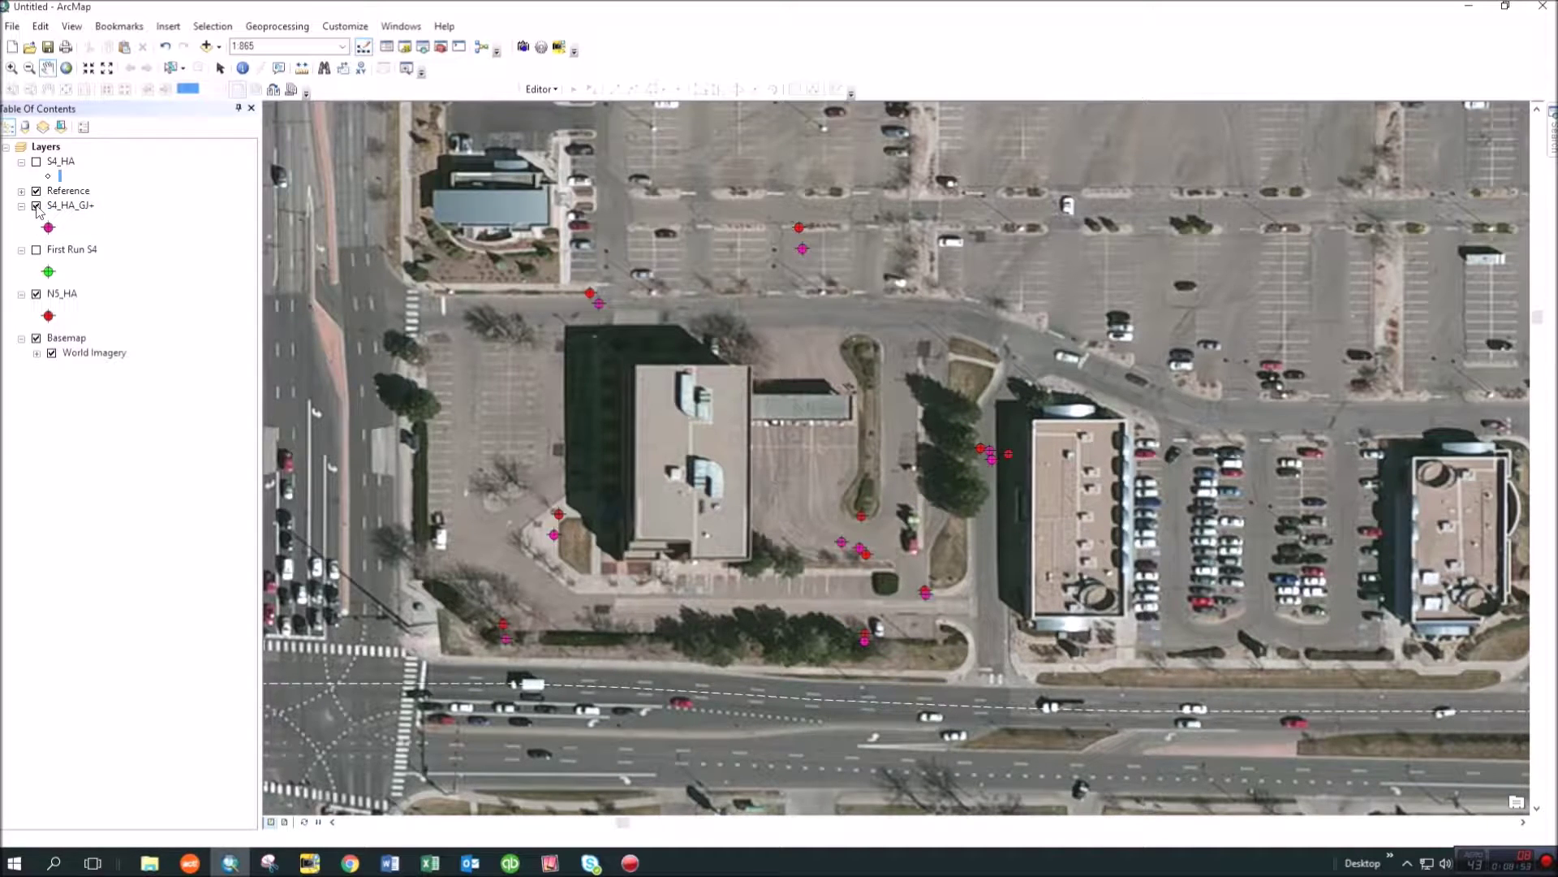
Step: Compare N5_HA with the S4_HA points instead of S4_HA_GJ+, then minimise ArcMap
{"action": "left_click", "coordinate": [37, 295]}
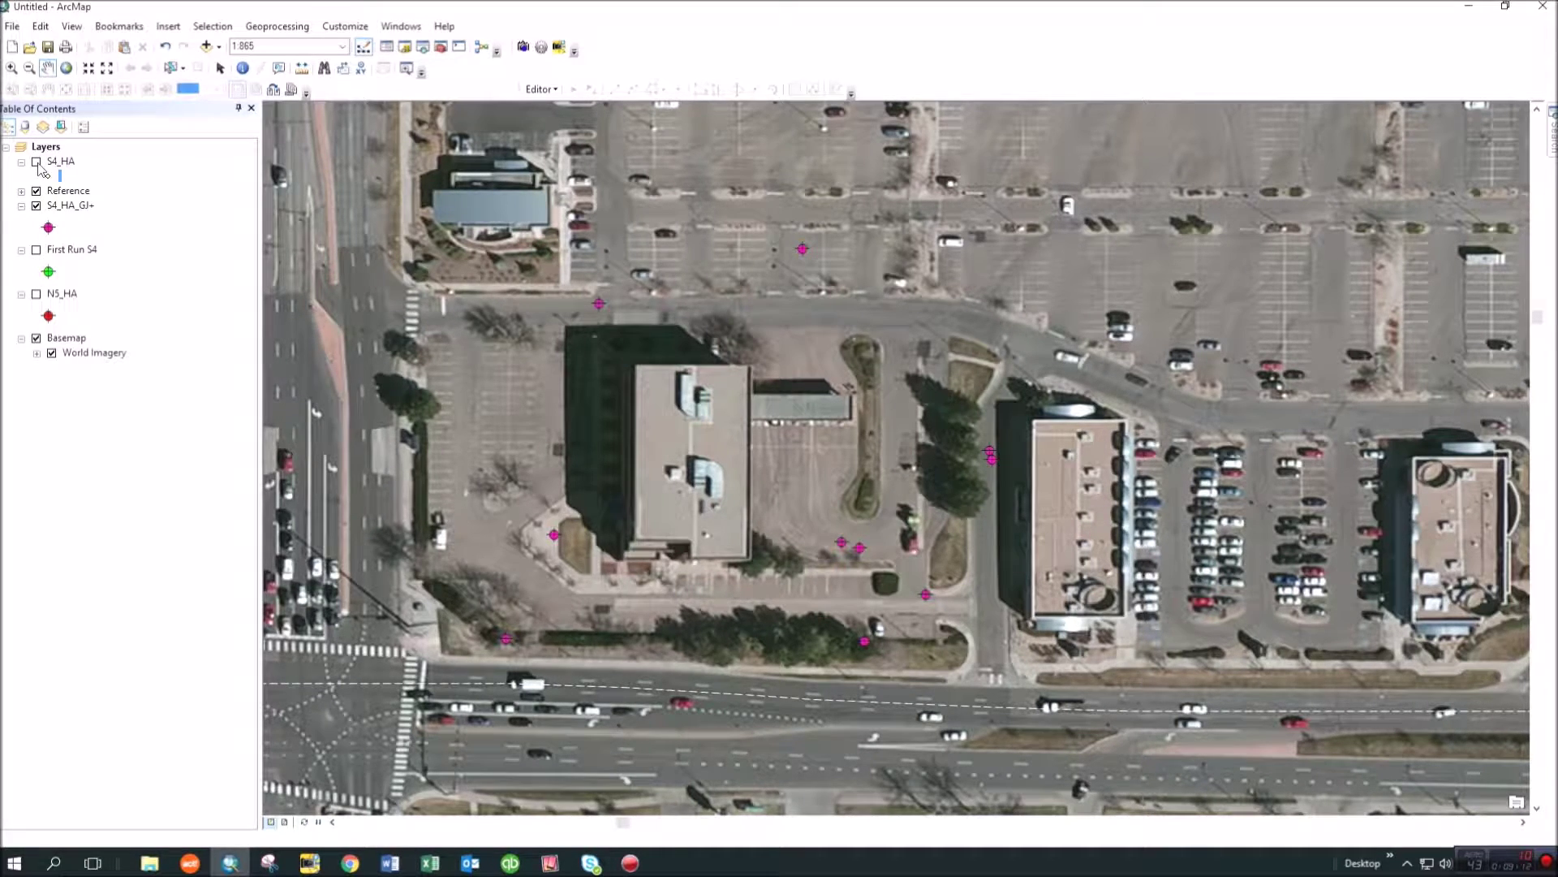
{"action": "left_click", "coordinate": [36, 294]}
{"action": "left_click", "coordinate": [36, 206]}
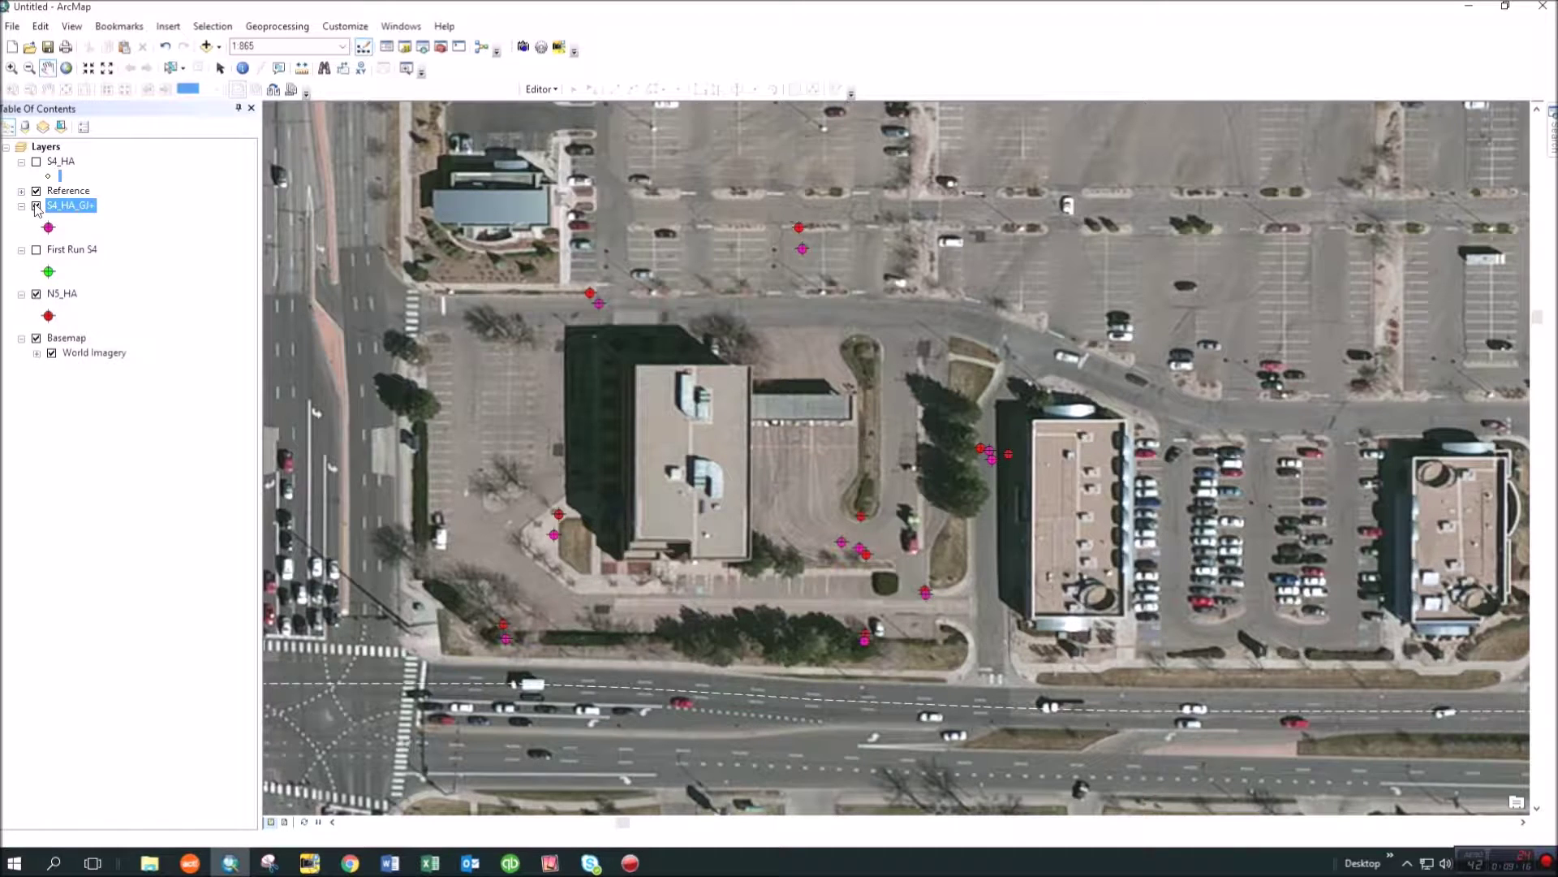
{"action": "left_click", "coordinate": [36, 162]}
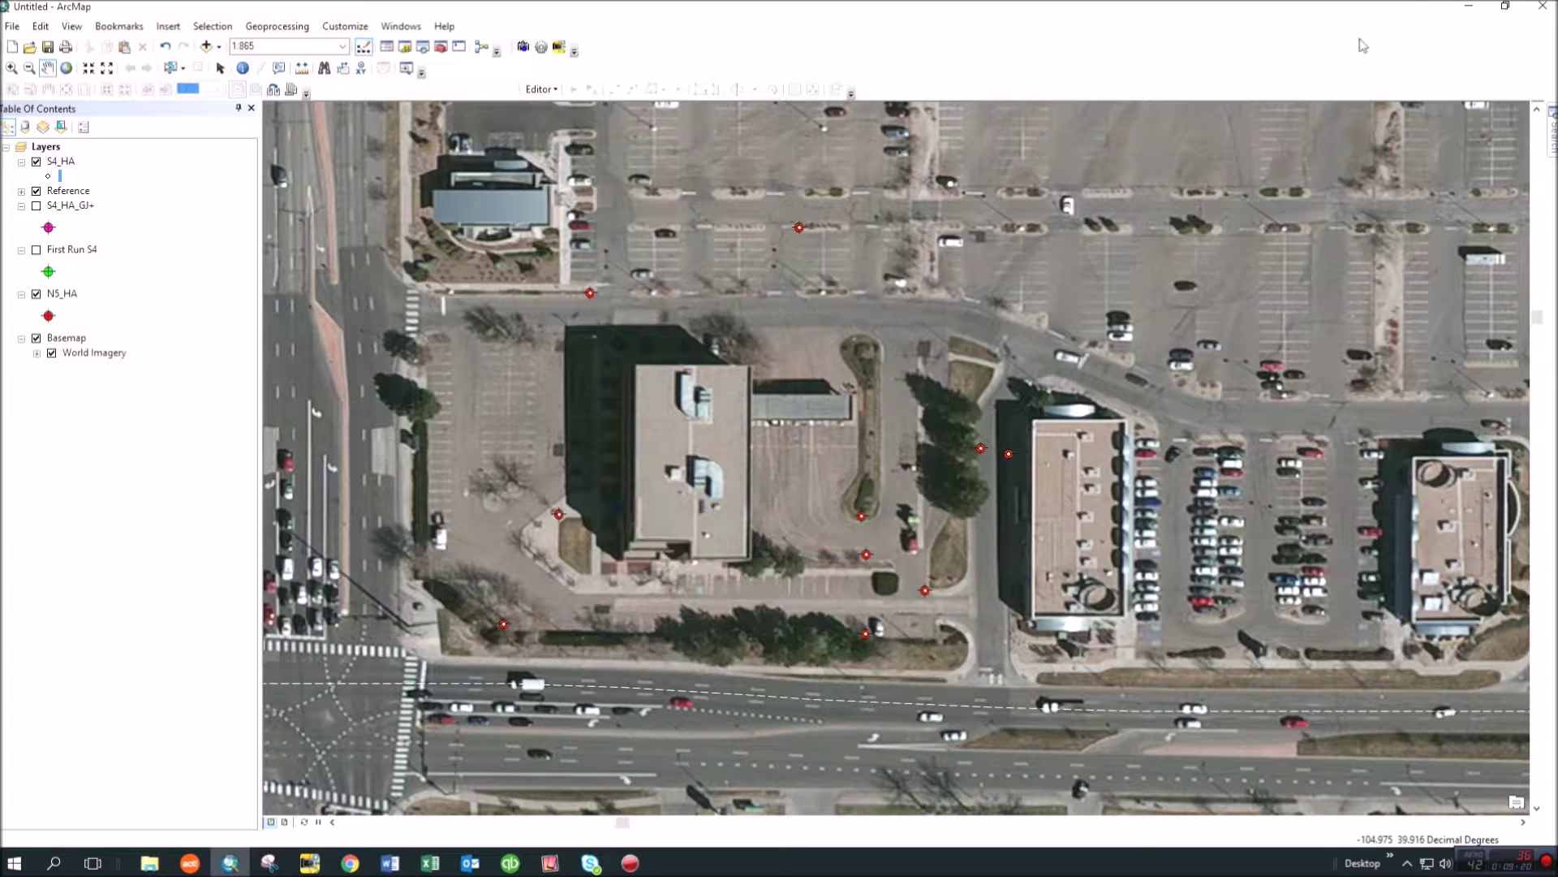
{"action": "left_click", "coordinate": [1469, 6]}
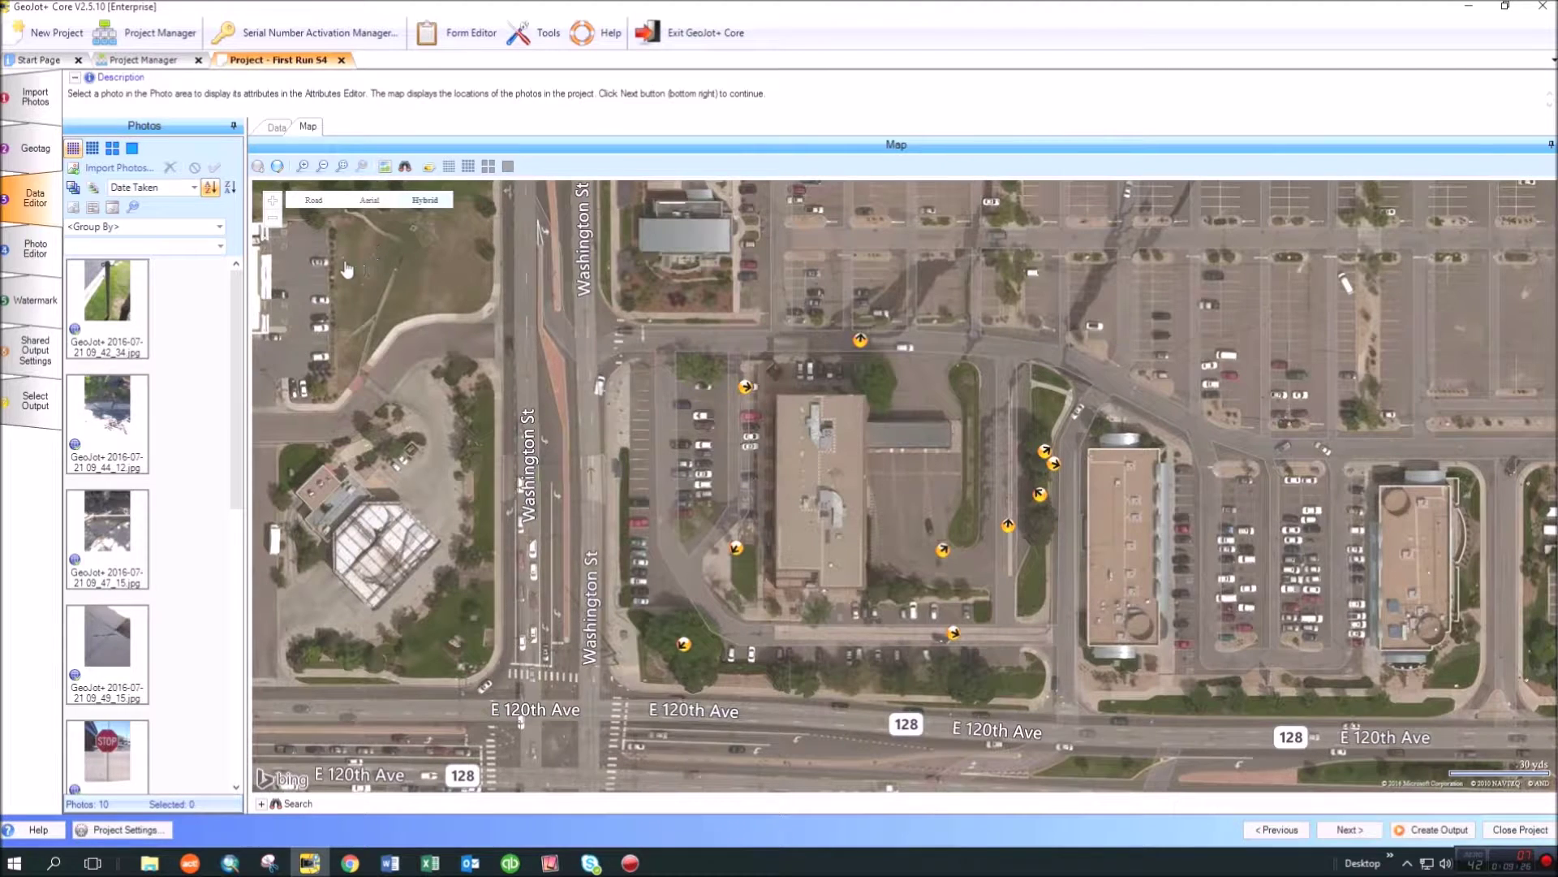
Step: Start the Geotag Wizard from the Geotag sidebar tab with Use GPS File as source
{"action": "left_click", "coordinate": [37, 157]}
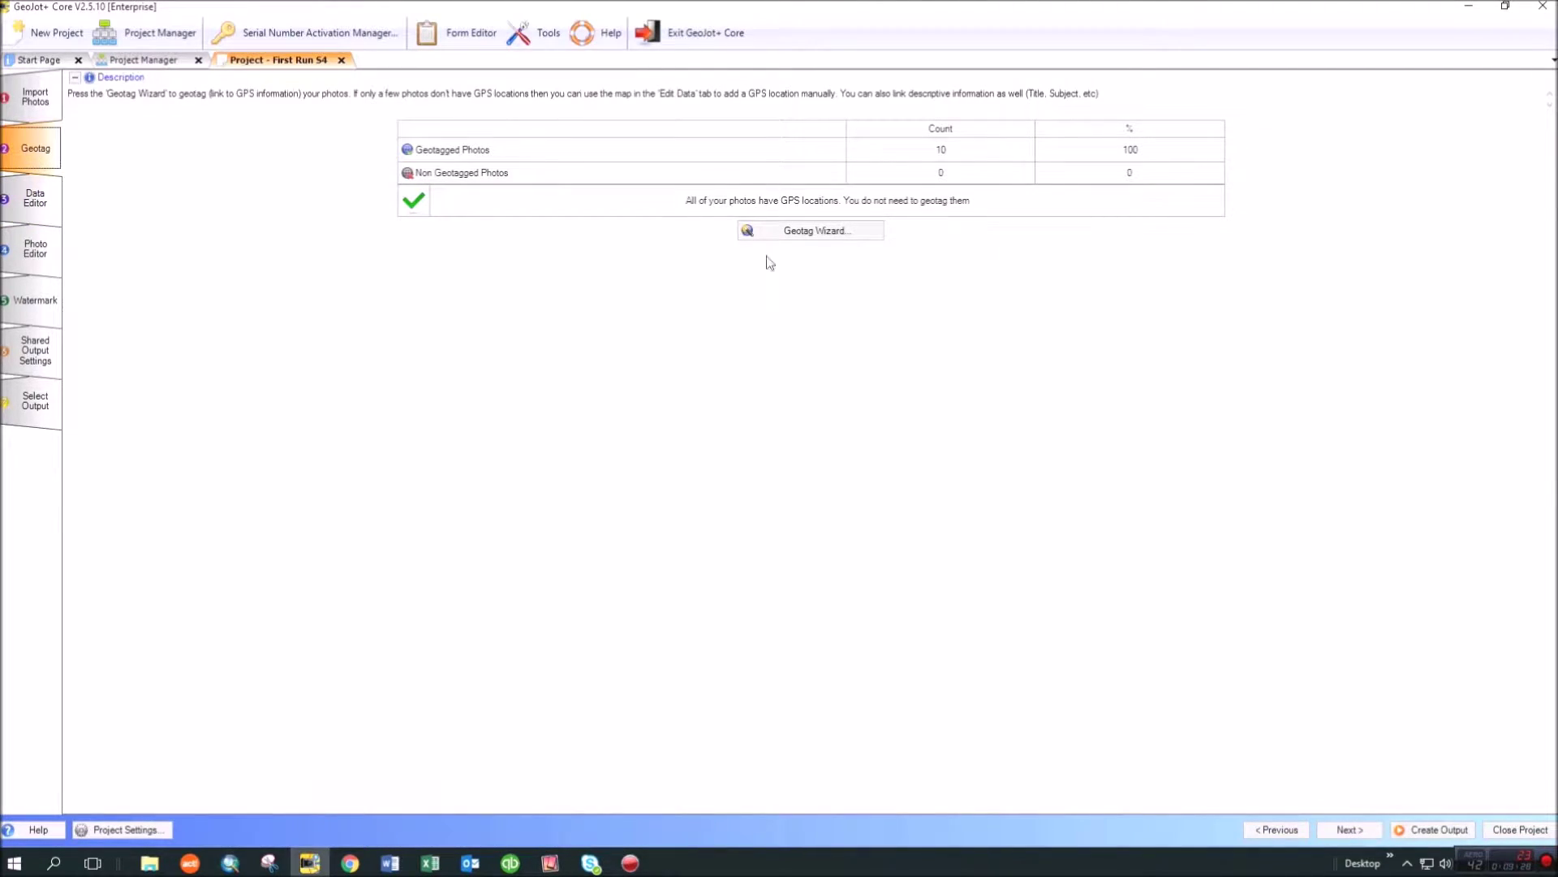
{"action": "left_click", "coordinate": [824, 237]}
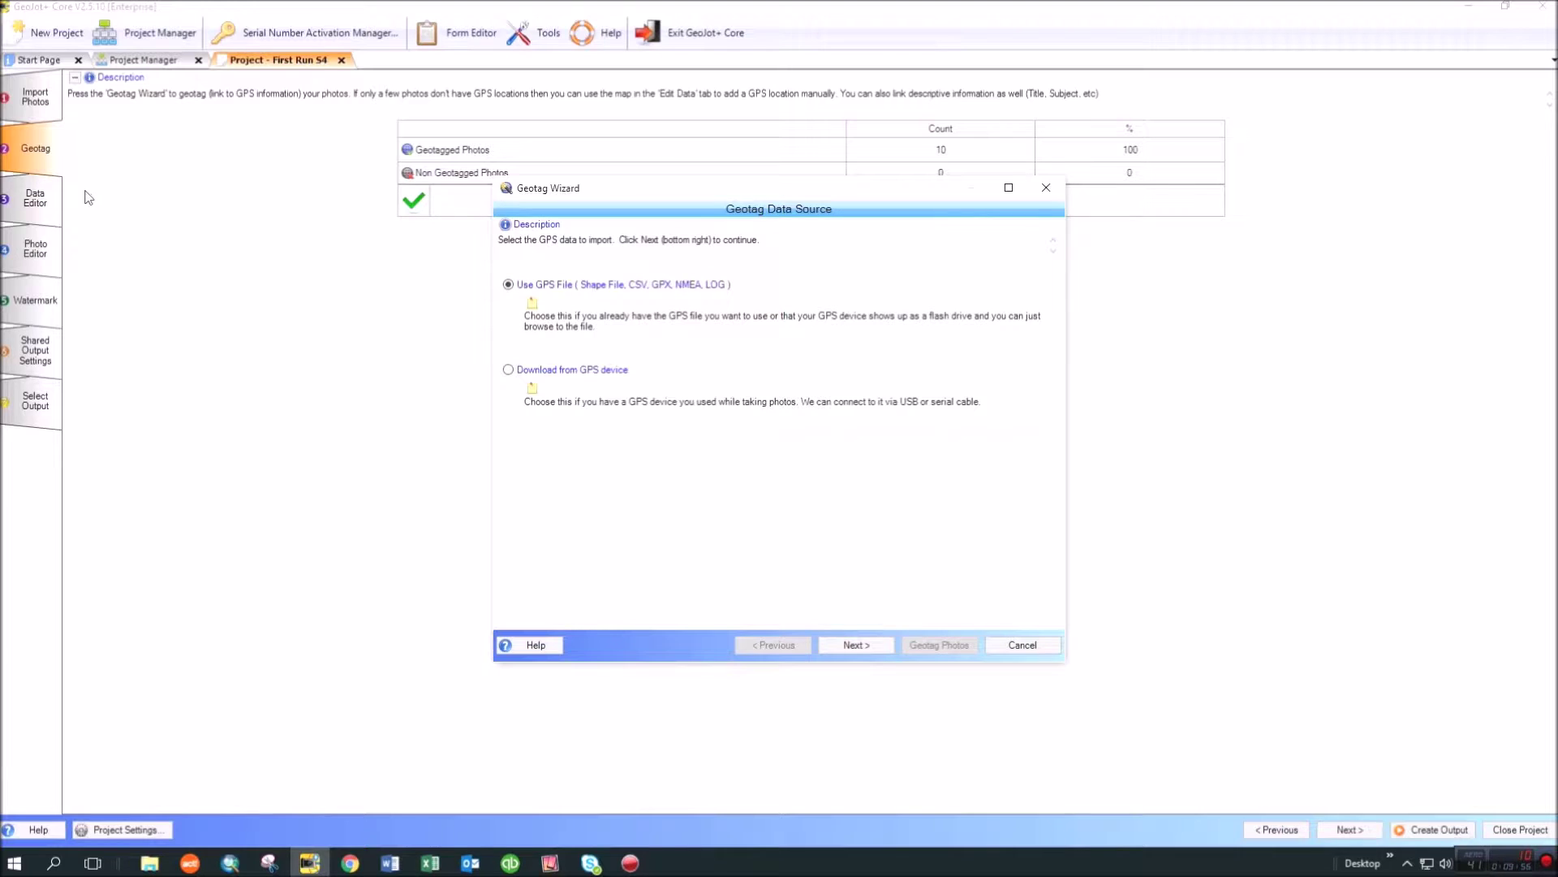
Step: Select N5_HA.csv as the wizard's GPS data file and try to continue
{"action": "left_click", "coordinate": [857, 645]}
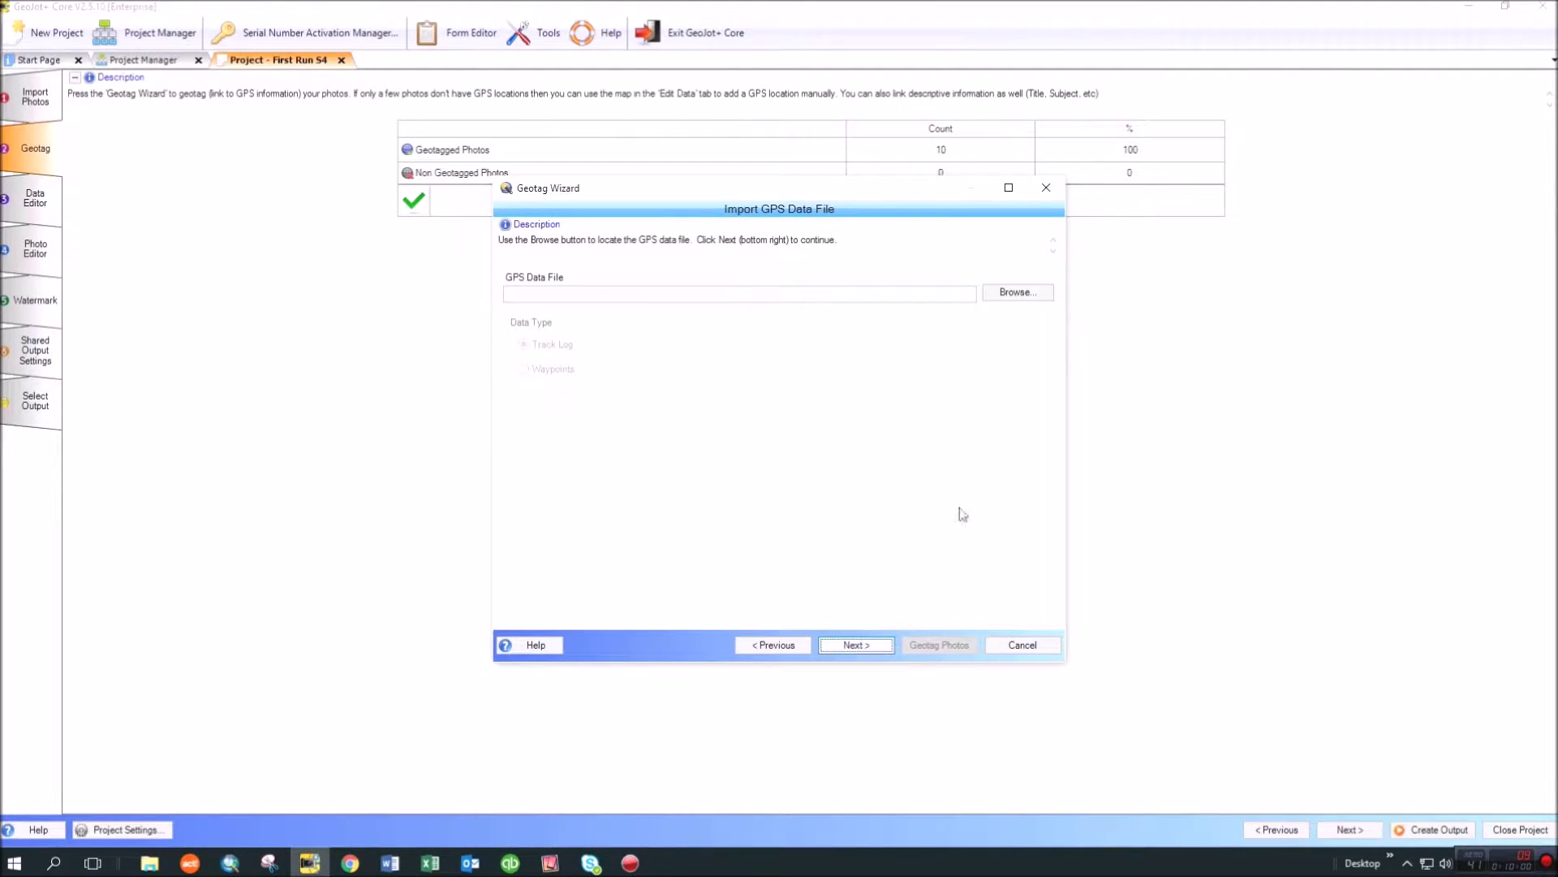
{"action": "left_click", "coordinate": [1016, 293]}
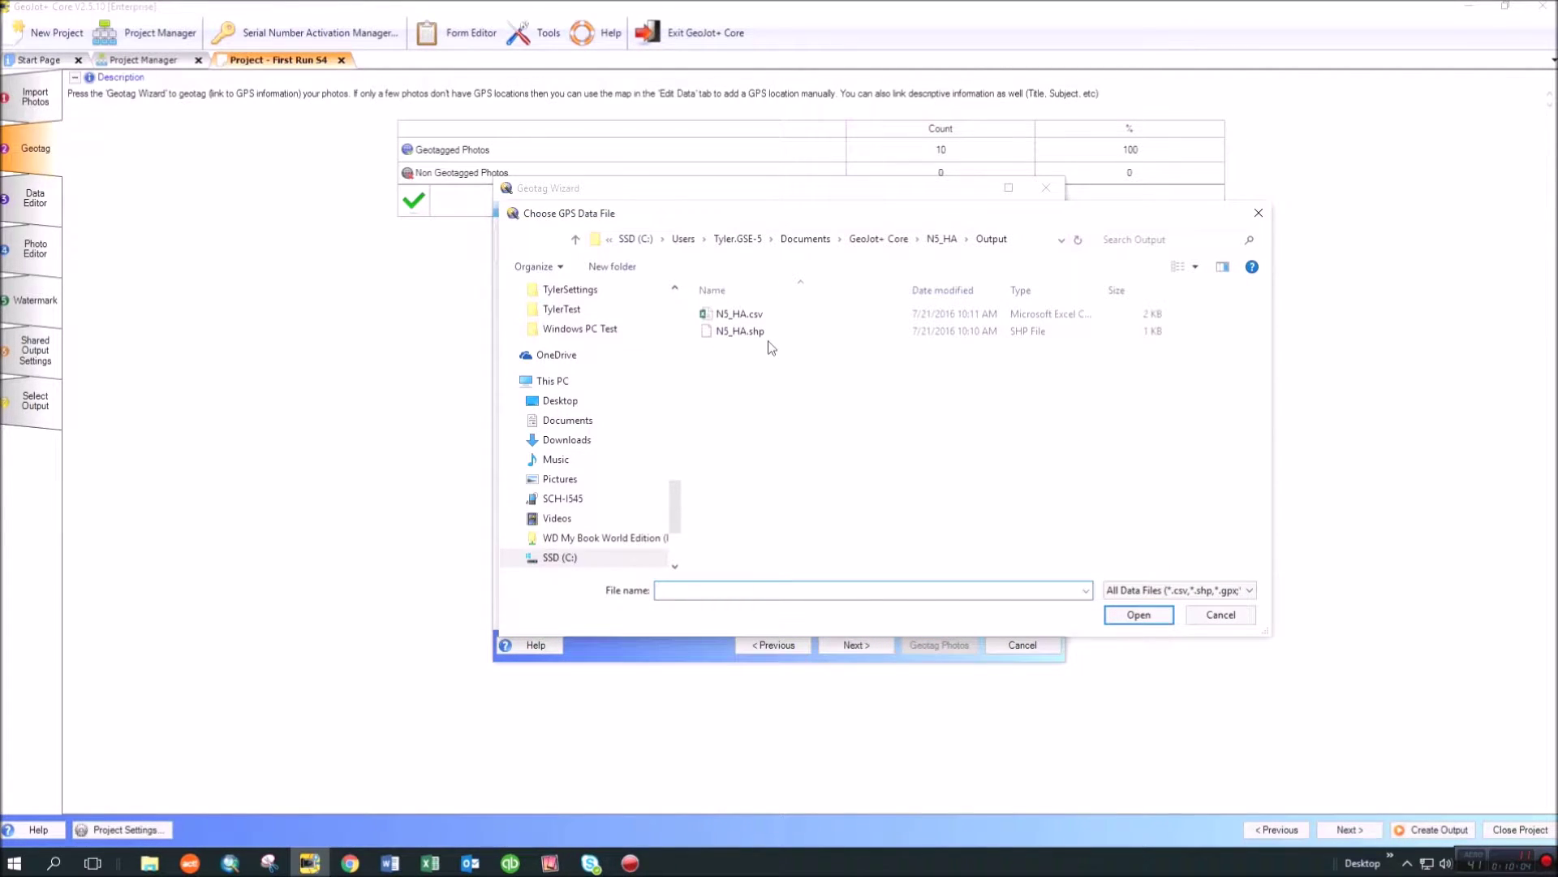
{"action": "left_click", "coordinate": [757, 316]}
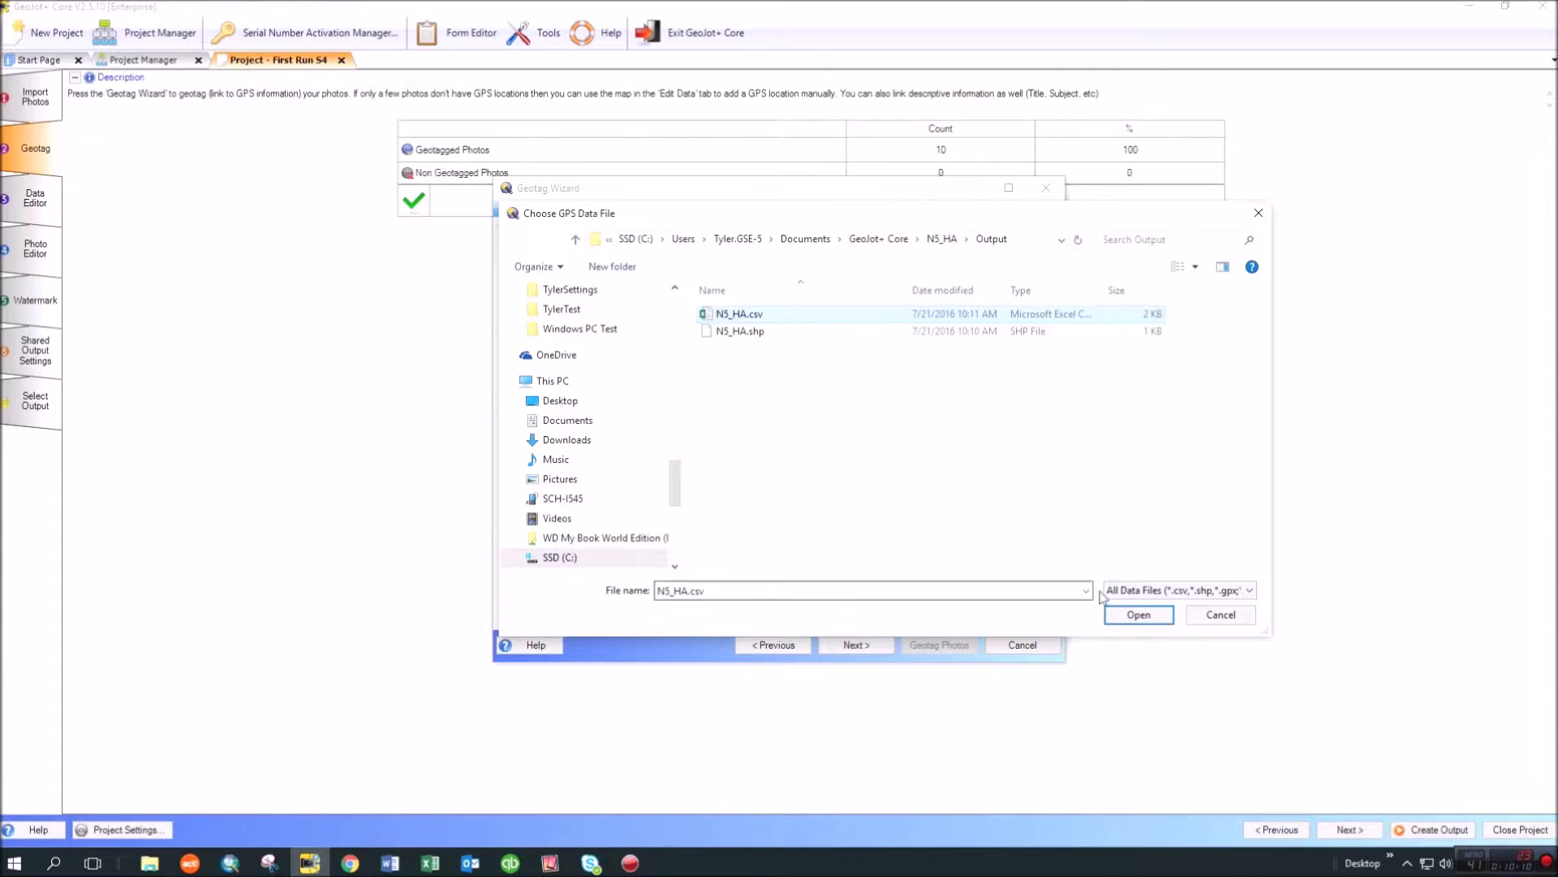
{"action": "left_click", "coordinate": [1138, 615]}
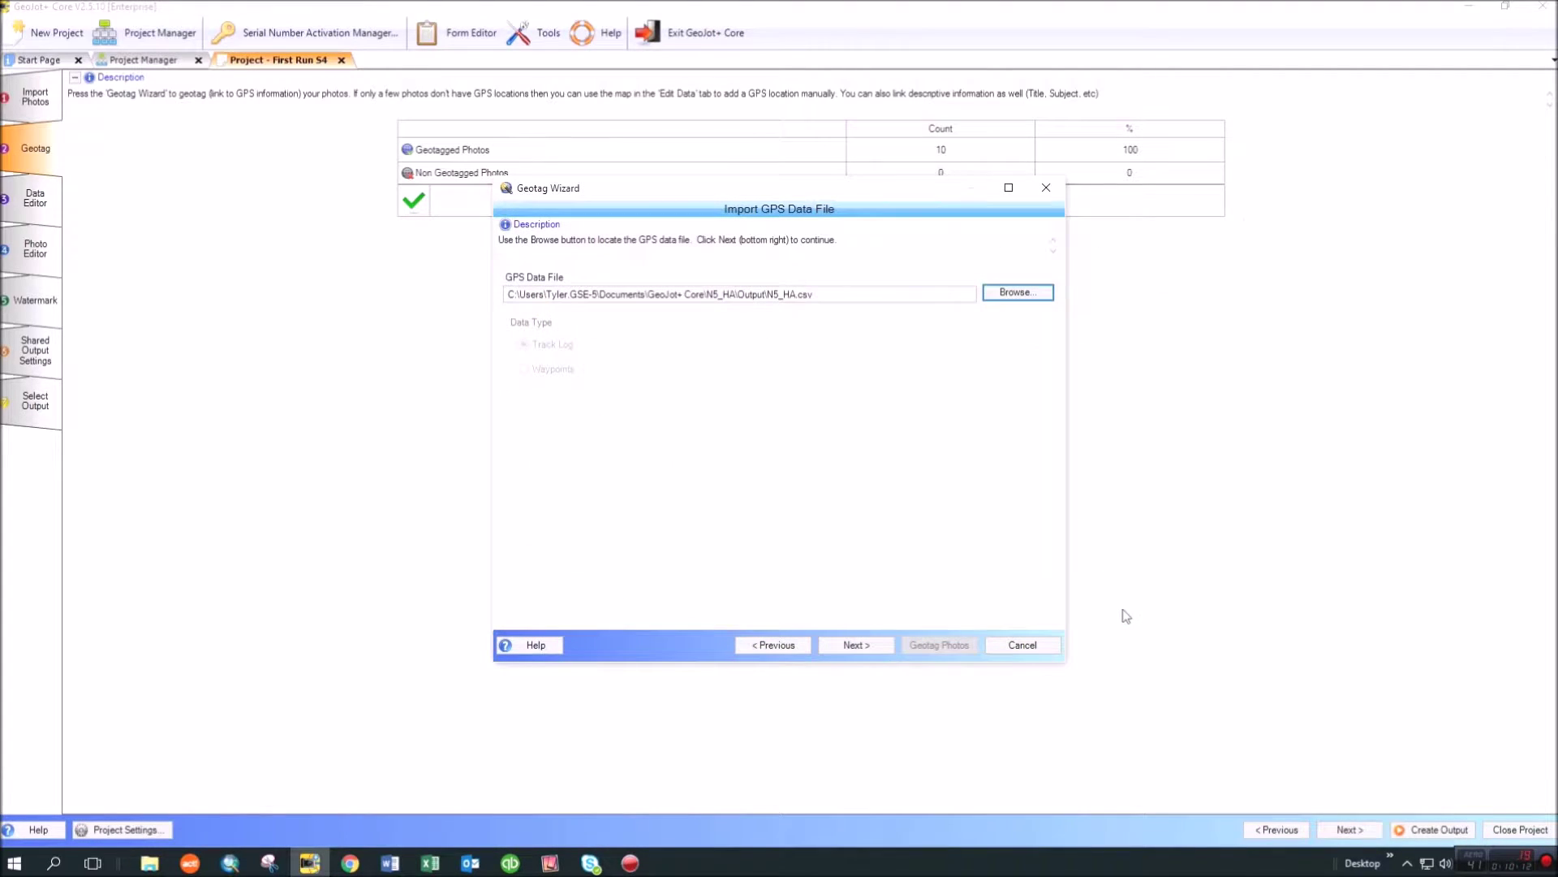
{"action": "left_click", "coordinate": [848, 645]}
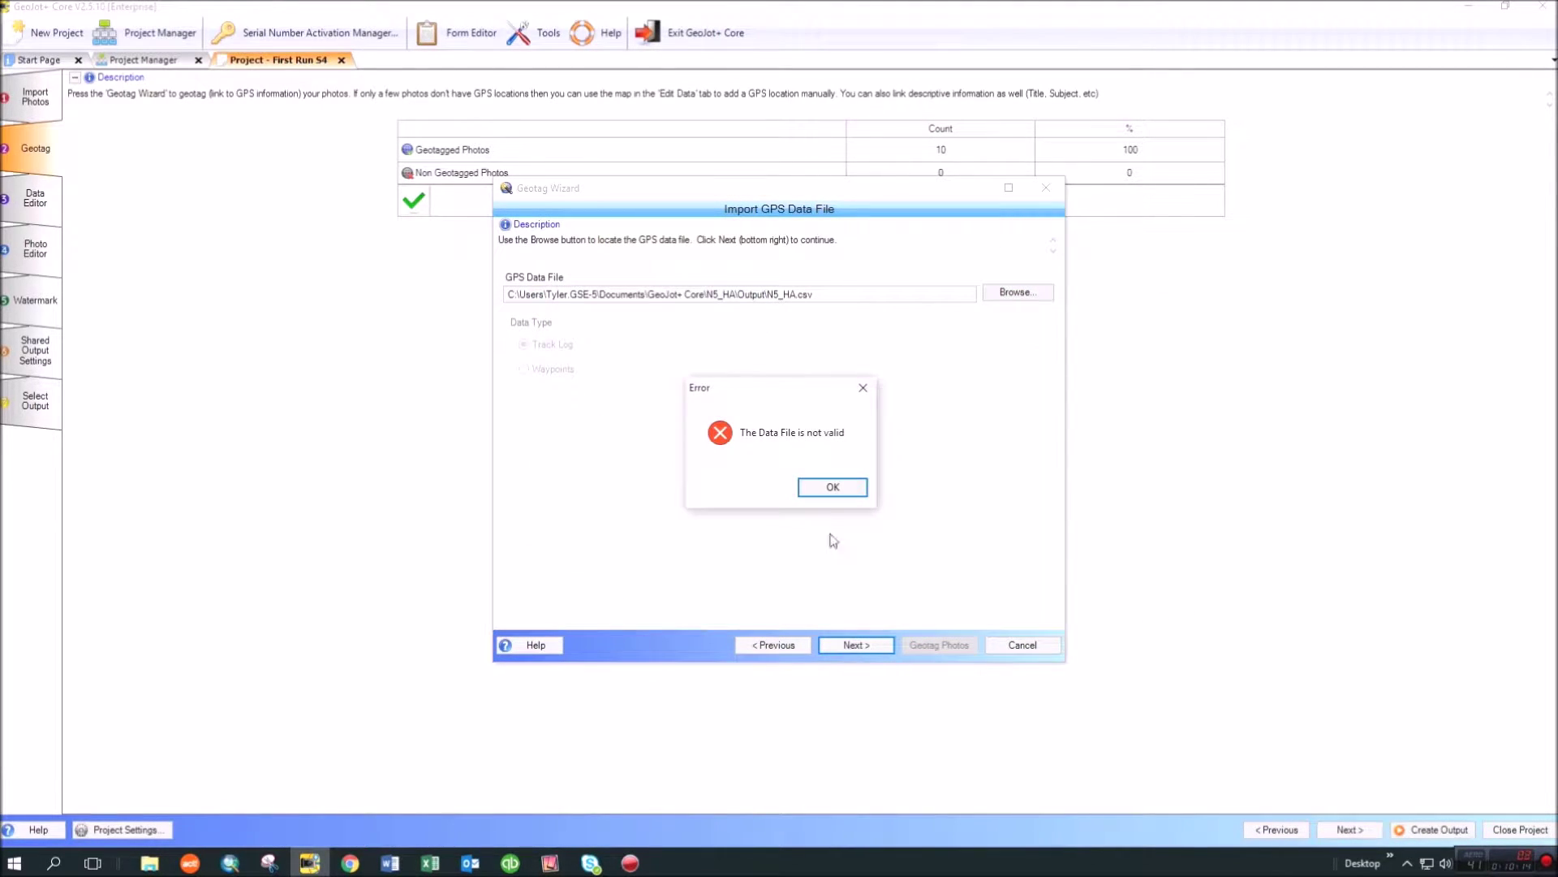
Step: Dismiss the invalid data file error and load N5_HA.shp instead
{"action": "left_click", "coordinate": [835, 485]}
{"action": "left_click", "coordinate": [1018, 292]}
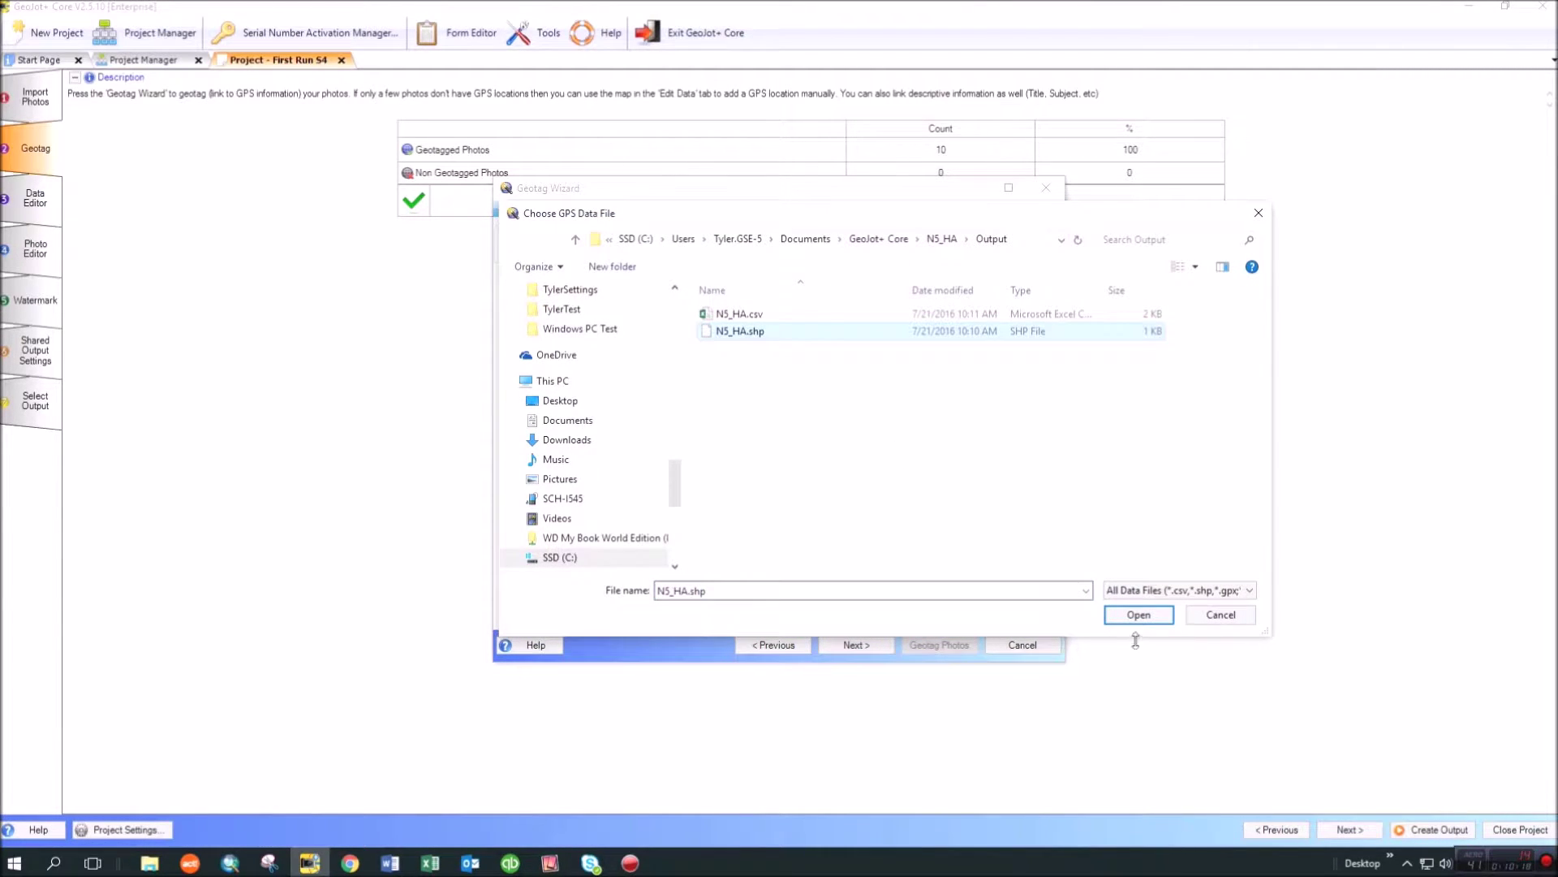
{"action": "left_click", "coordinate": [1138, 614]}
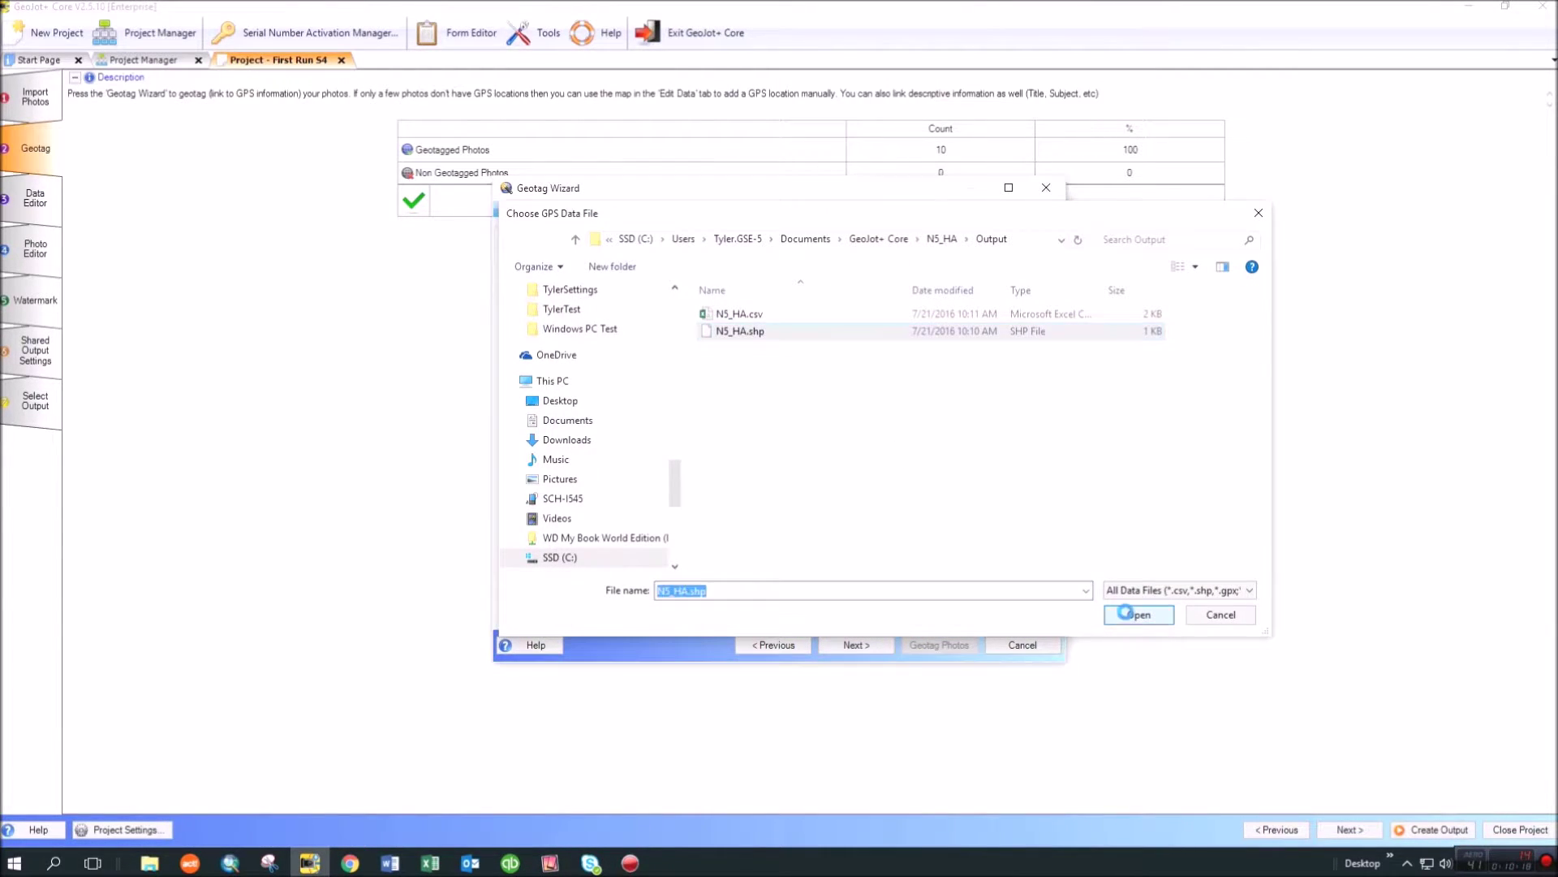
Step: Review the shapefile field preview, trying File Name linking but keeping Link via Date / Time
{"action": "left_click", "coordinate": [855, 645]}
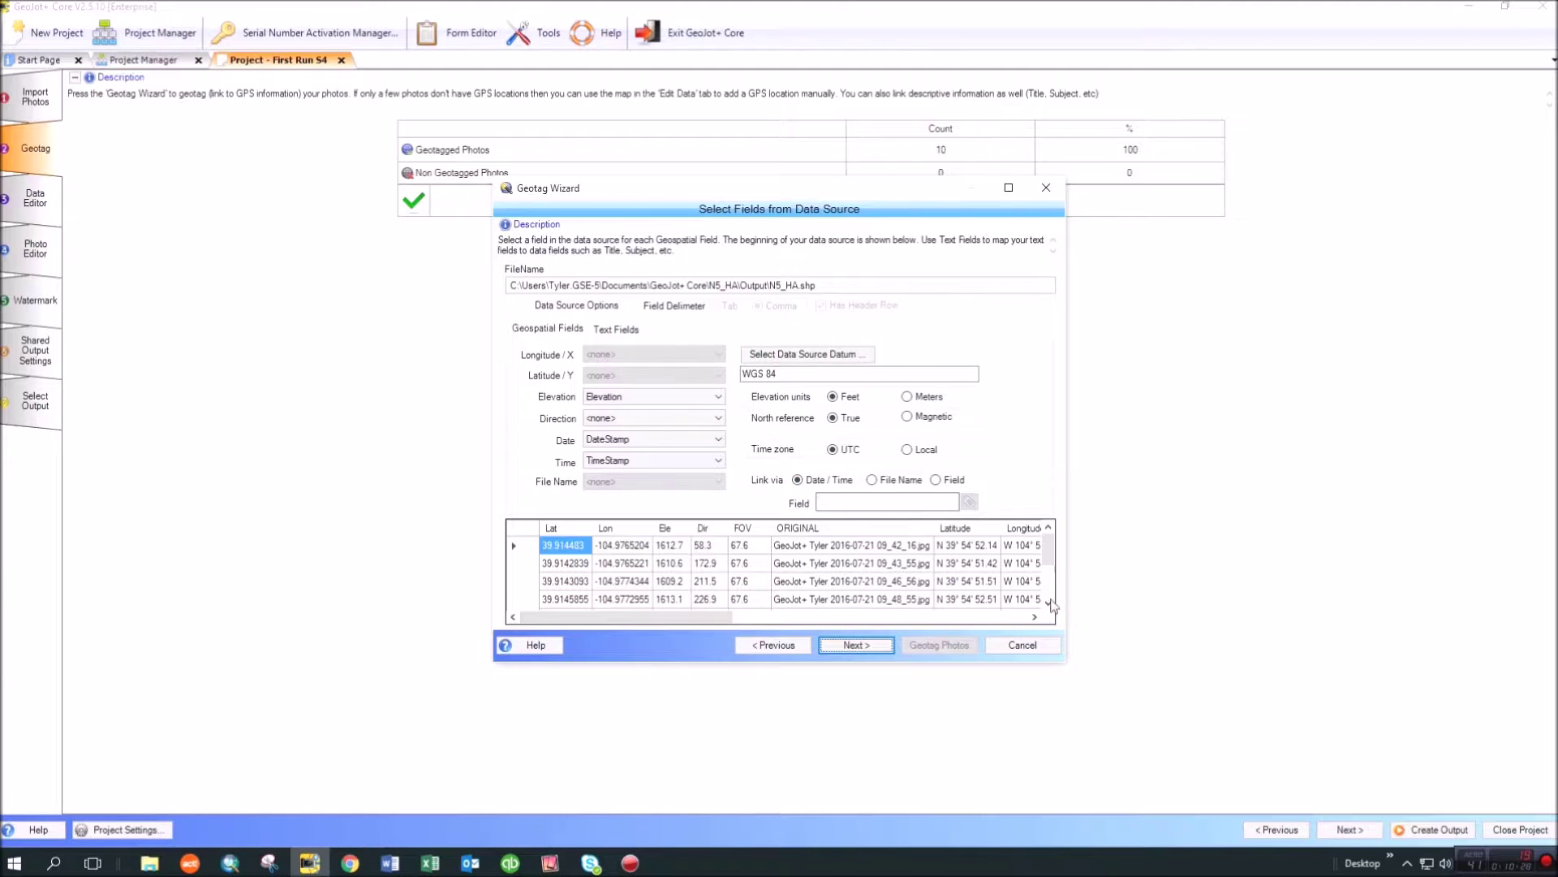
{"action": "left_click_drag", "start_coordinate": [717, 625], "coordinate": [671, 638]}
{"action": "left_click", "coordinate": [871, 479]}
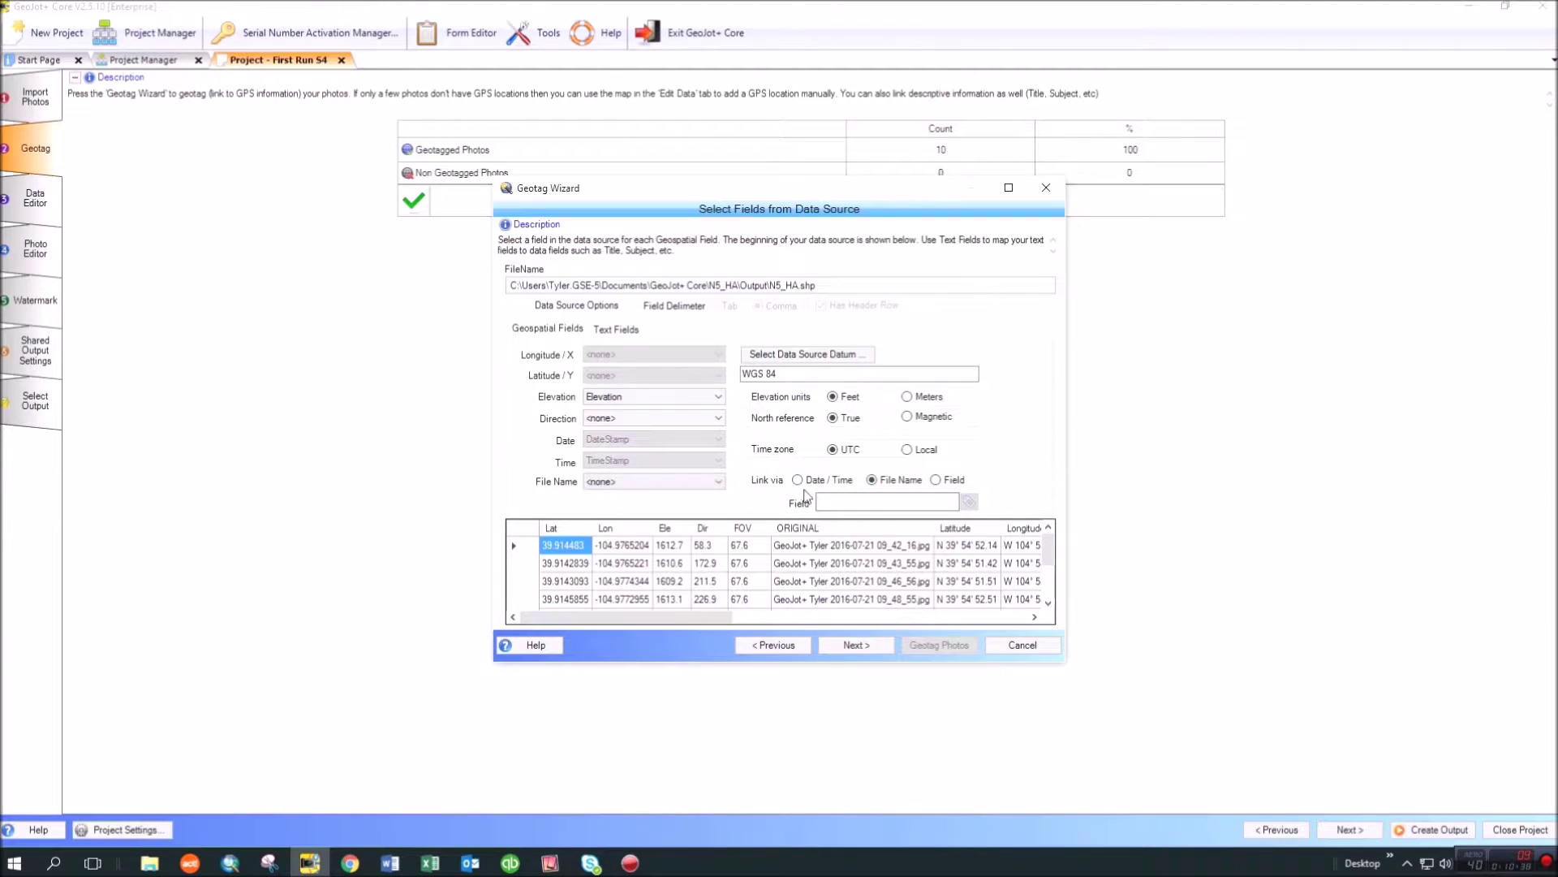
{"action": "left_click", "coordinate": [798, 479]}
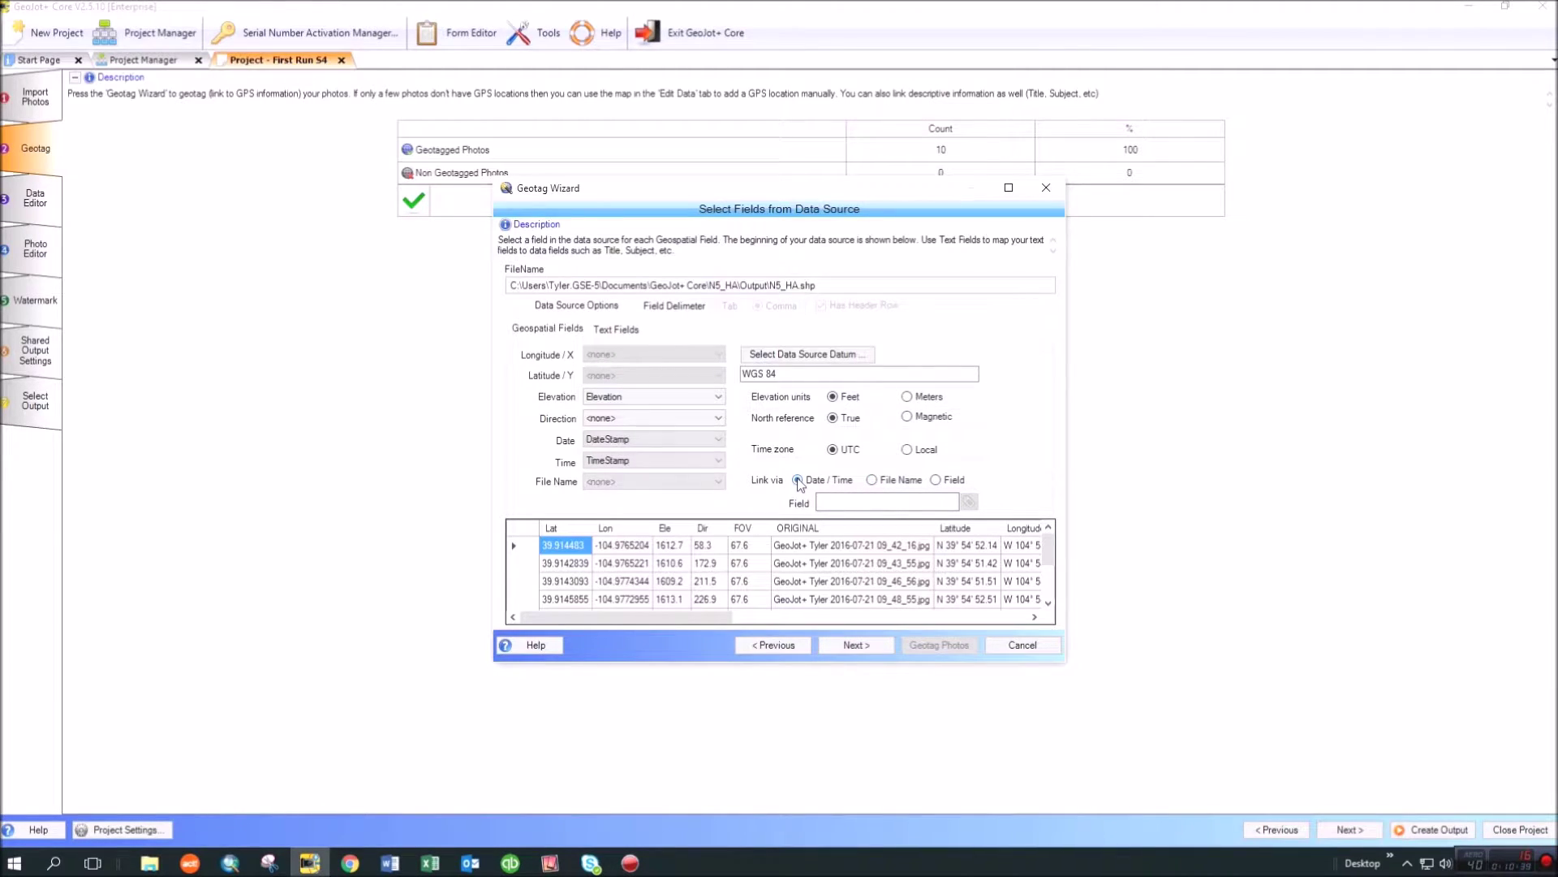
{"action": "left_click", "coordinate": [872, 480]}
{"action": "left_click", "coordinate": [798, 481]}
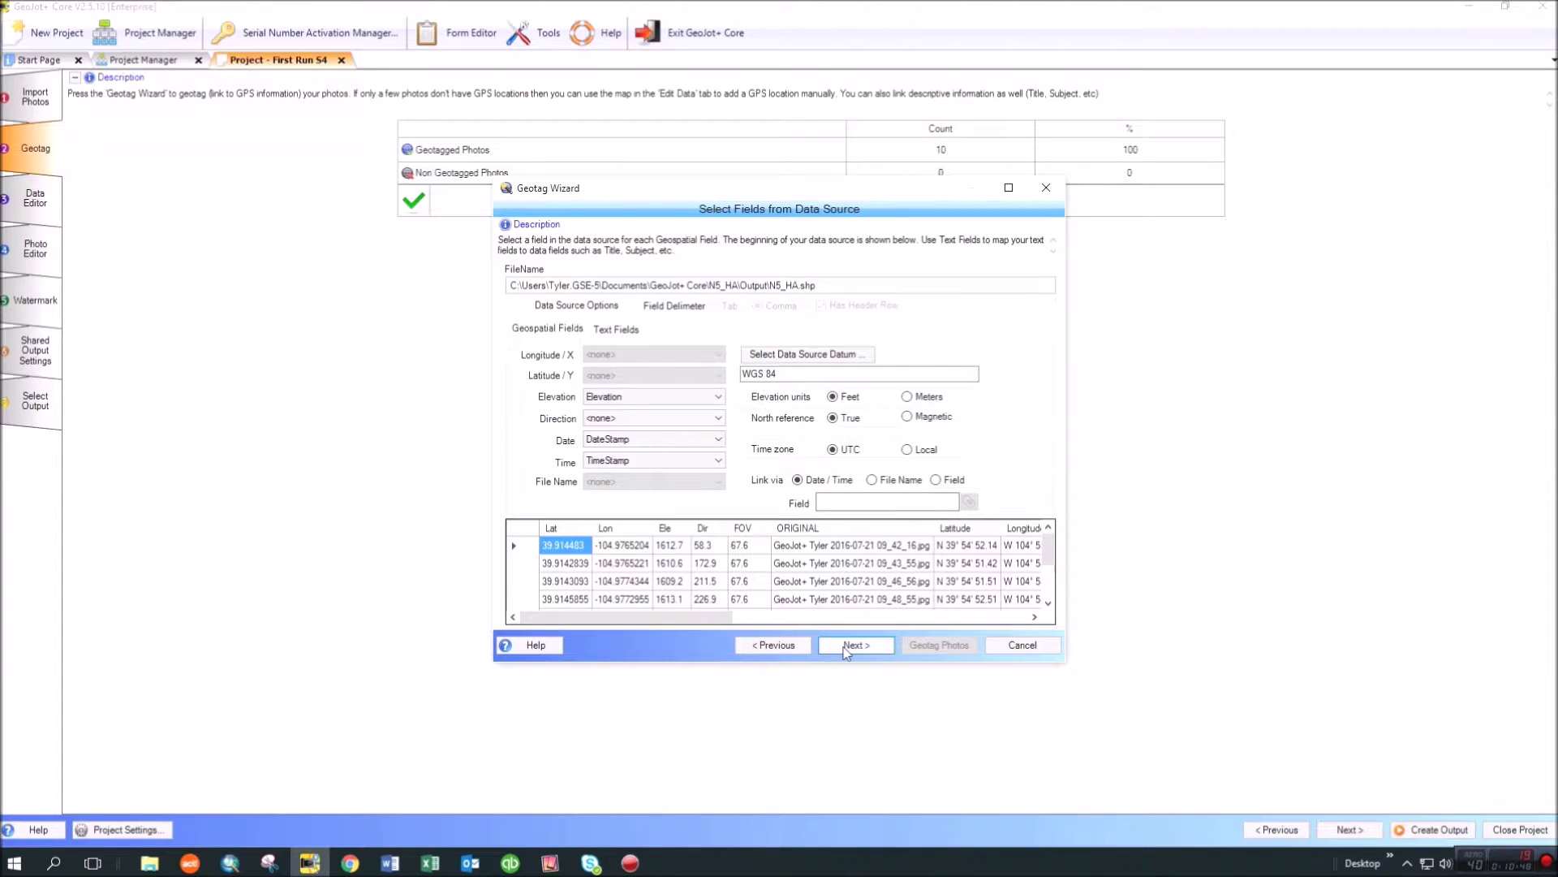
{"action": "left_click", "coordinate": [846, 649]}
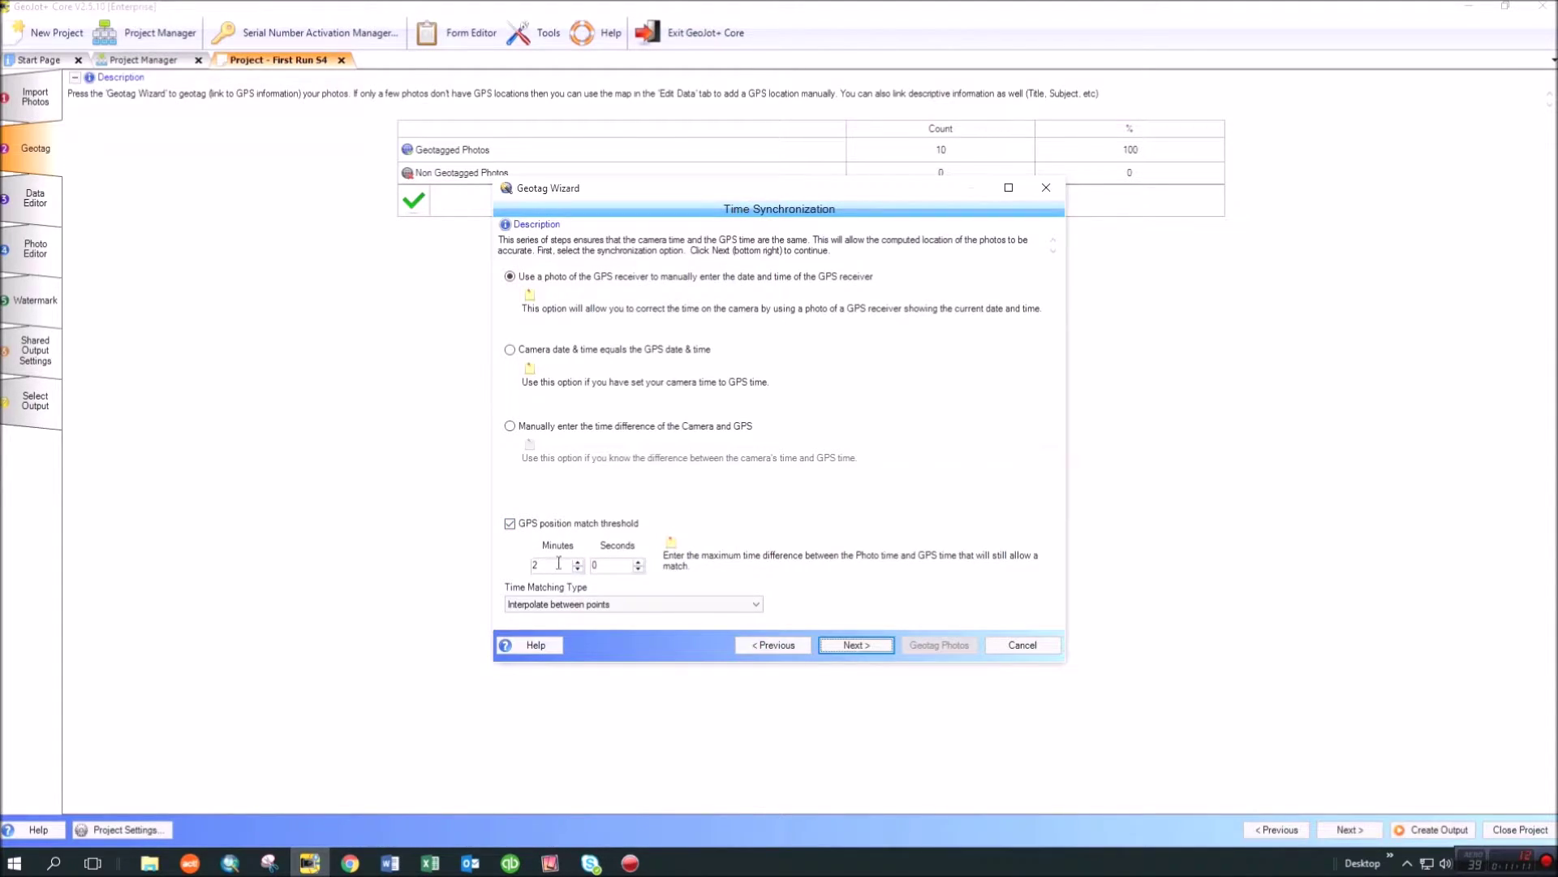
{"action": "left_click", "coordinate": [570, 605]}
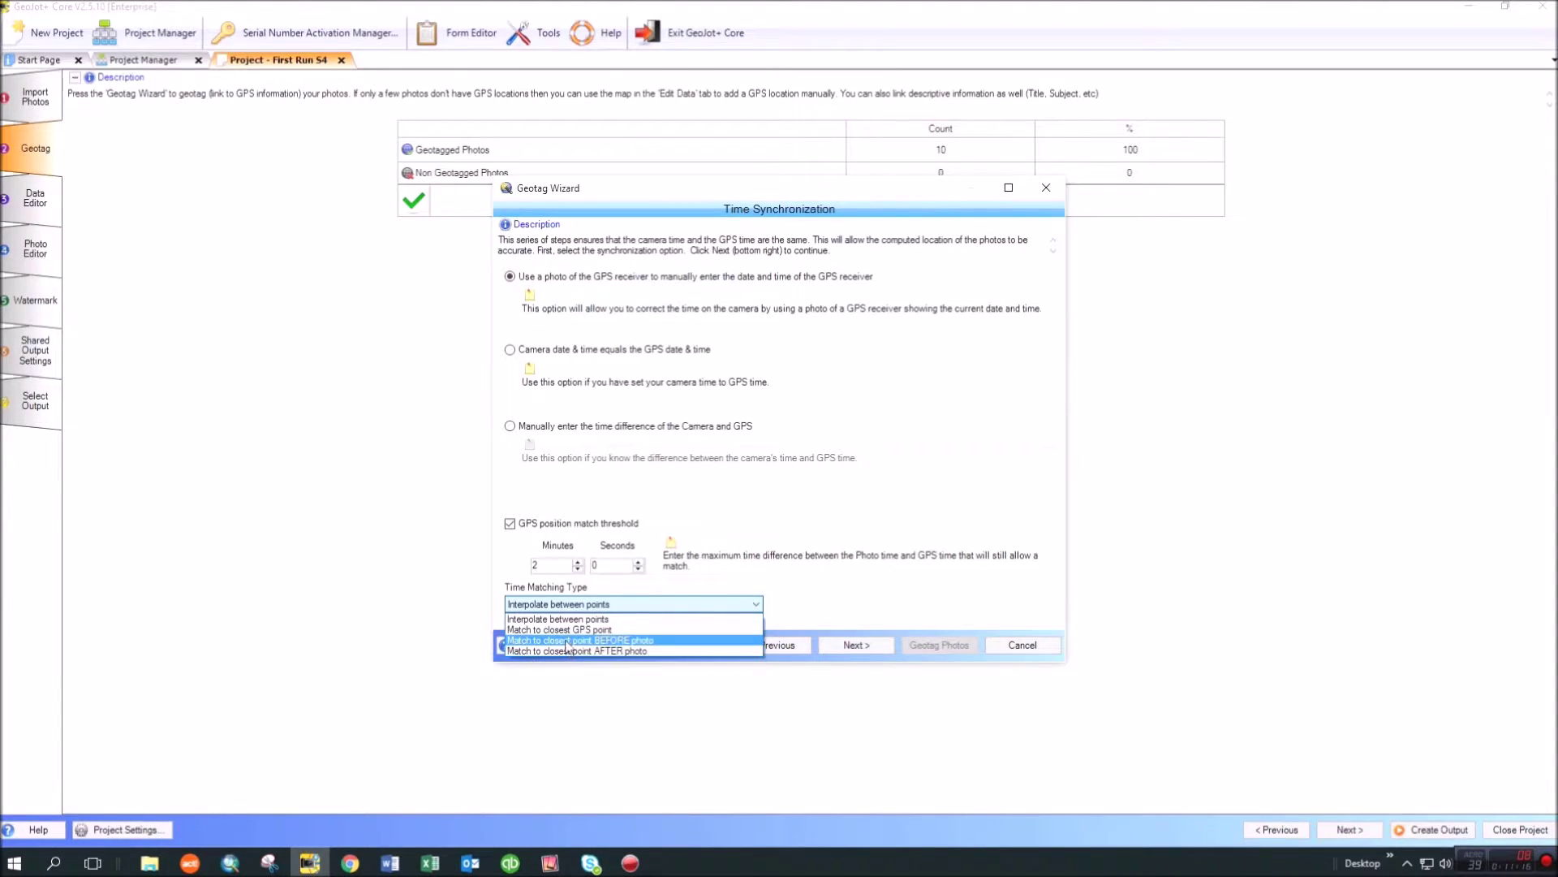
{"action": "left_click", "coordinate": [620, 496]}
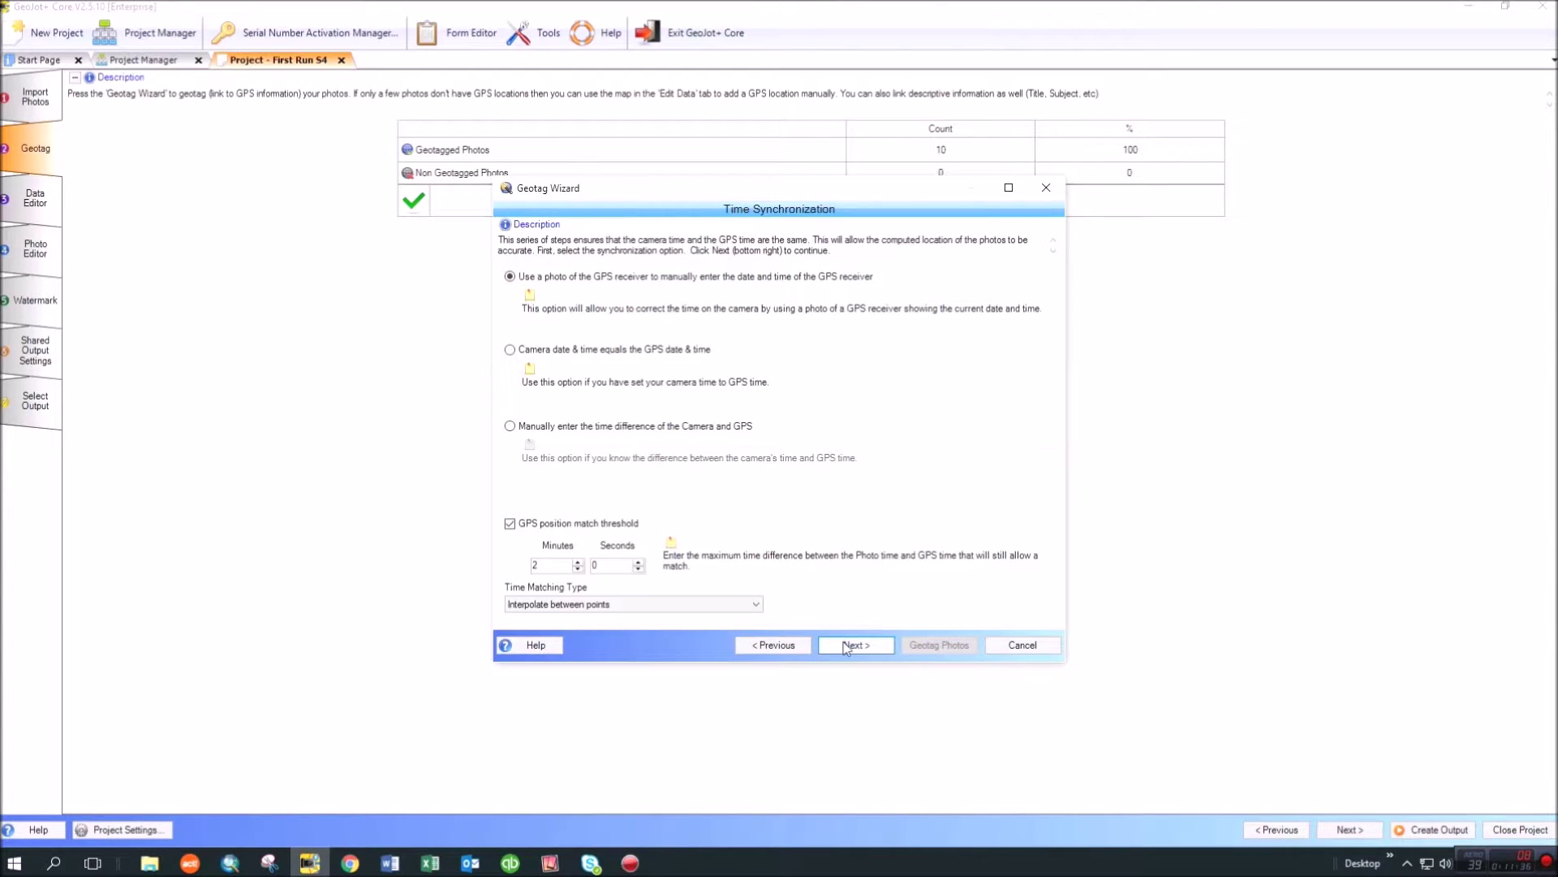
Step: Return to Select Fields and set Link via to Field with <Asset ID> as the photo field
{"action": "left_click", "coordinate": [777, 645]}
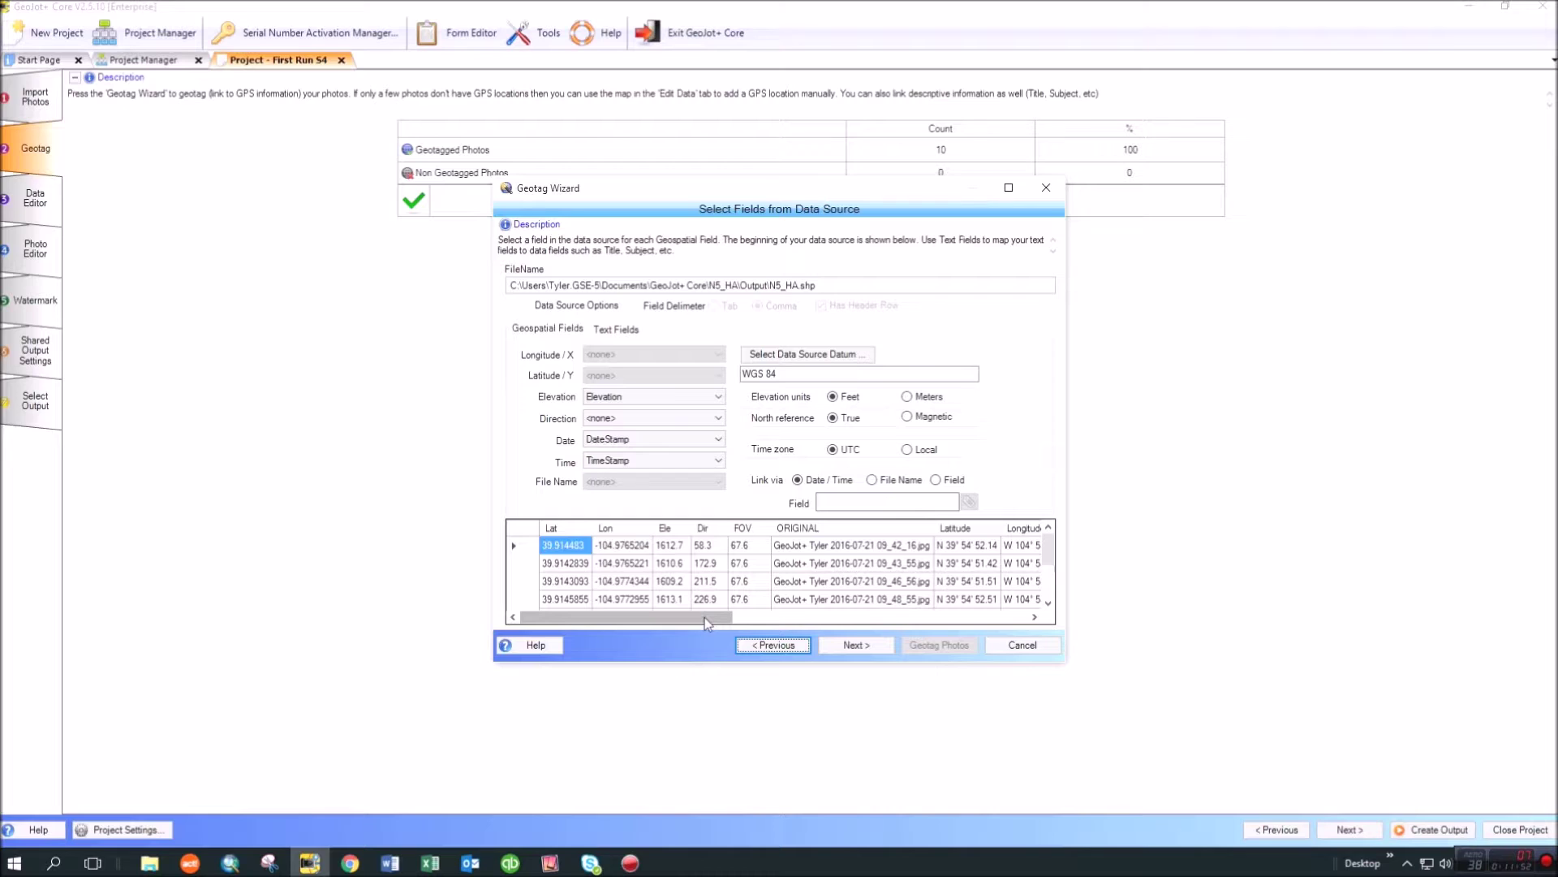
{"action": "left_click_drag", "start_coordinate": [705, 617], "coordinate": [724, 617]}
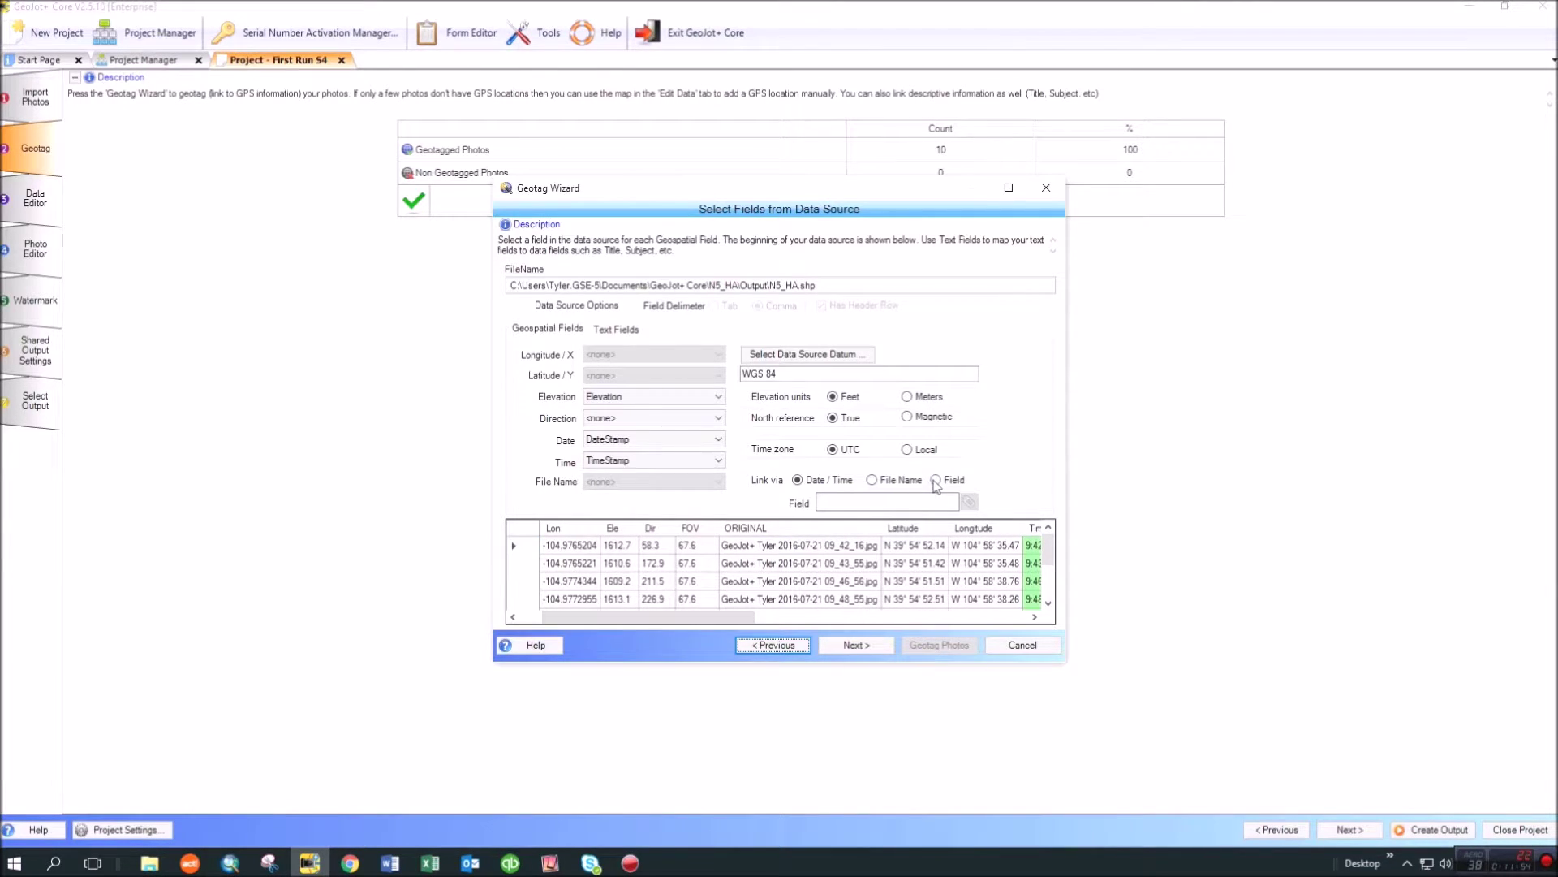
{"action": "left_click", "coordinate": [936, 479]}
{"action": "left_click_drag", "start_coordinate": [719, 617], "coordinate": [929, 633]}
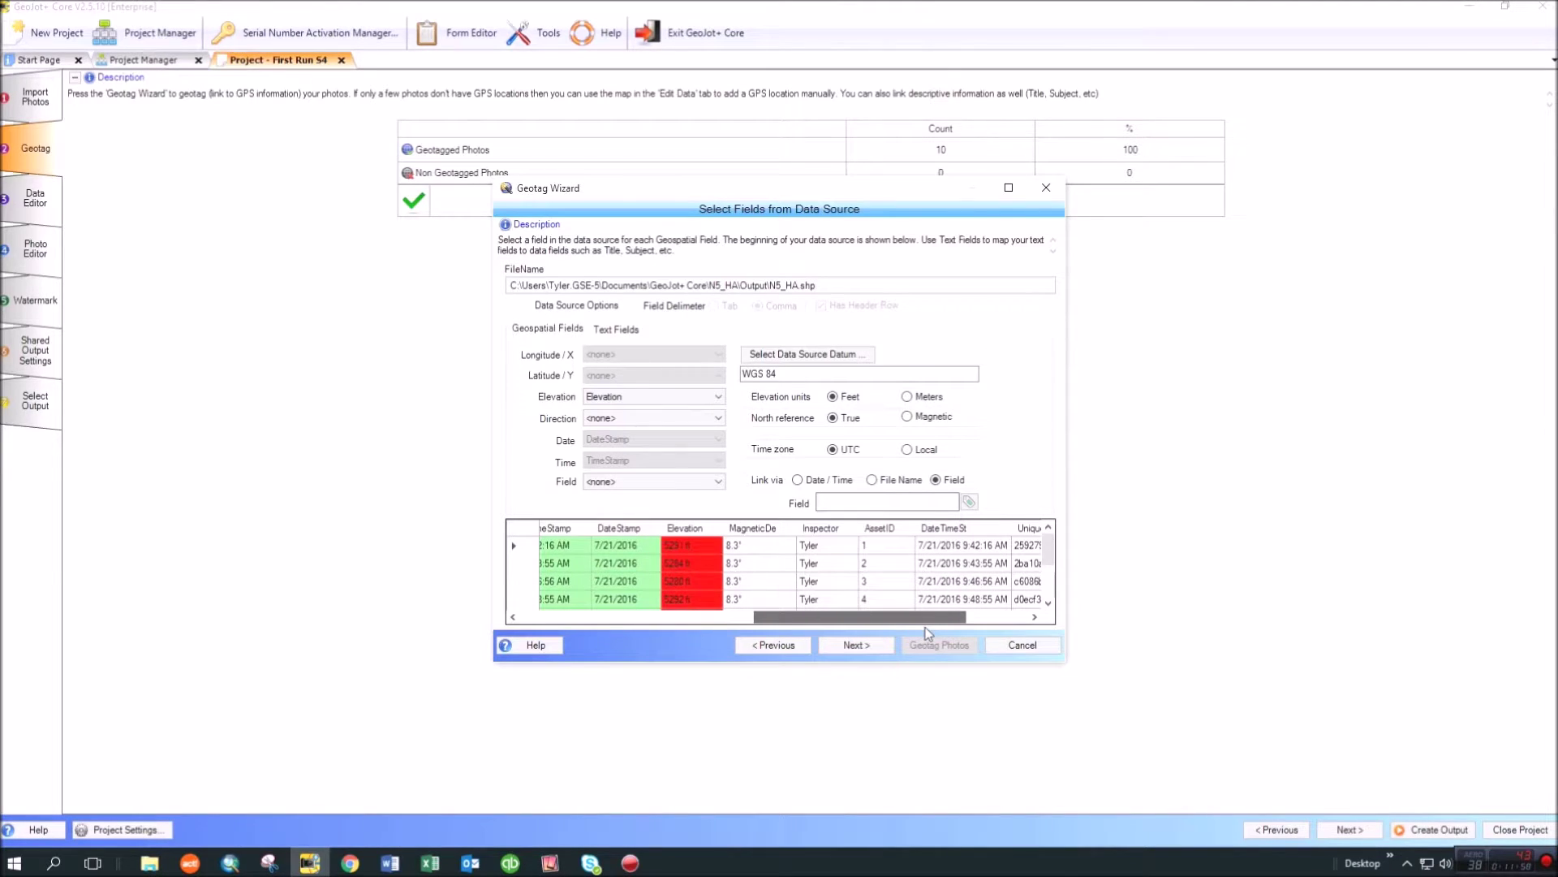
{"action": "left_click", "coordinate": [967, 502]}
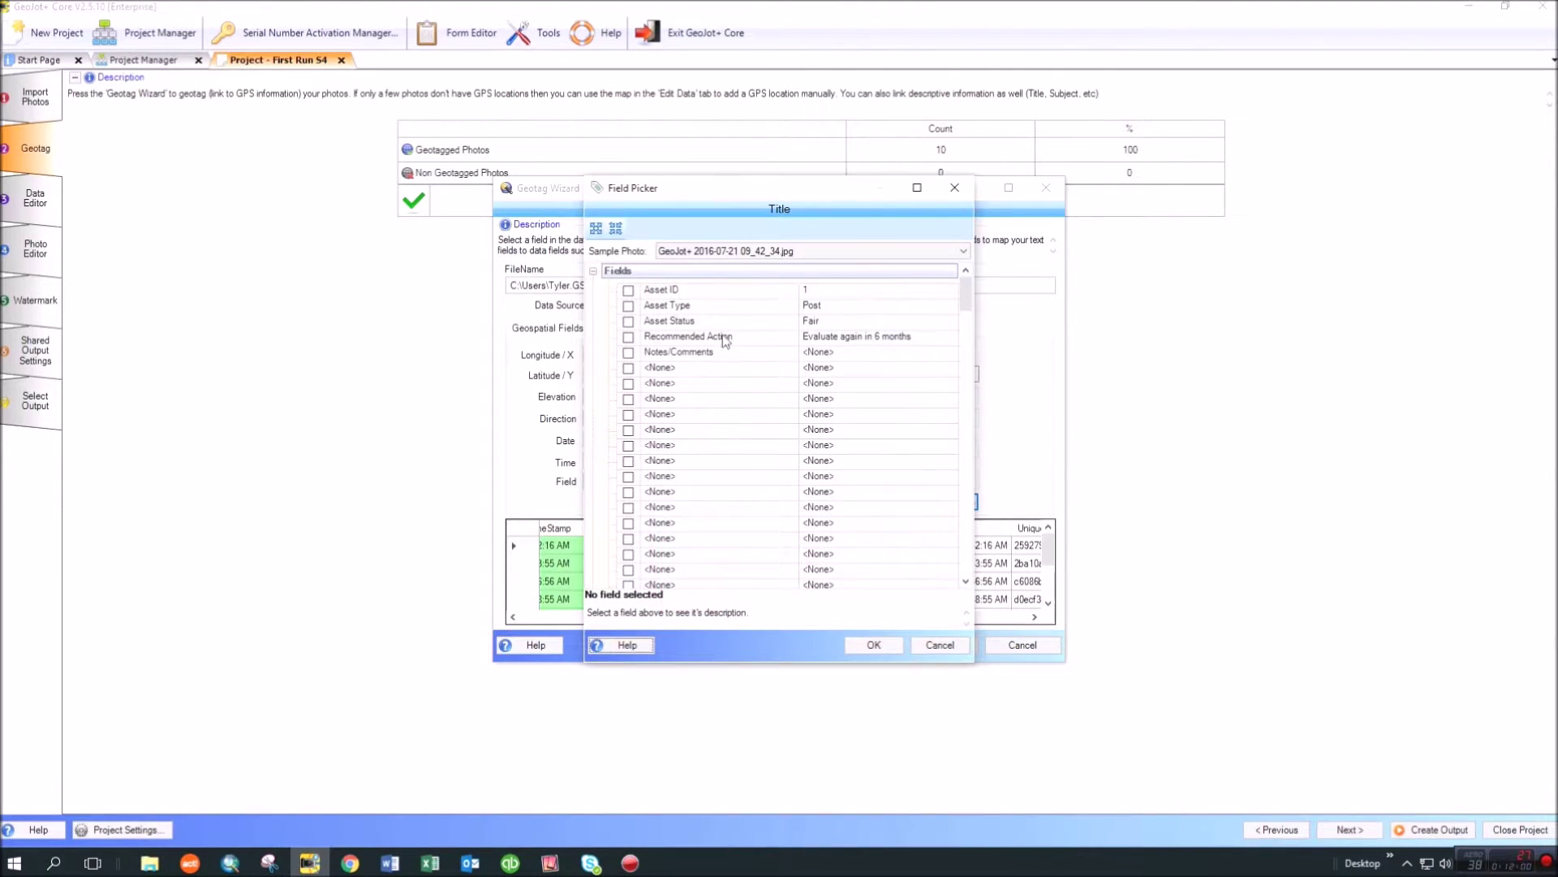
{"action": "left_click", "coordinate": [629, 291]}
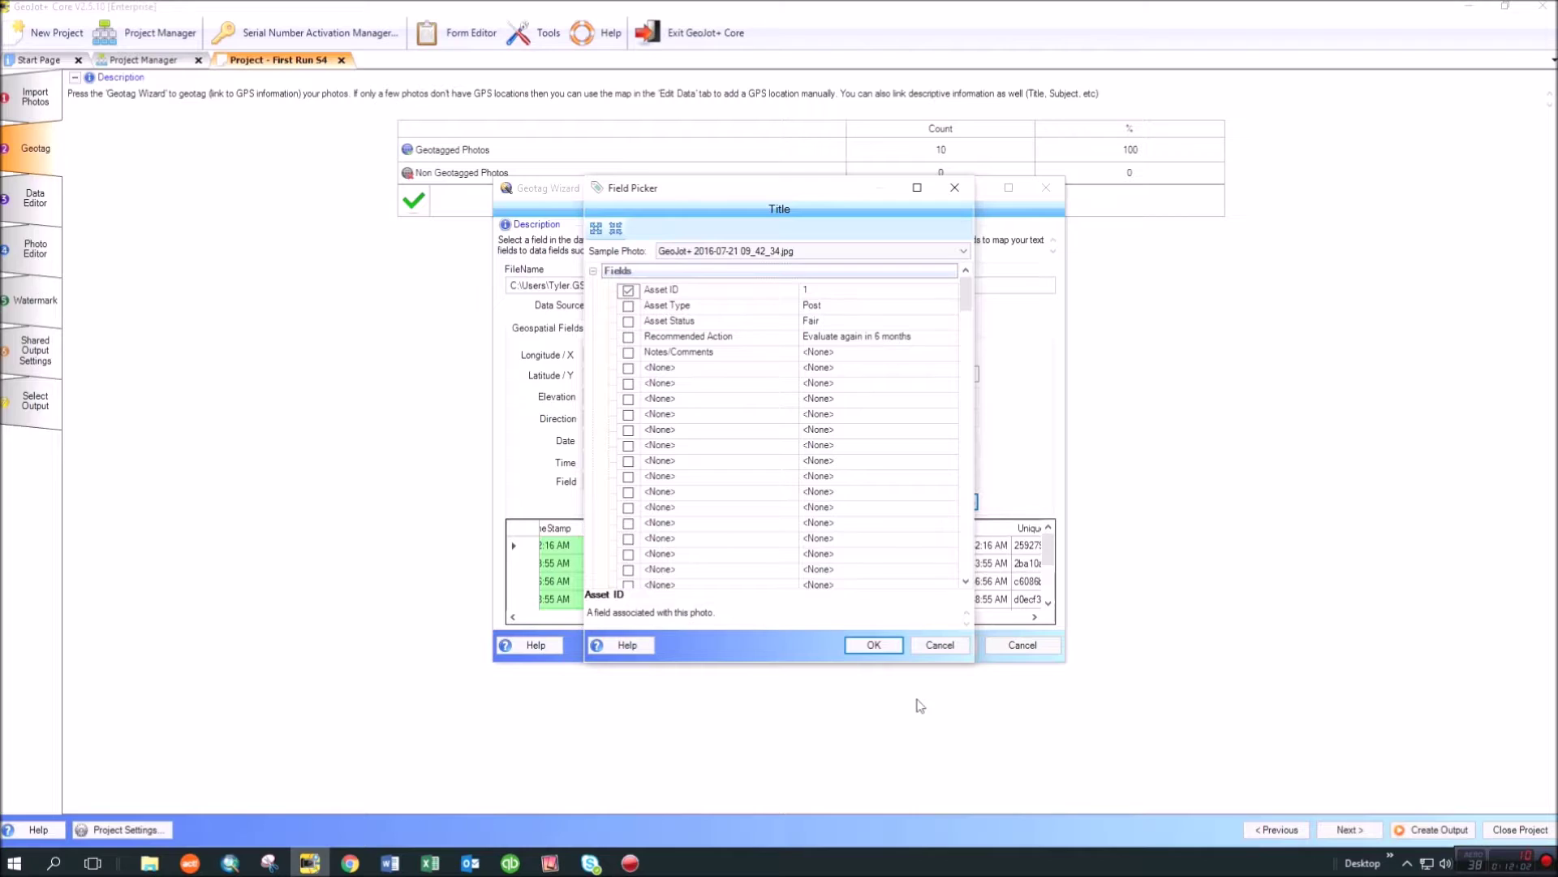
{"action": "left_click", "coordinate": [873, 644]}
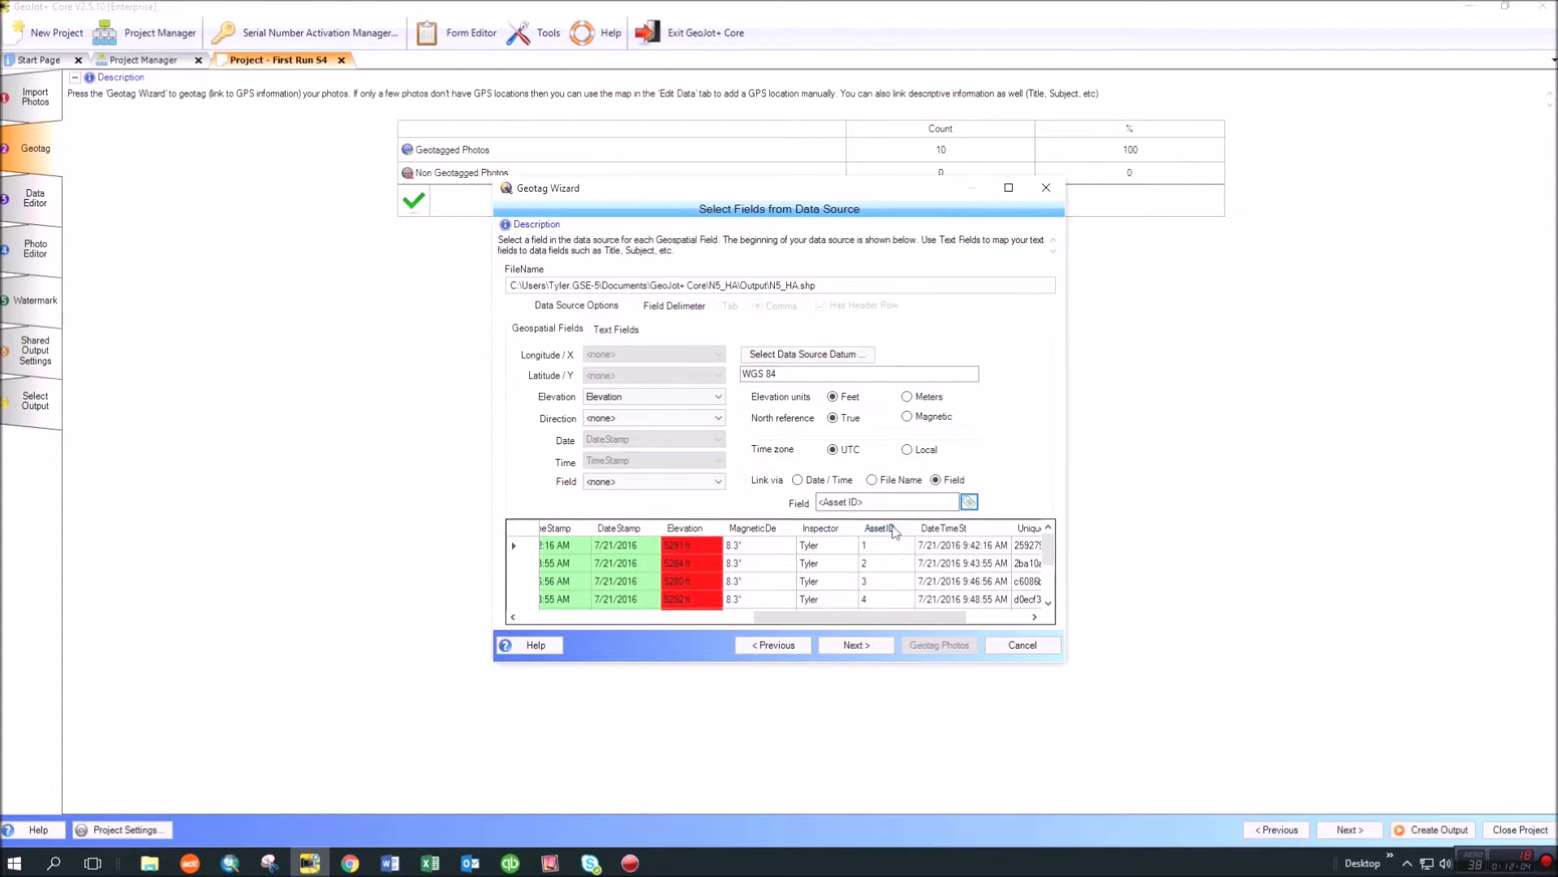
Step: Match on the shapefile's AssetID column, stop taking elevation from the file, and review the preview grid
{"action": "left_click", "coordinate": [674, 481]}
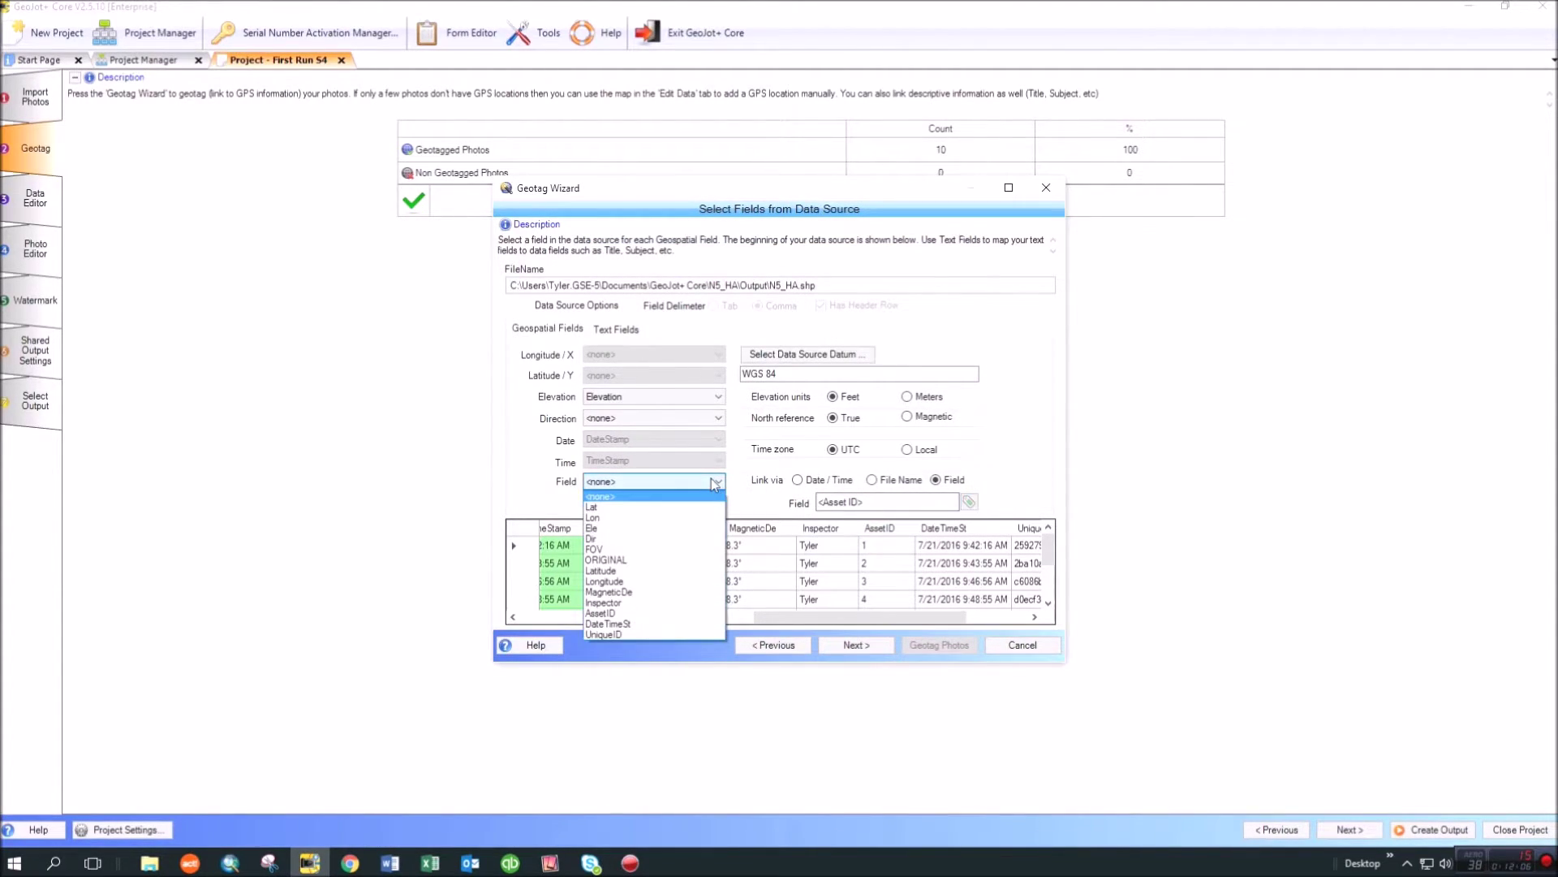
{"action": "left_click", "coordinate": [654, 613]}
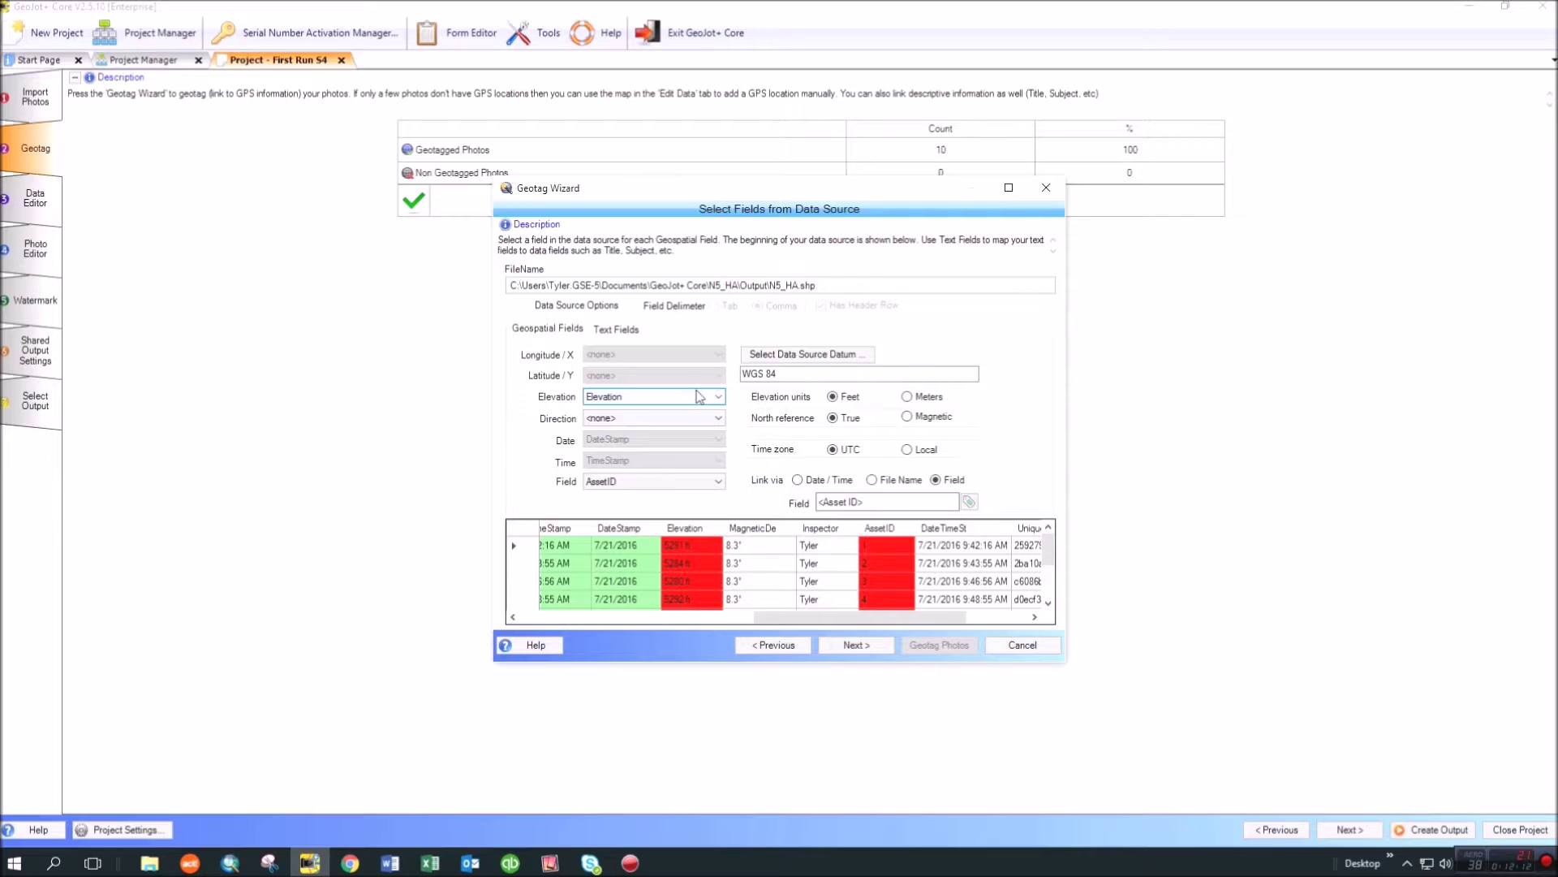
{"action": "left_click", "coordinate": [680, 396]}
{"action": "left_click", "coordinate": [692, 411]}
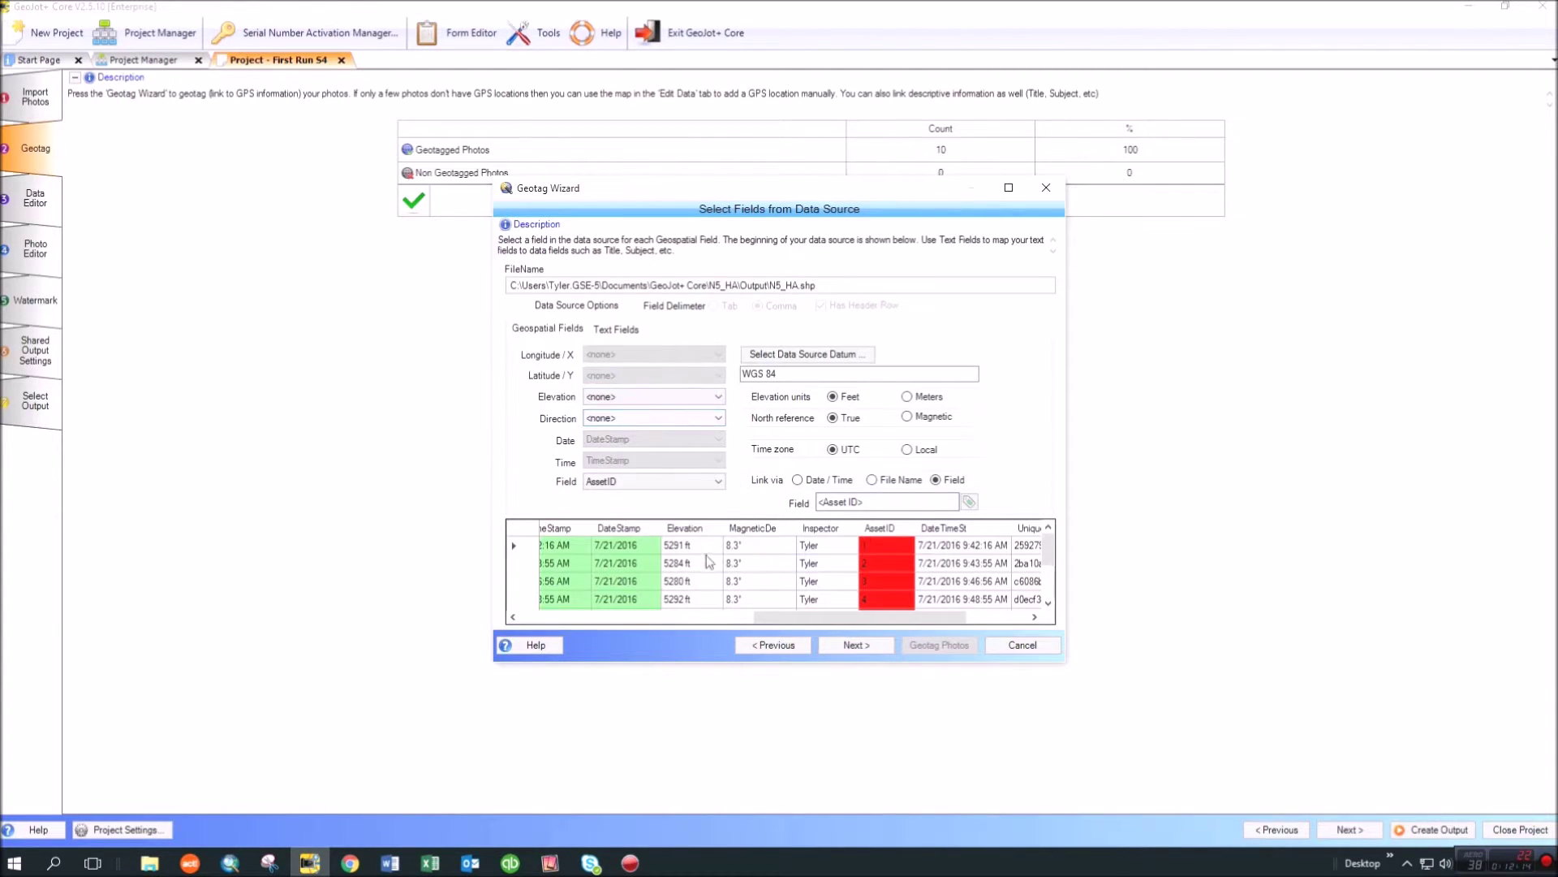
{"action": "left_click_drag", "start_coordinate": [858, 624], "coordinate": [709, 621]}
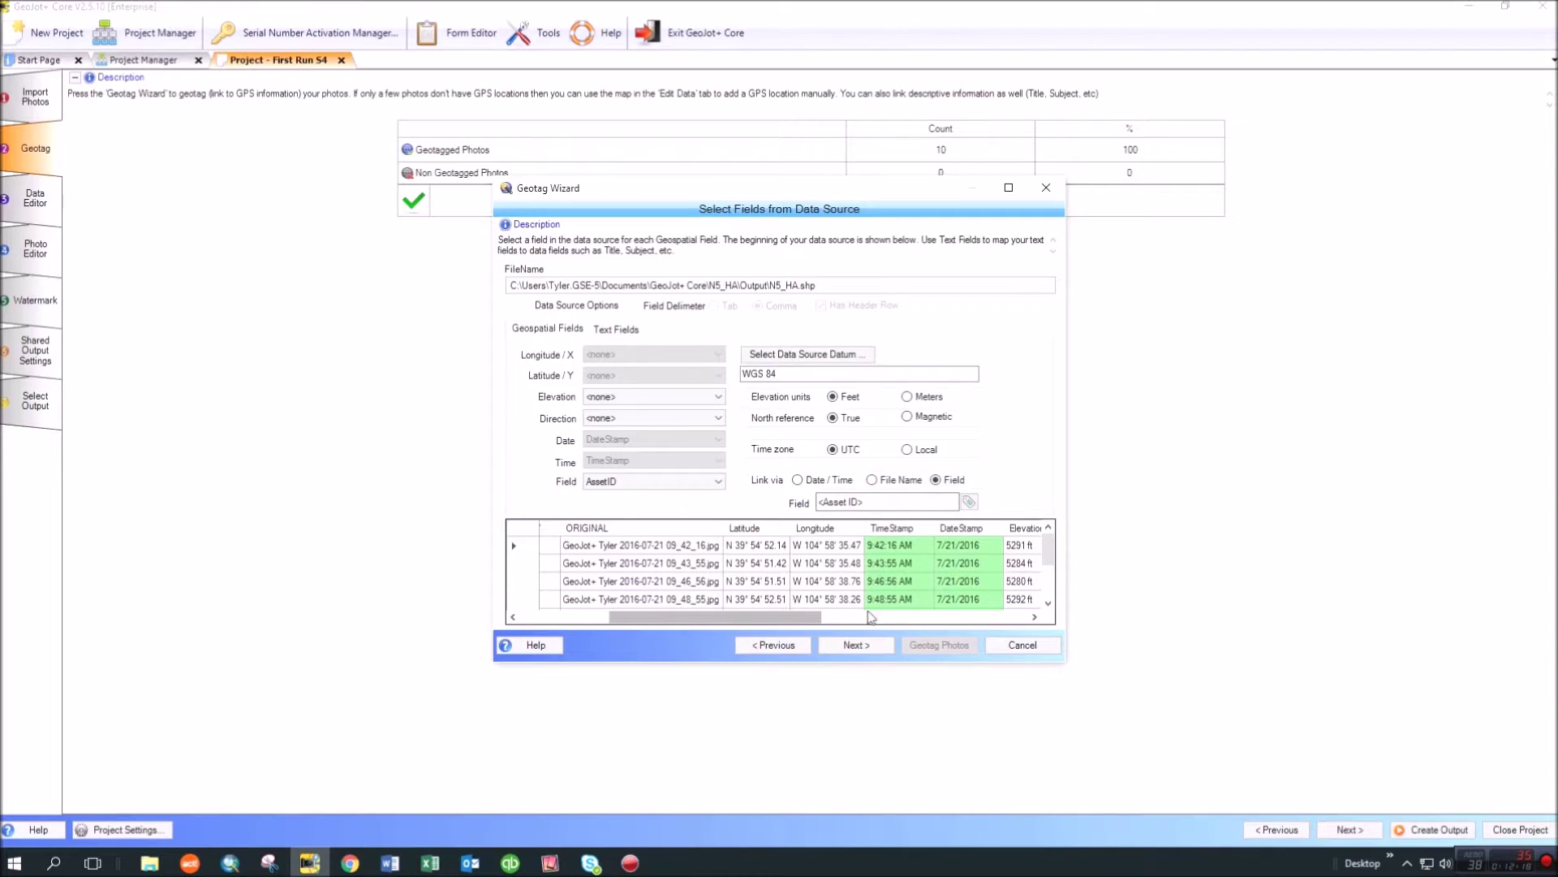
{"action": "left_click_drag", "start_coordinate": [719, 617], "coordinate": [952, 642]}
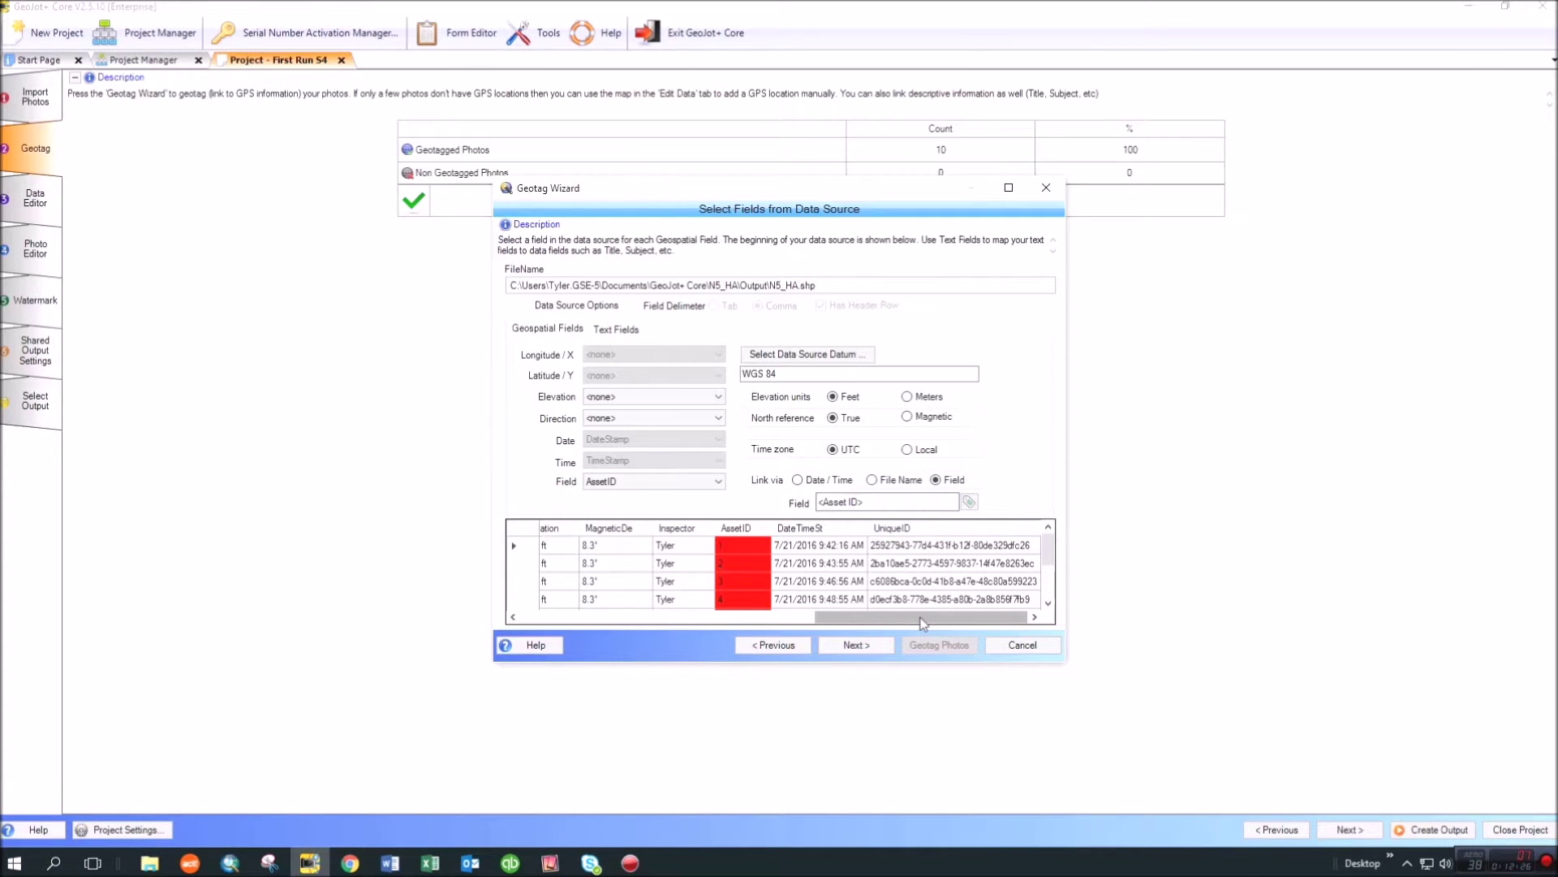
{"action": "left_click_drag", "start_coordinate": [923, 624], "coordinate": [879, 637]}
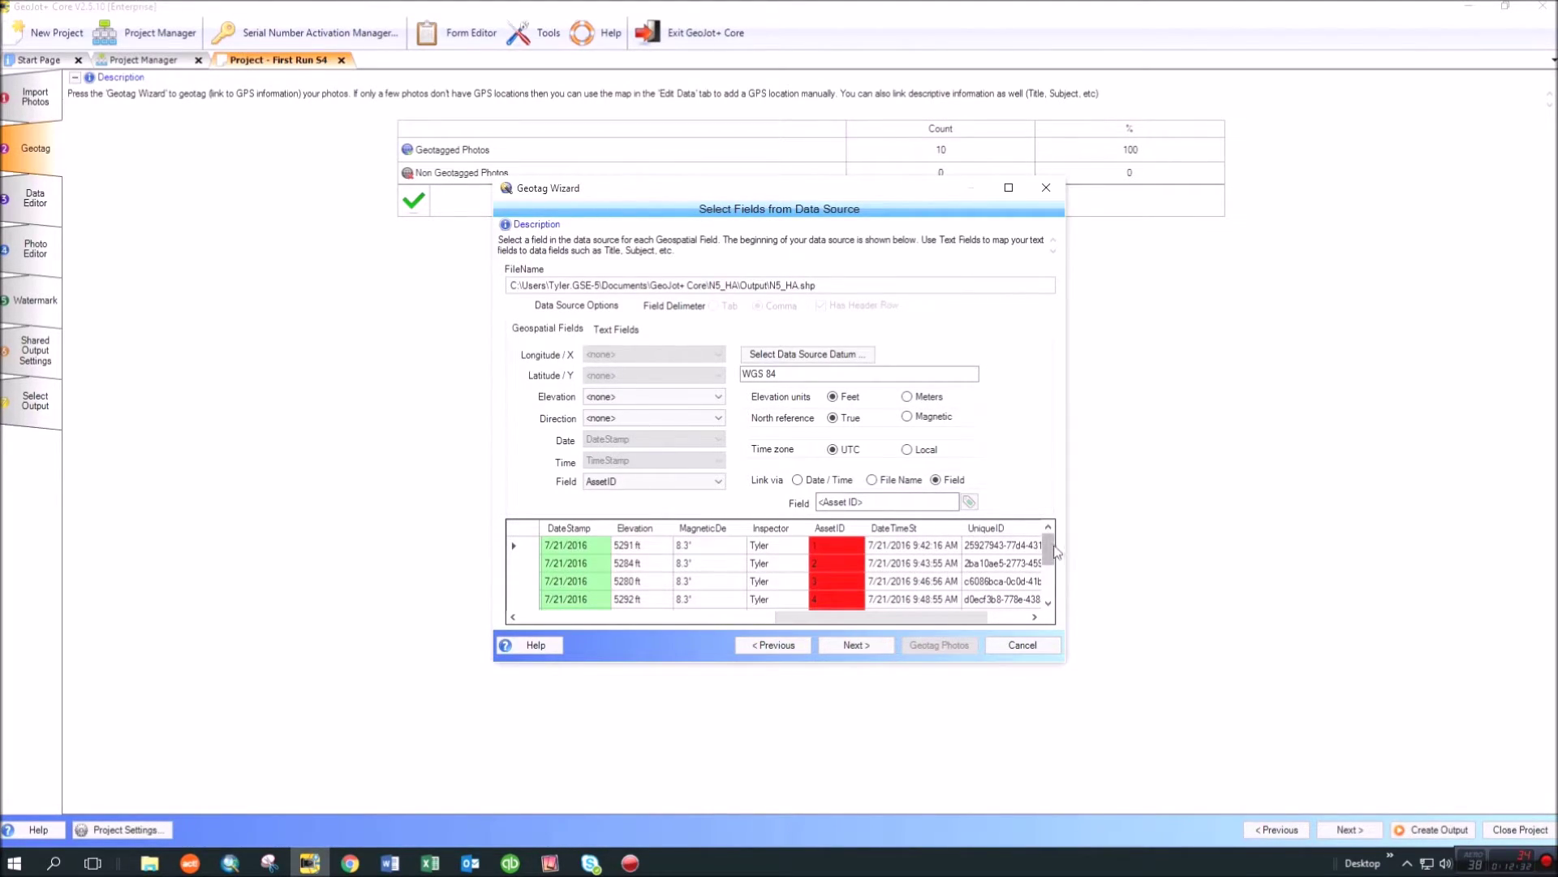
{"action": "mouse_move", "coordinate": [1053, 553]}
{"action": "left_mouse_down"}
{"action": "mouse_move", "coordinate": [1052, 597]}
{"action": "mouse_move", "coordinate": [1053, 542]}
{"action": "left_mouse_up"}
{"action": "left_click_drag", "start_coordinate": [922, 623], "coordinate": [846, 624]}
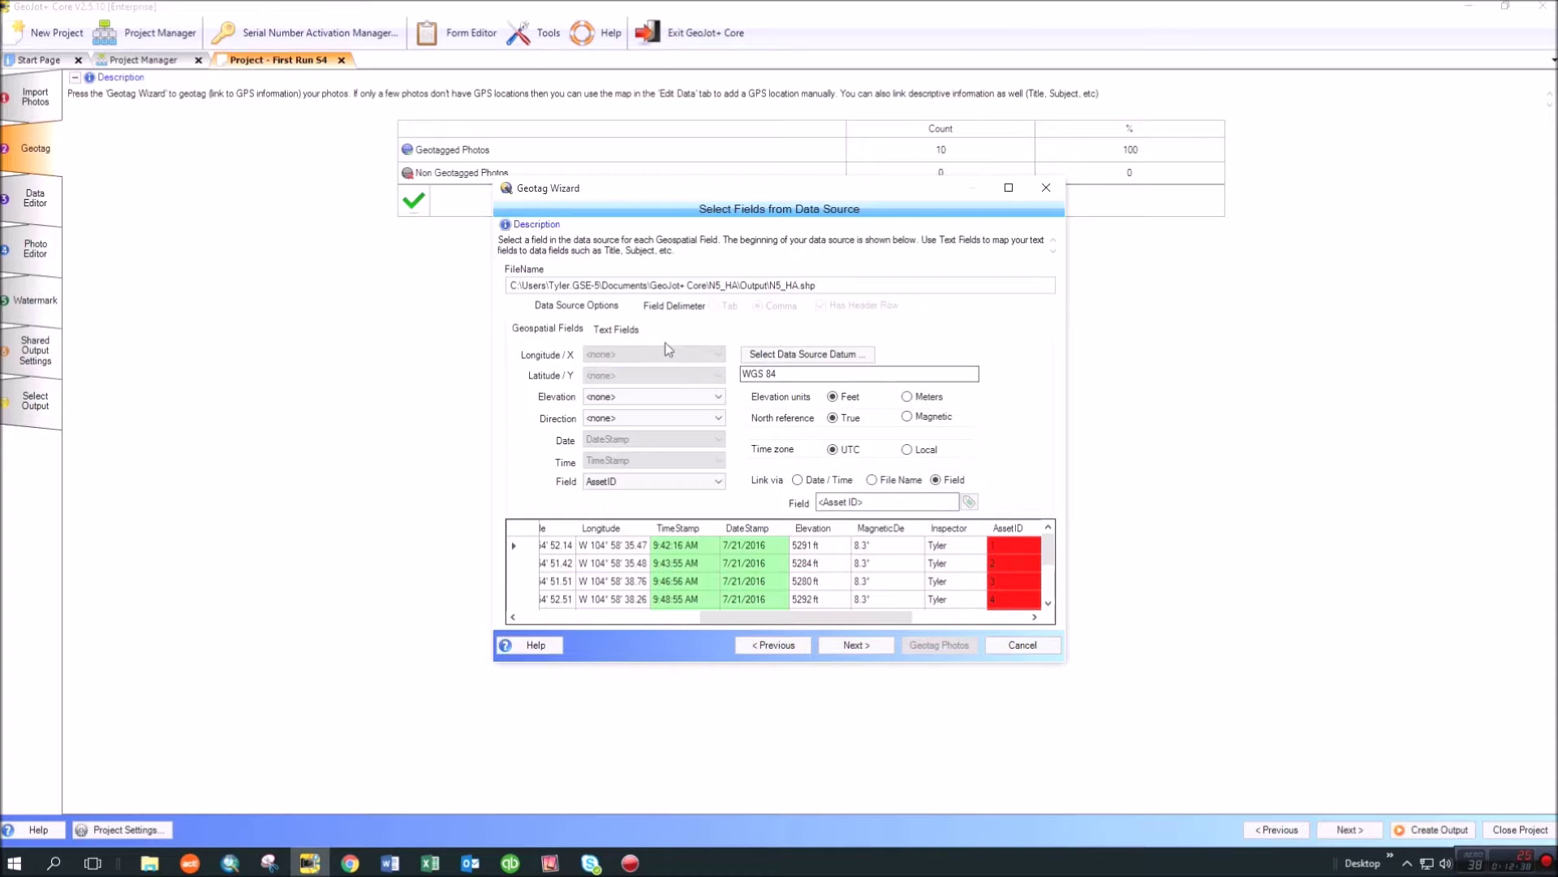
Step: Run geotagging past the time-matching options and confirm all 10 of 10 photos were linked
{"action": "left_click", "coordinate": [871, 643]}
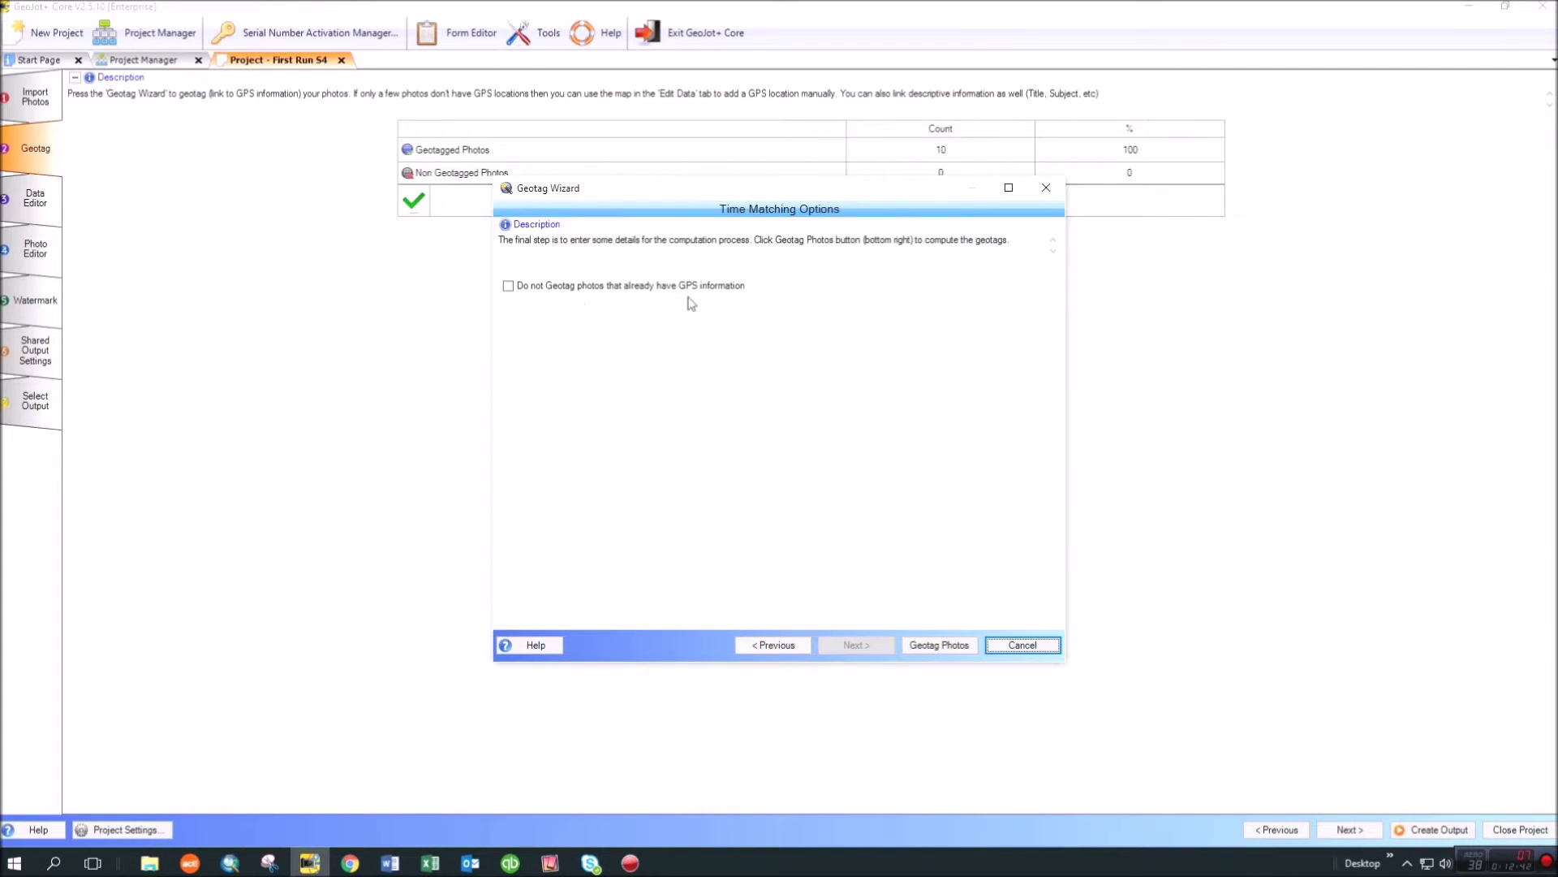
{"action": "left_click", "coordinate": [944, 646]}
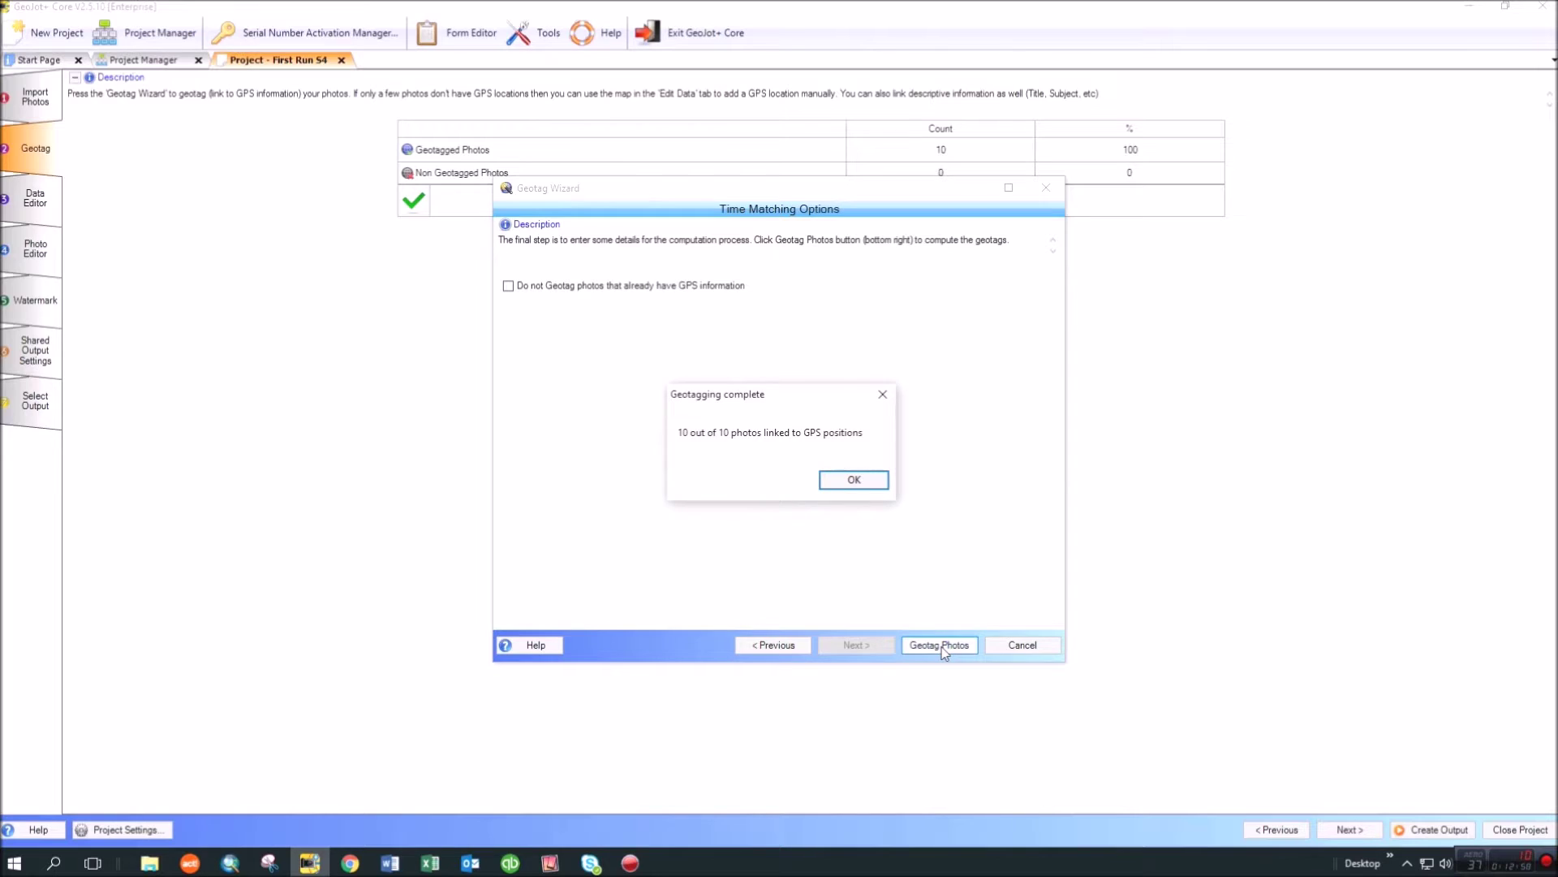
{"action": "left_click", "coordinate": [850, 480]}
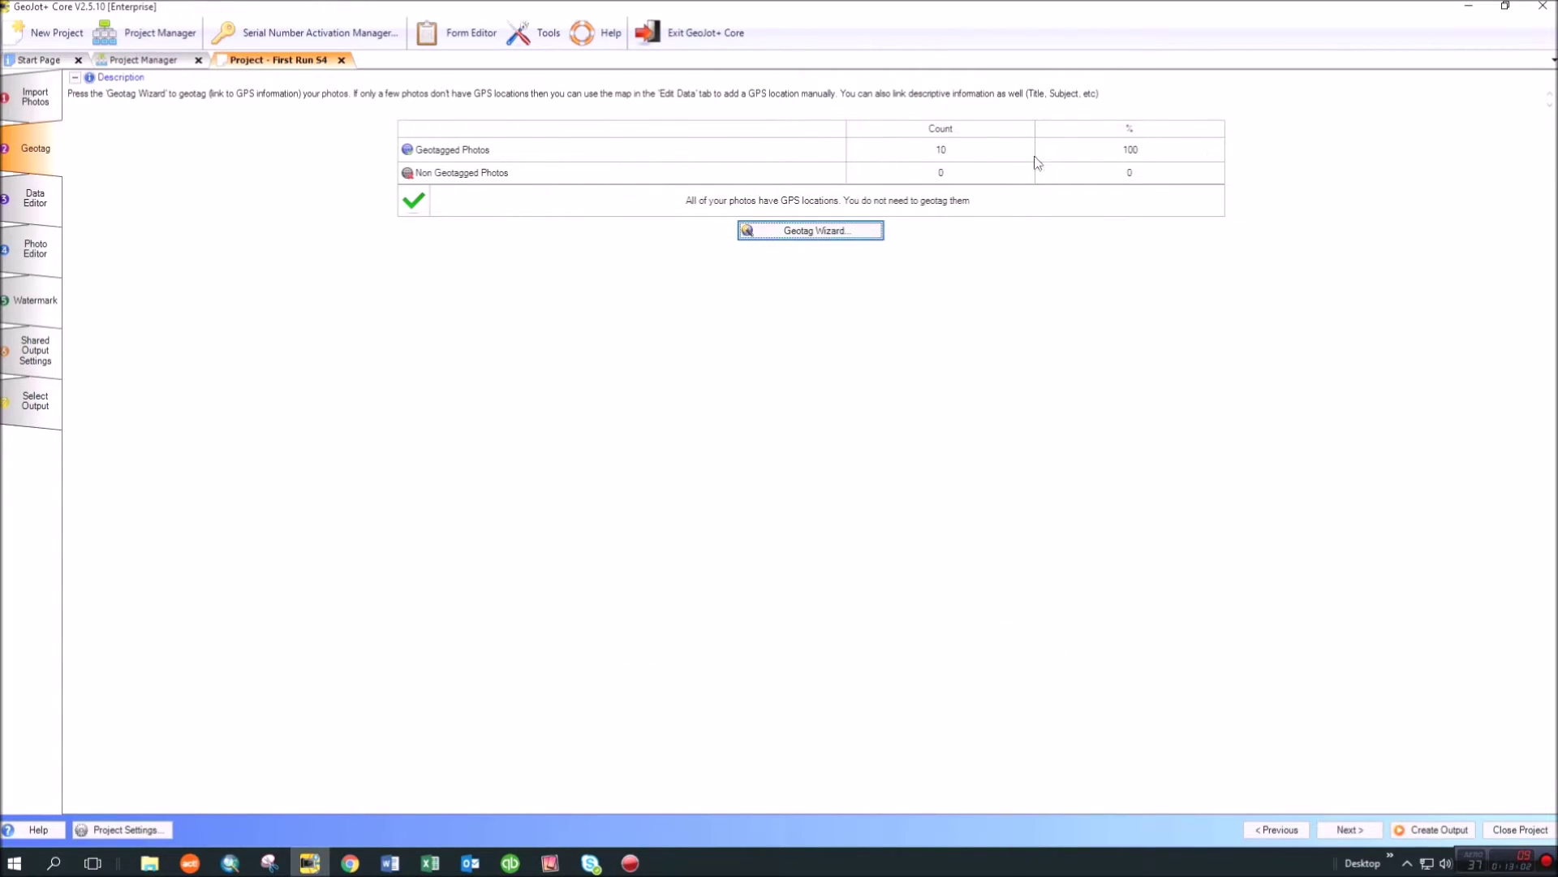
Step: Review the first photo's Data attributes in the Data Editor, then view the re-geotagged markers on the Map
{"action": "left_click", "coordinate": [17, 210]}
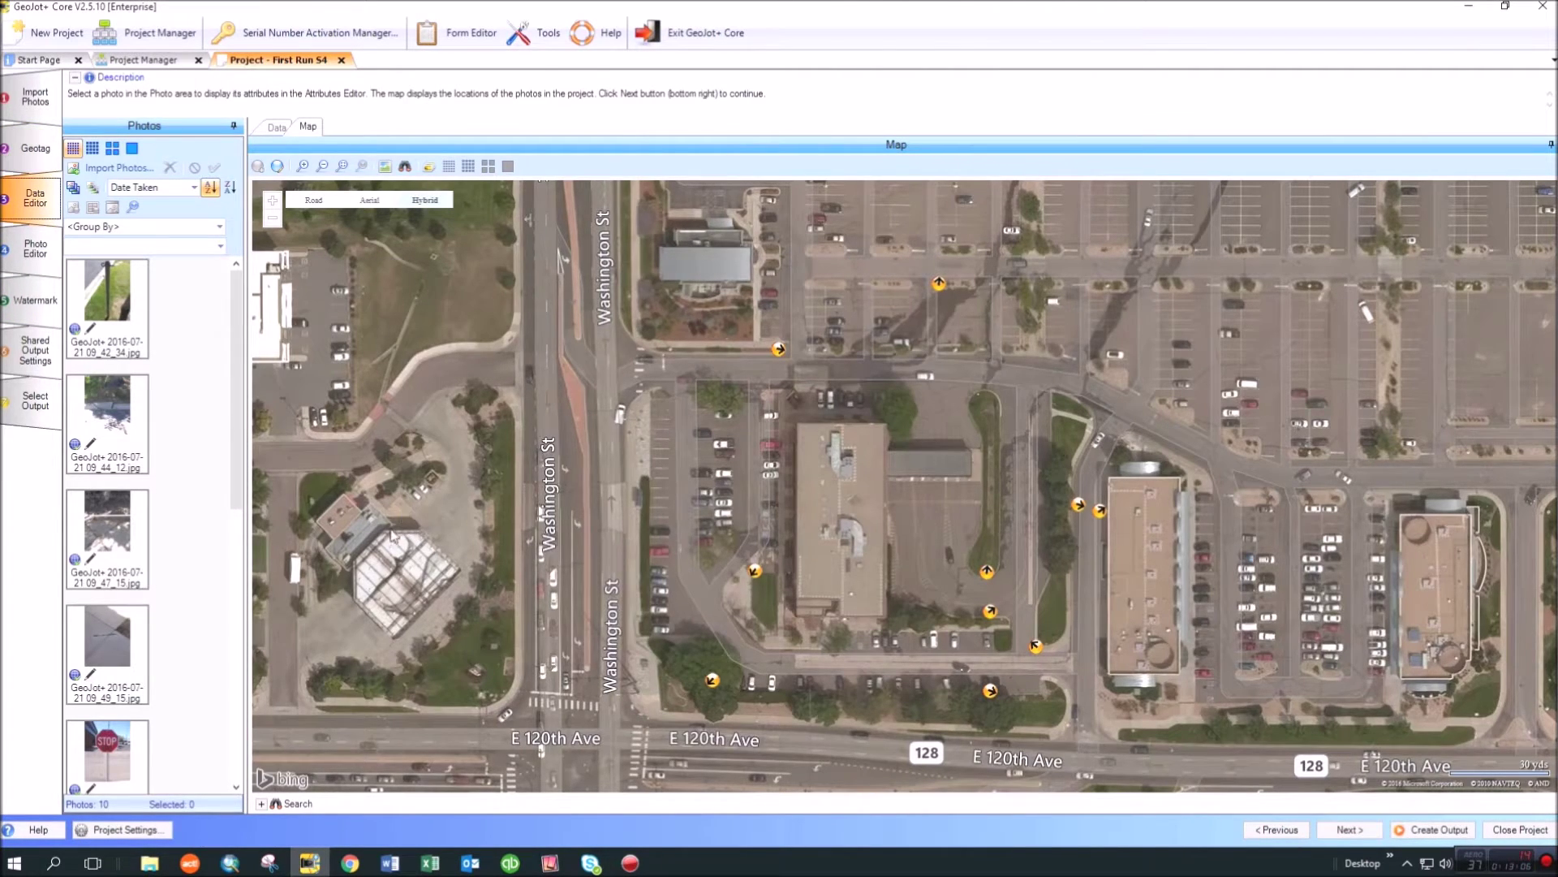
{"action": "left_click", "coordinate": [120, 333]}
{"action": "left_click", "coordinate": [286, 128]}
{"action": "scroll", "coordinate": [772, 470], "scroll_direction": "down", "scroll_amount": 7}
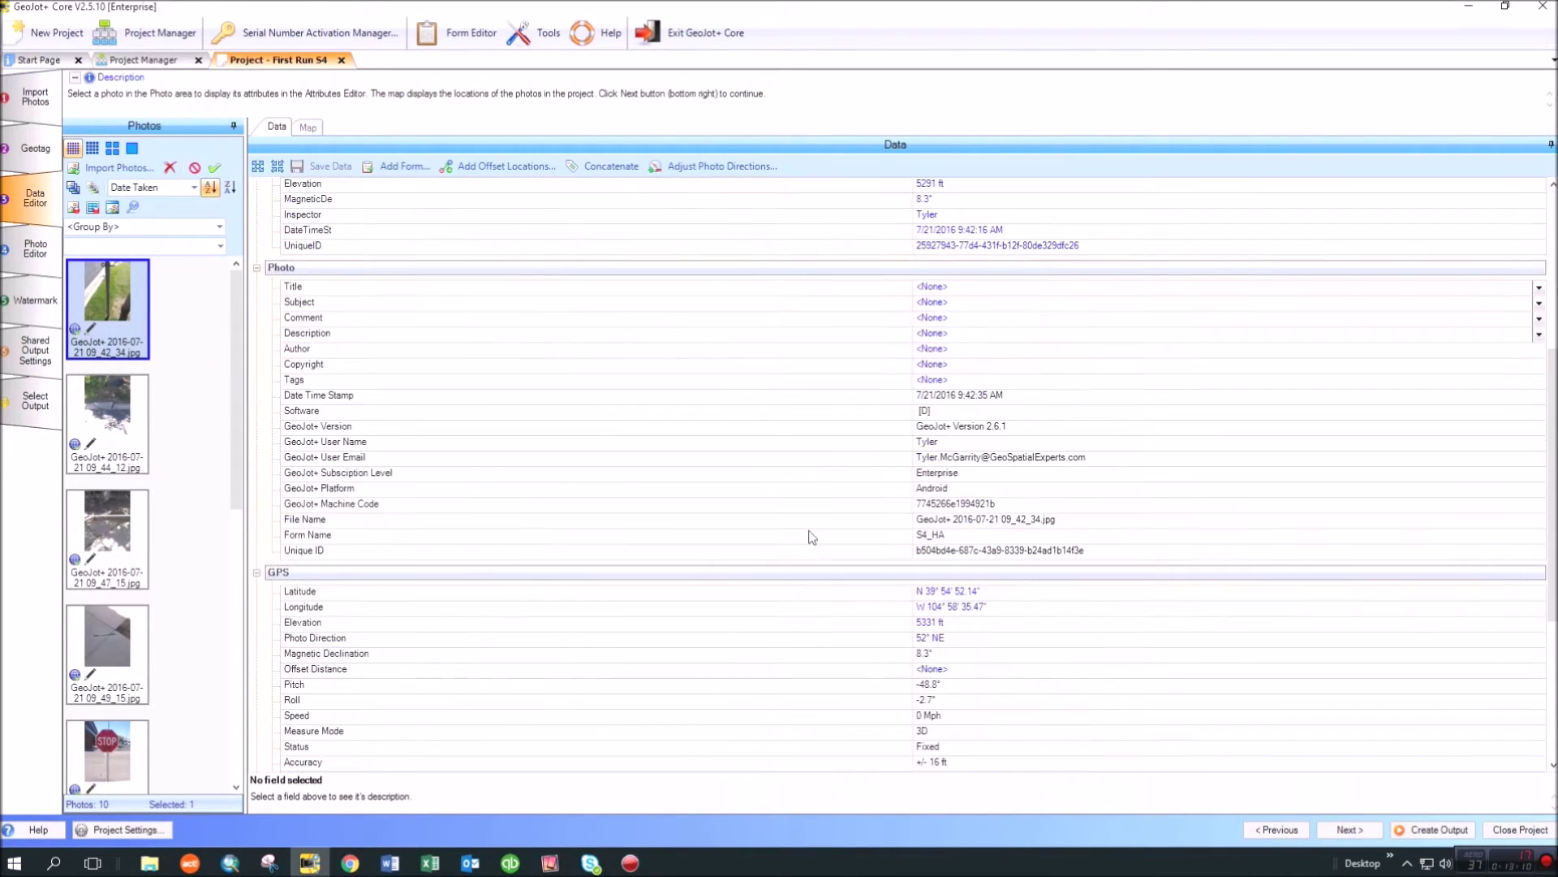
{"action": "scroll", "coordinate": [810, 535], "scroll_direction": "down", "scroll_amount": 2}
{"action": "scroll", "coordinate": [810, 535], "scroll_direction": "up", "scroll_amount": 4}
{"action": "scroll", "coordinate": [810, 536], "scroll_direction": "down", "scroll_amount": 6}
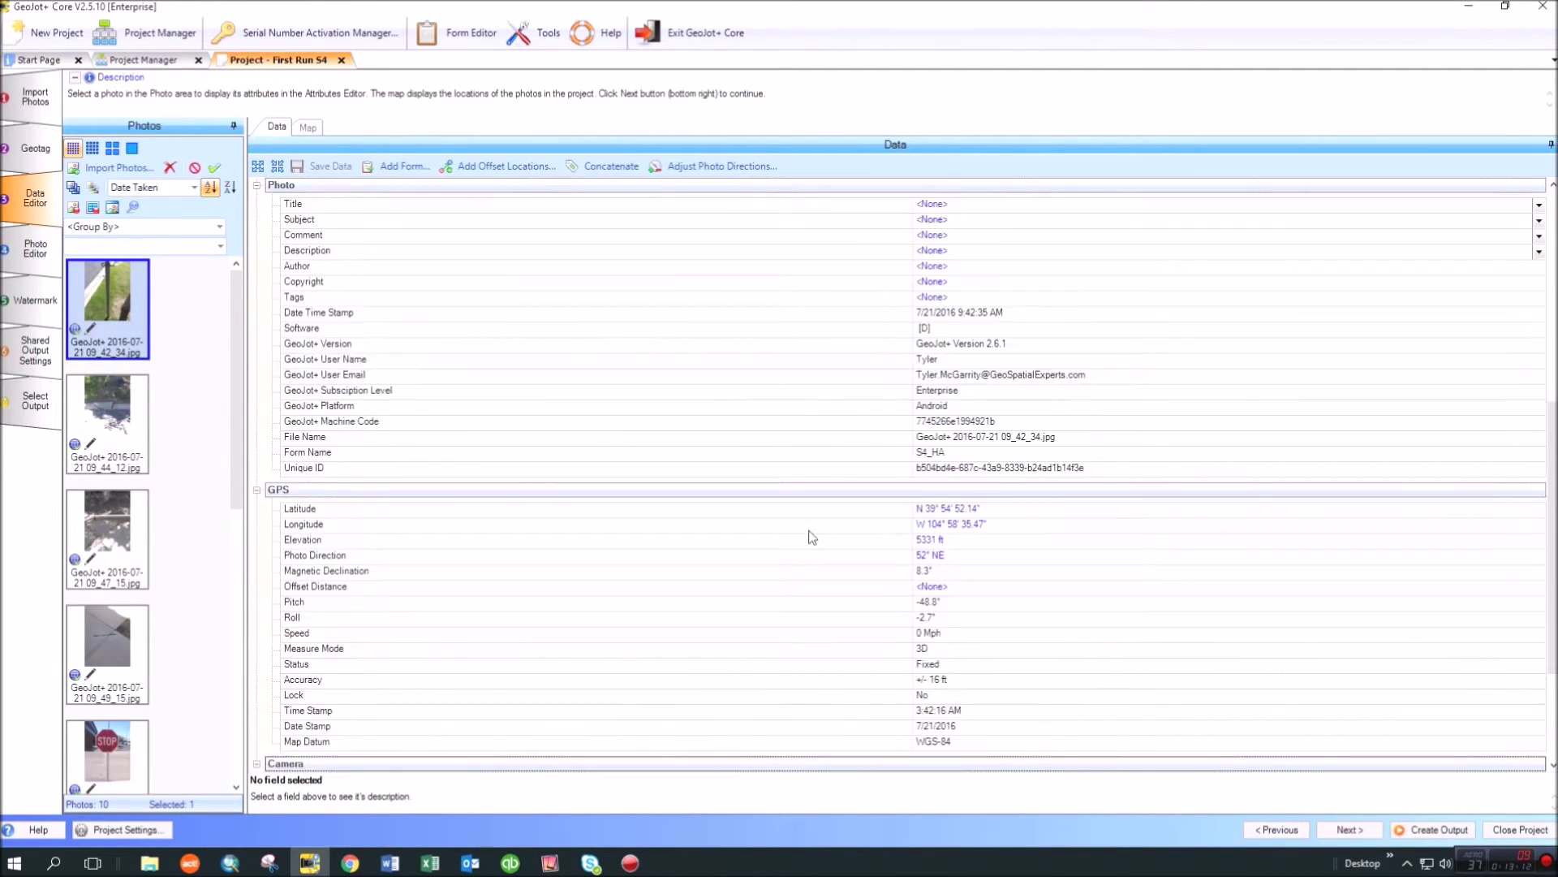
{"action": "scroll", "coordinate": [812, 537], "scroll_direction": "up", "scroll_amount": 10}
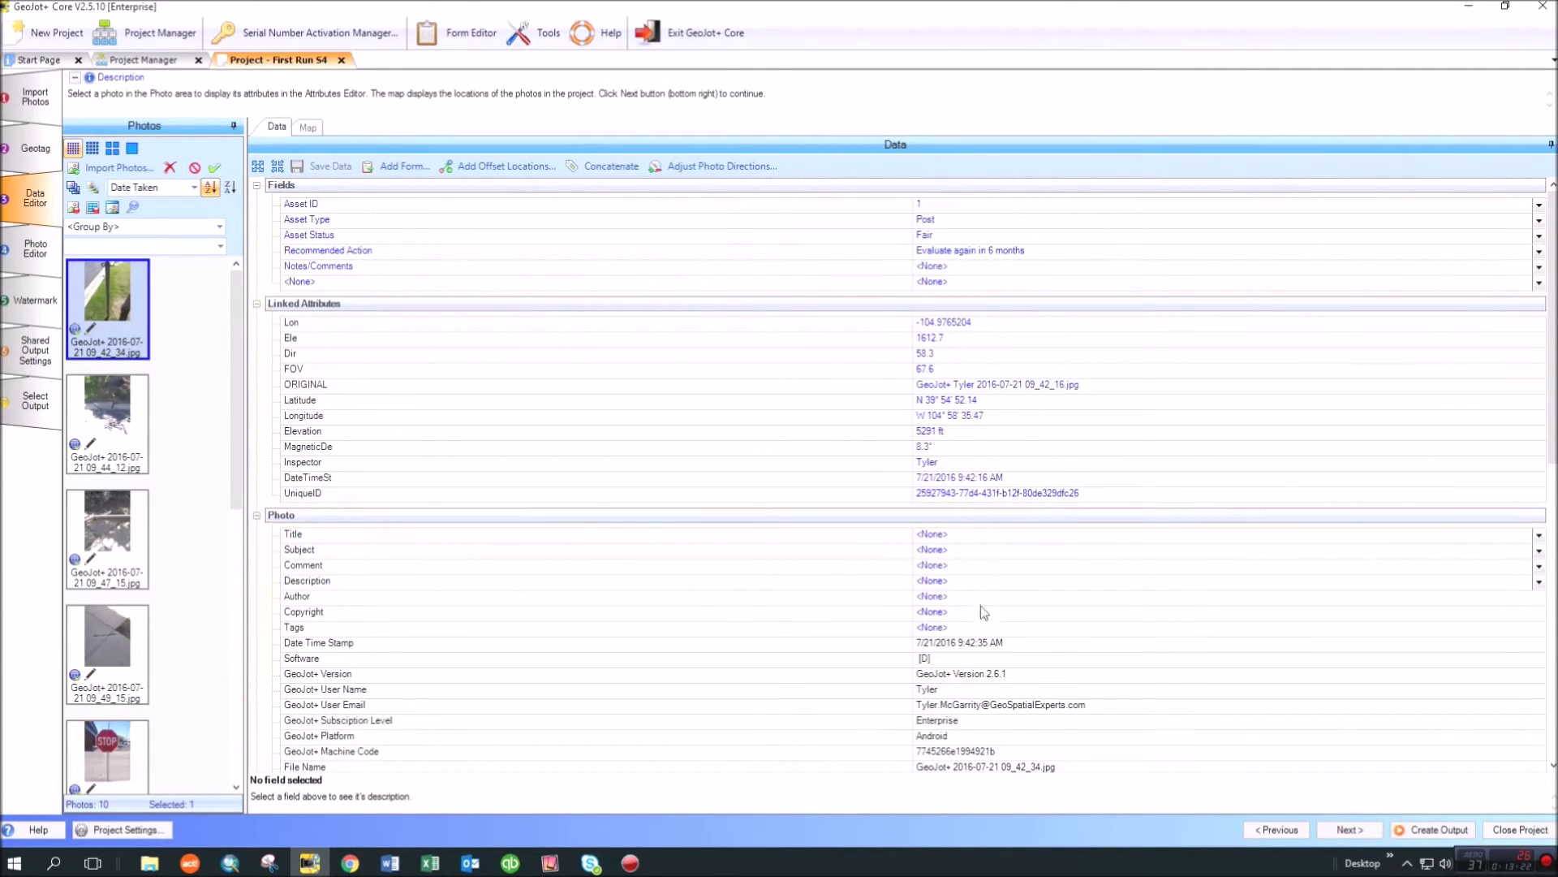
{"action": "scroll", "coordinate": [992, 600], "scroll_direction": "down", "scroll_amount": 4}
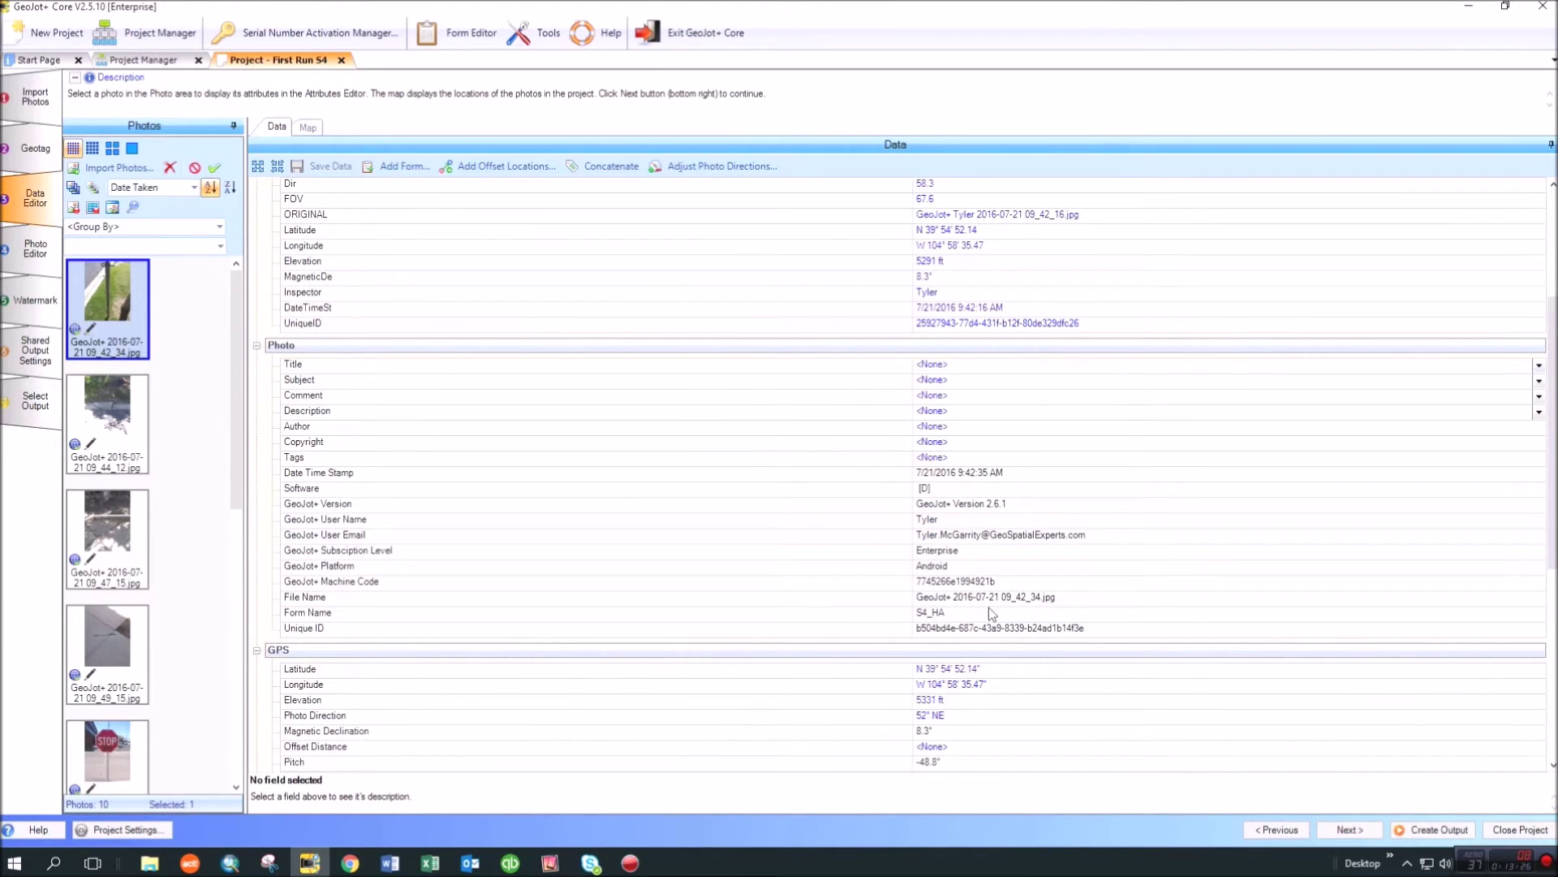
{"action": "scroll", "coordinate": [989, 607], "scroll_direction": "up", "scroll_amount": 4}
{"action": "left_click", "coordinate": [315, 130]}
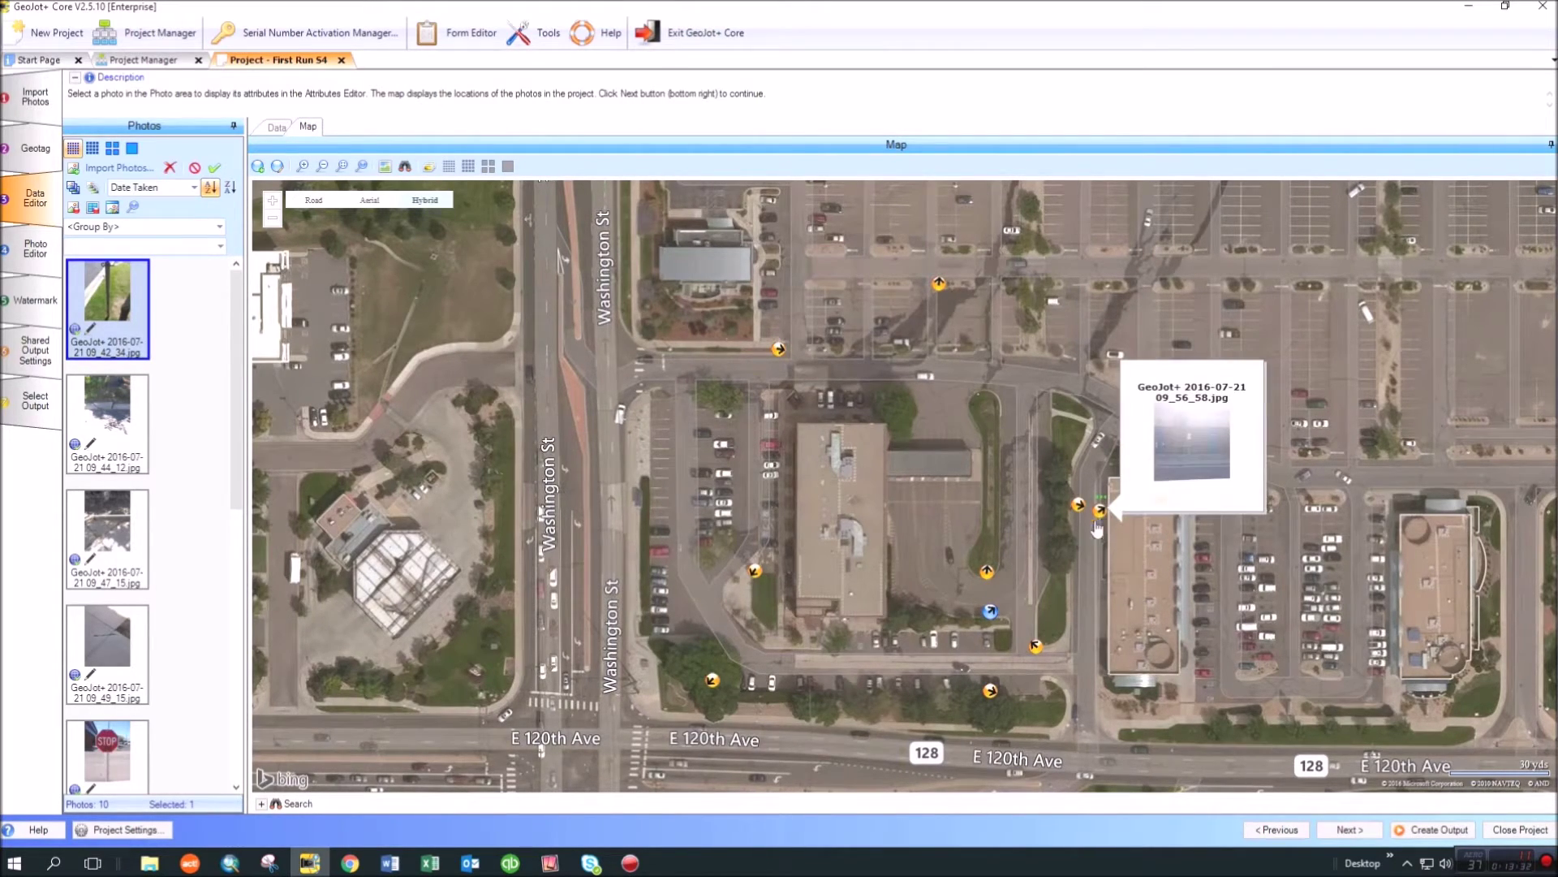
{"action": "left_click", "coordinate": [227, 866]}
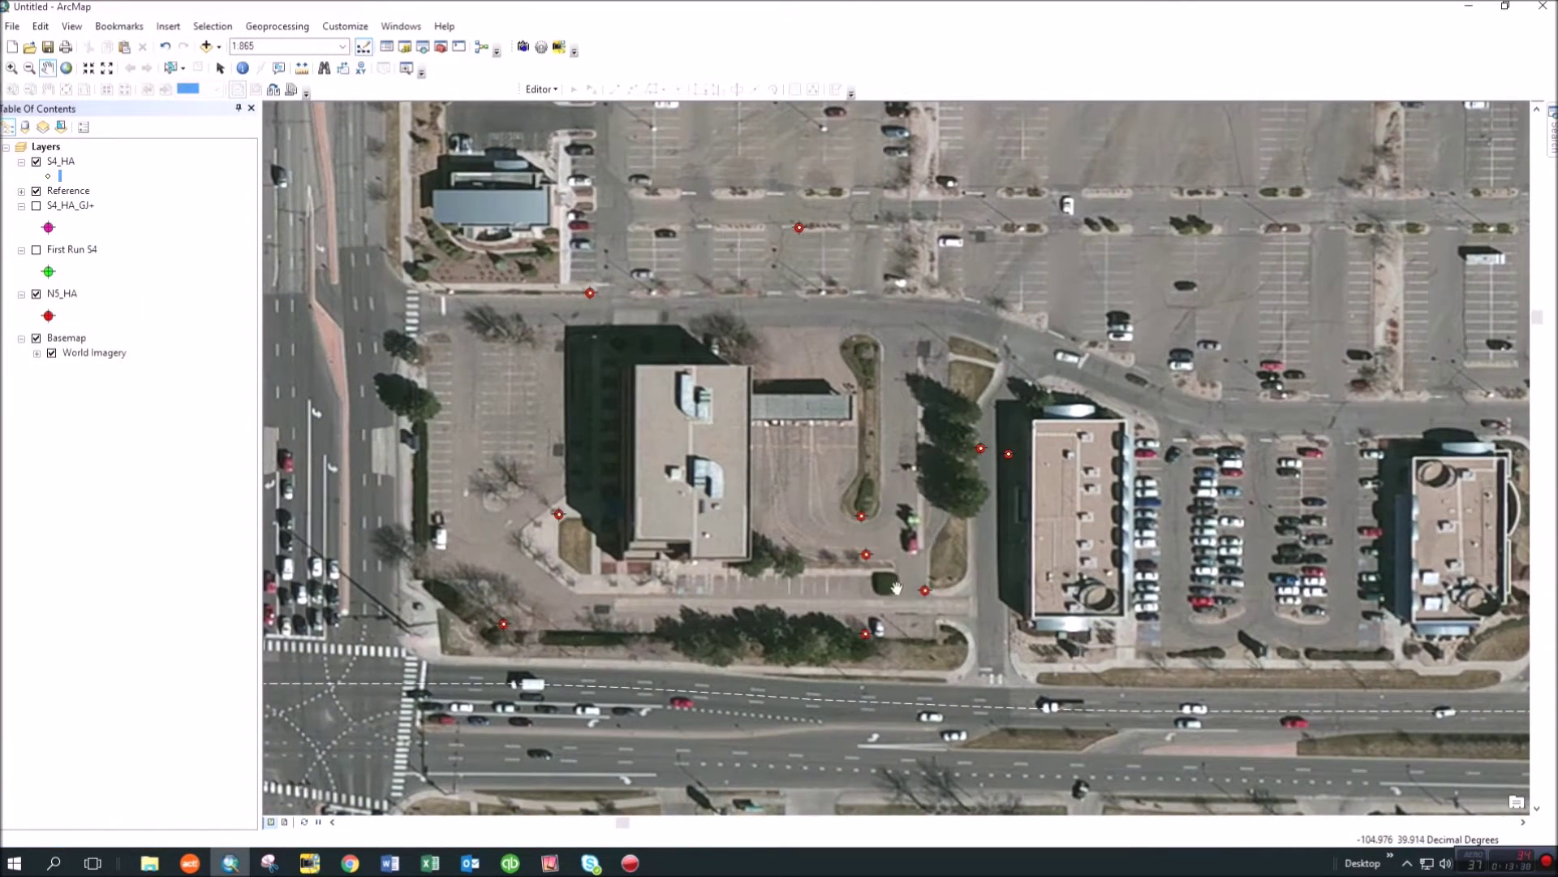
{"action": "left_click", "coordinate": [1506, 6]}
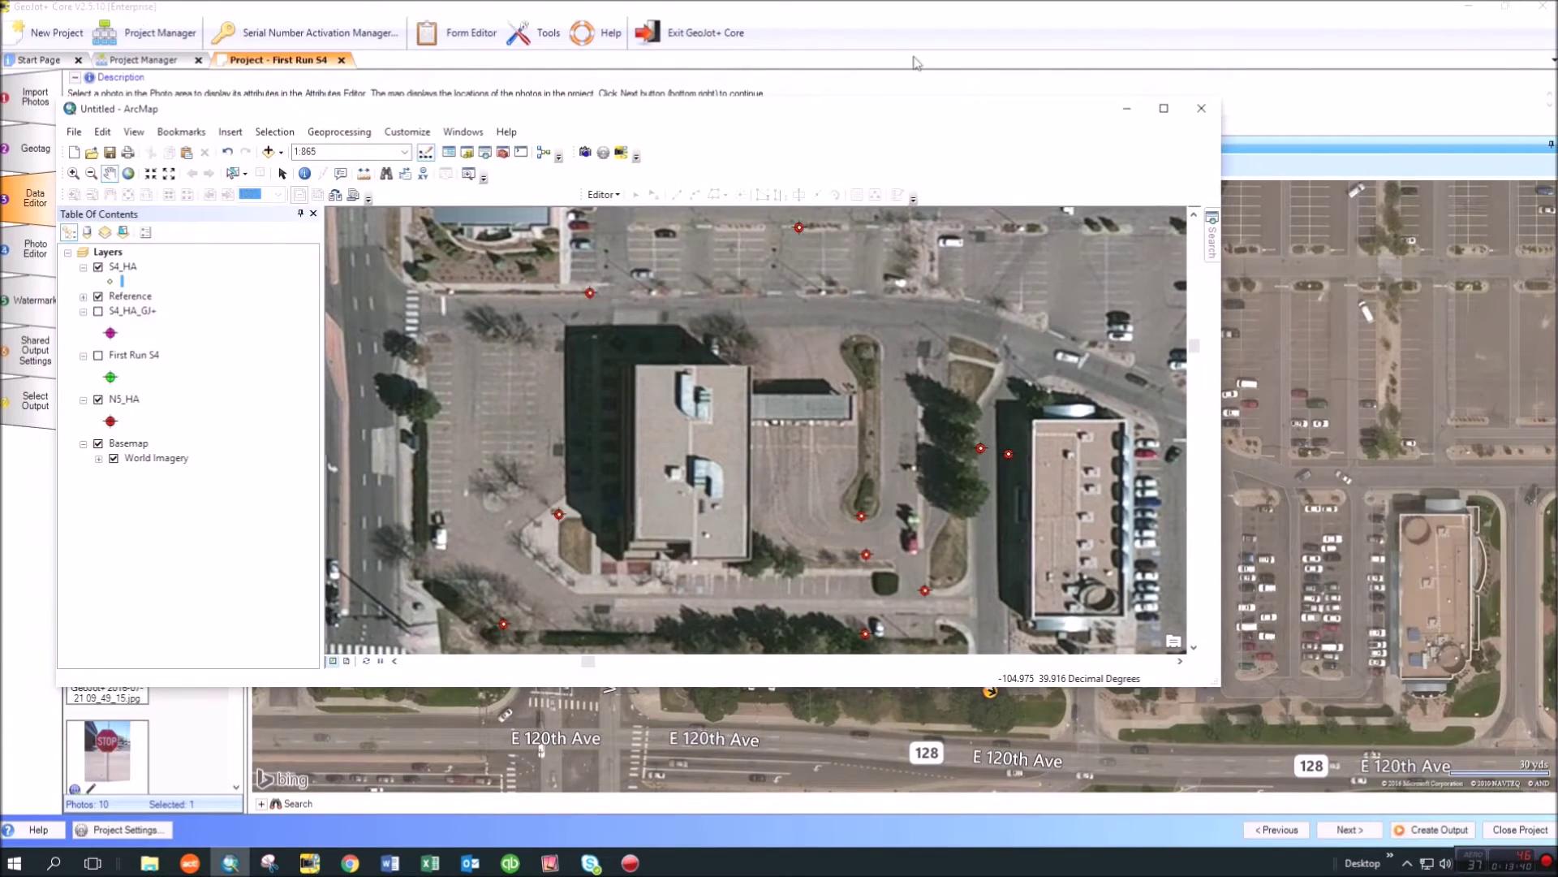
{"action": "left_click_drag", "start_coordinate": [1221, 264], "coordinate": [774, 280]}
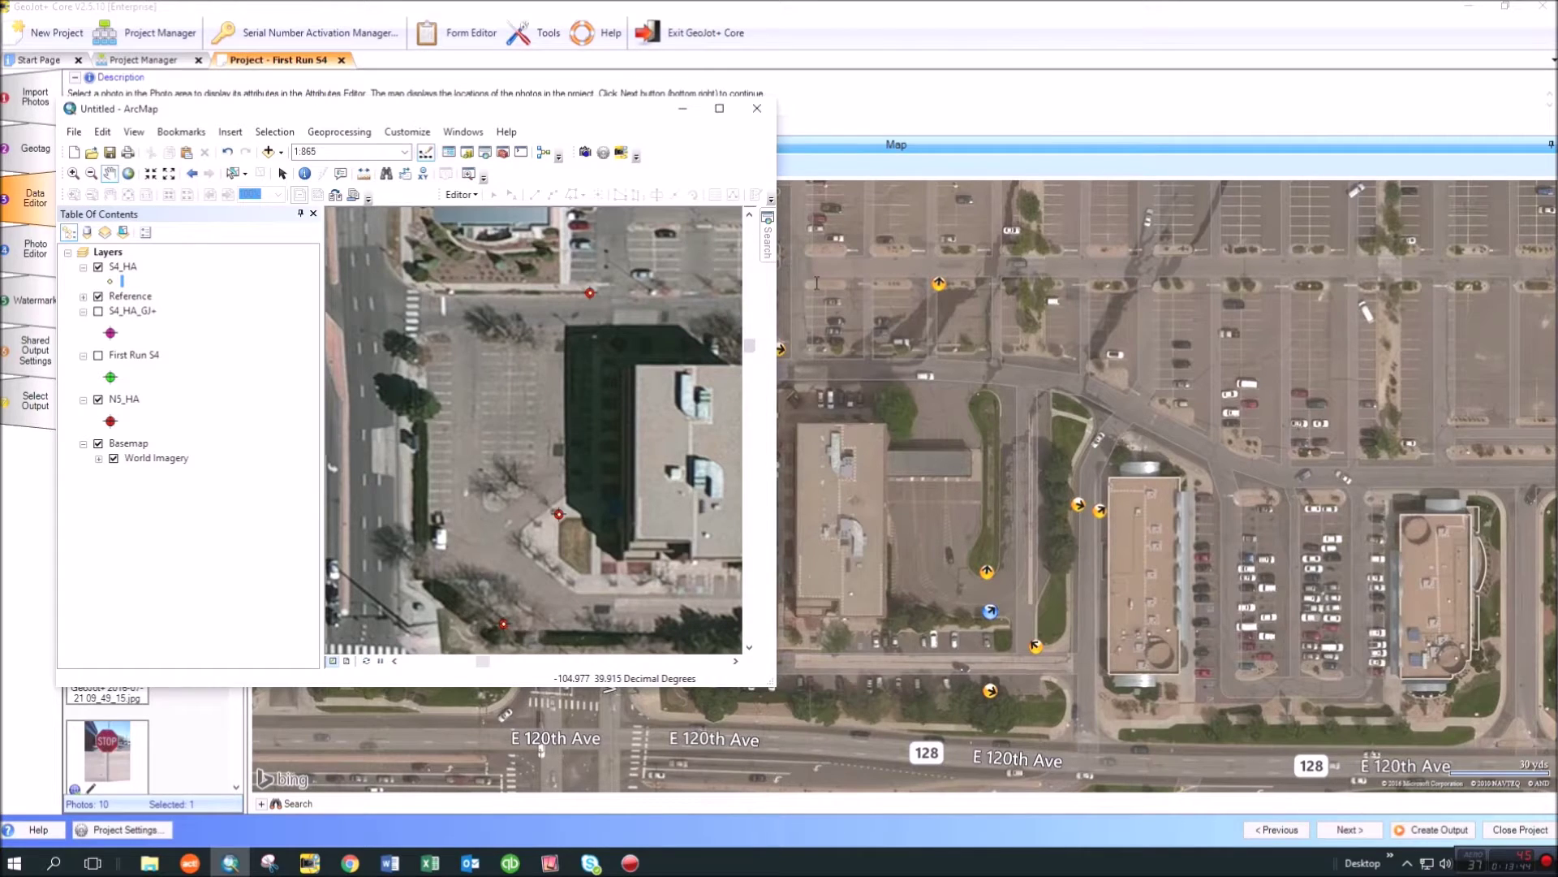
{"action": "left_click_drag", "start_coordinate": [779, 314], "coordinate": [1241, 315]}
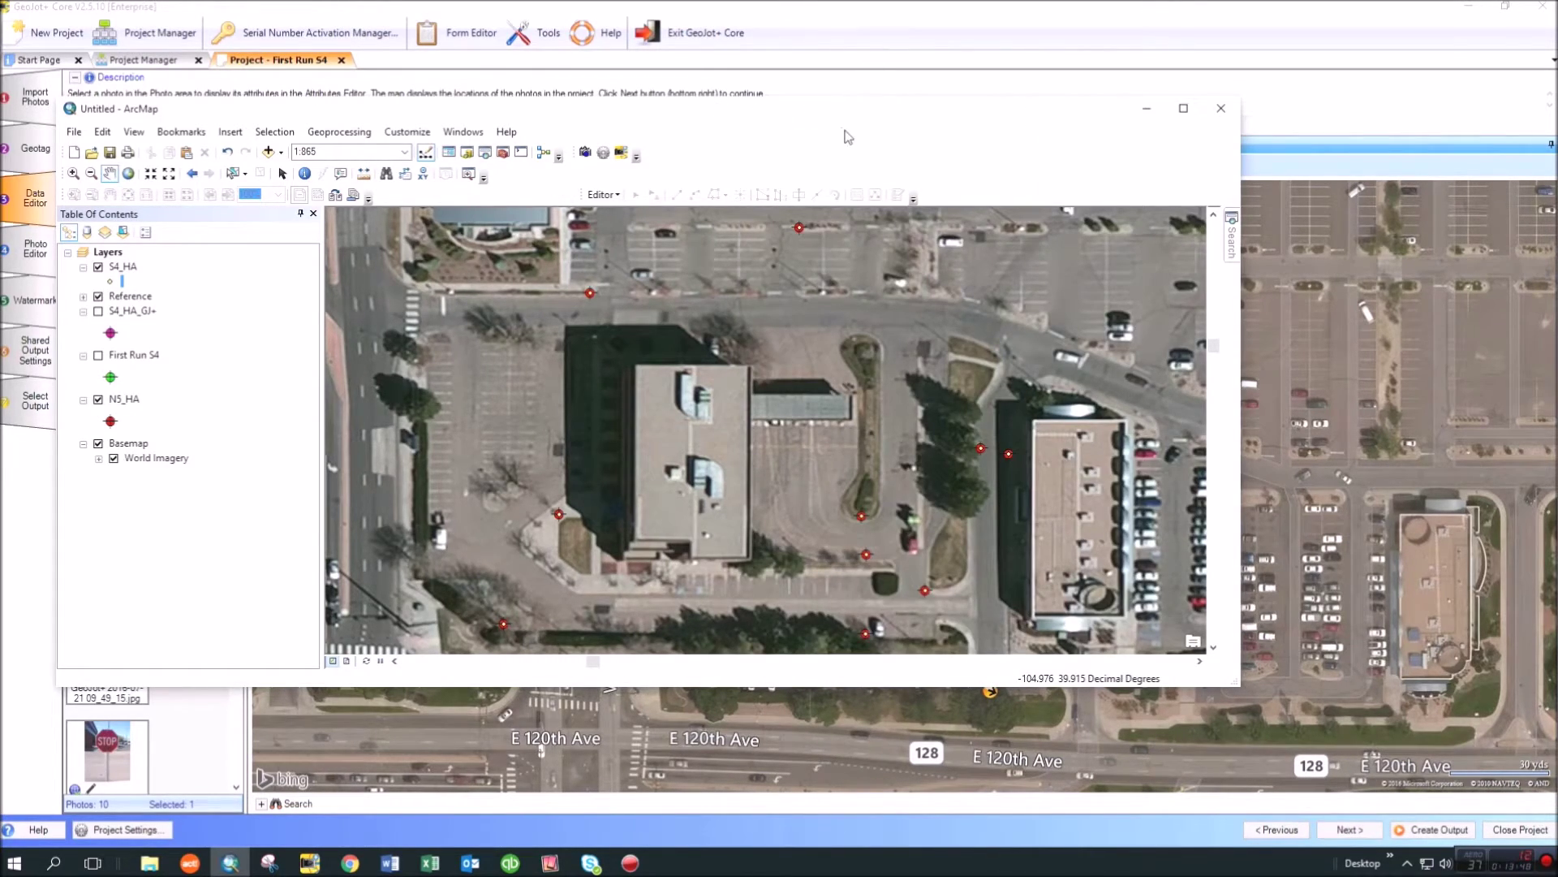
{"action": "left_click_drag", "start_coordinate": [841, 117], "coordinate": [1032, 429]}
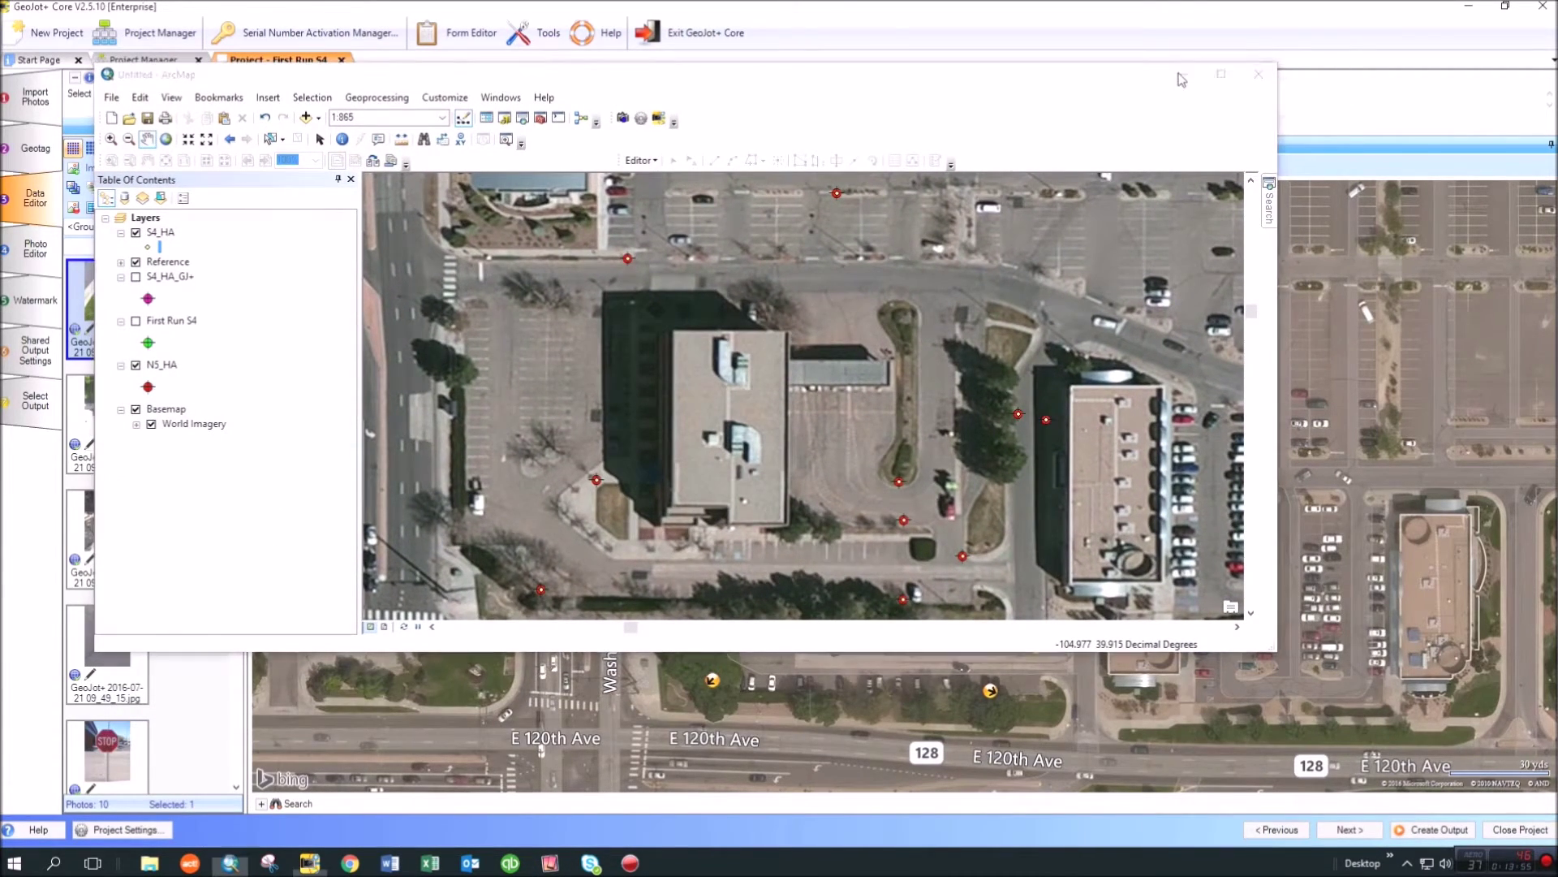
{"action": "left_click", "coordinate": [1182, 79]}
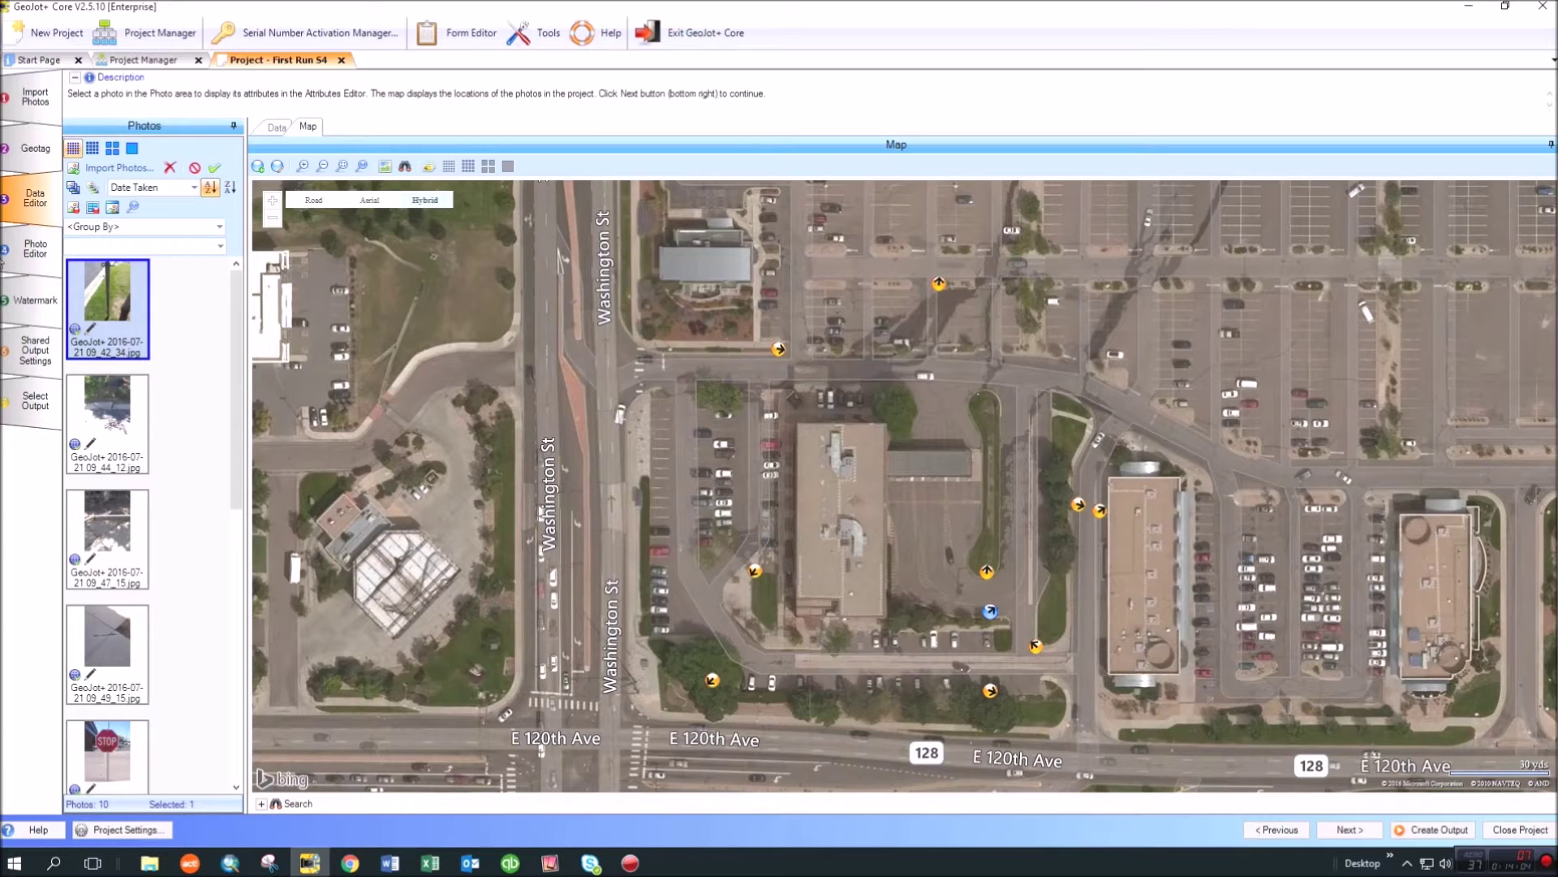
Step: Add Geodatabase (.mdb/.gdb) output alongside Shape File, then minimize GeoJot+ Core
{"action": "left_click", "coordinate": [40, 405]}
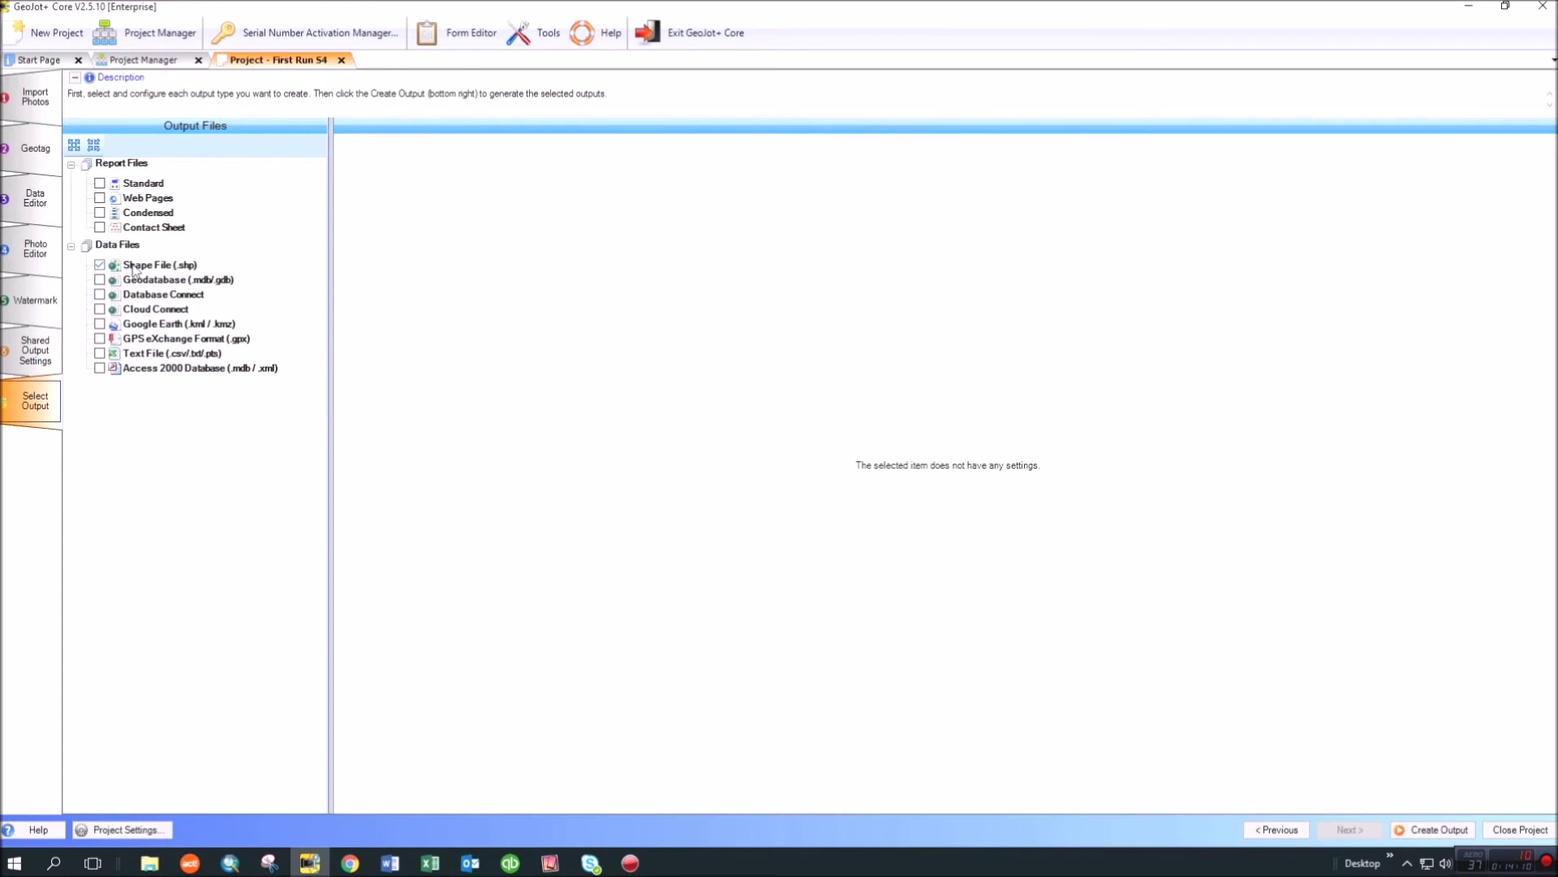
{"action": "left_click", "coordinate": [101, 281]}
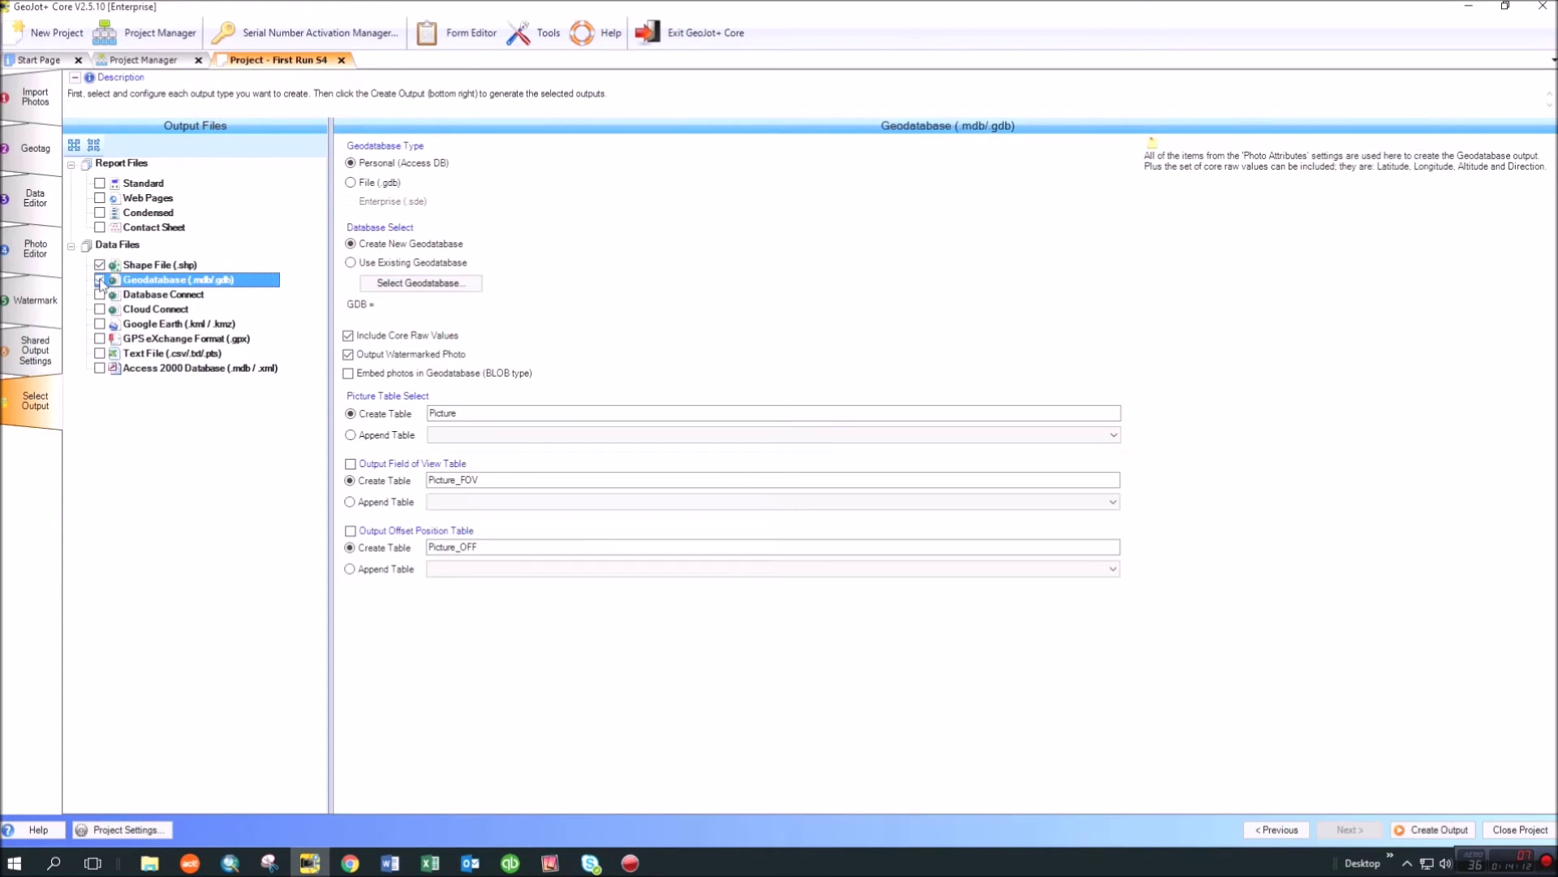
{"action": "left_click", "coordinate": [1473, 6]}
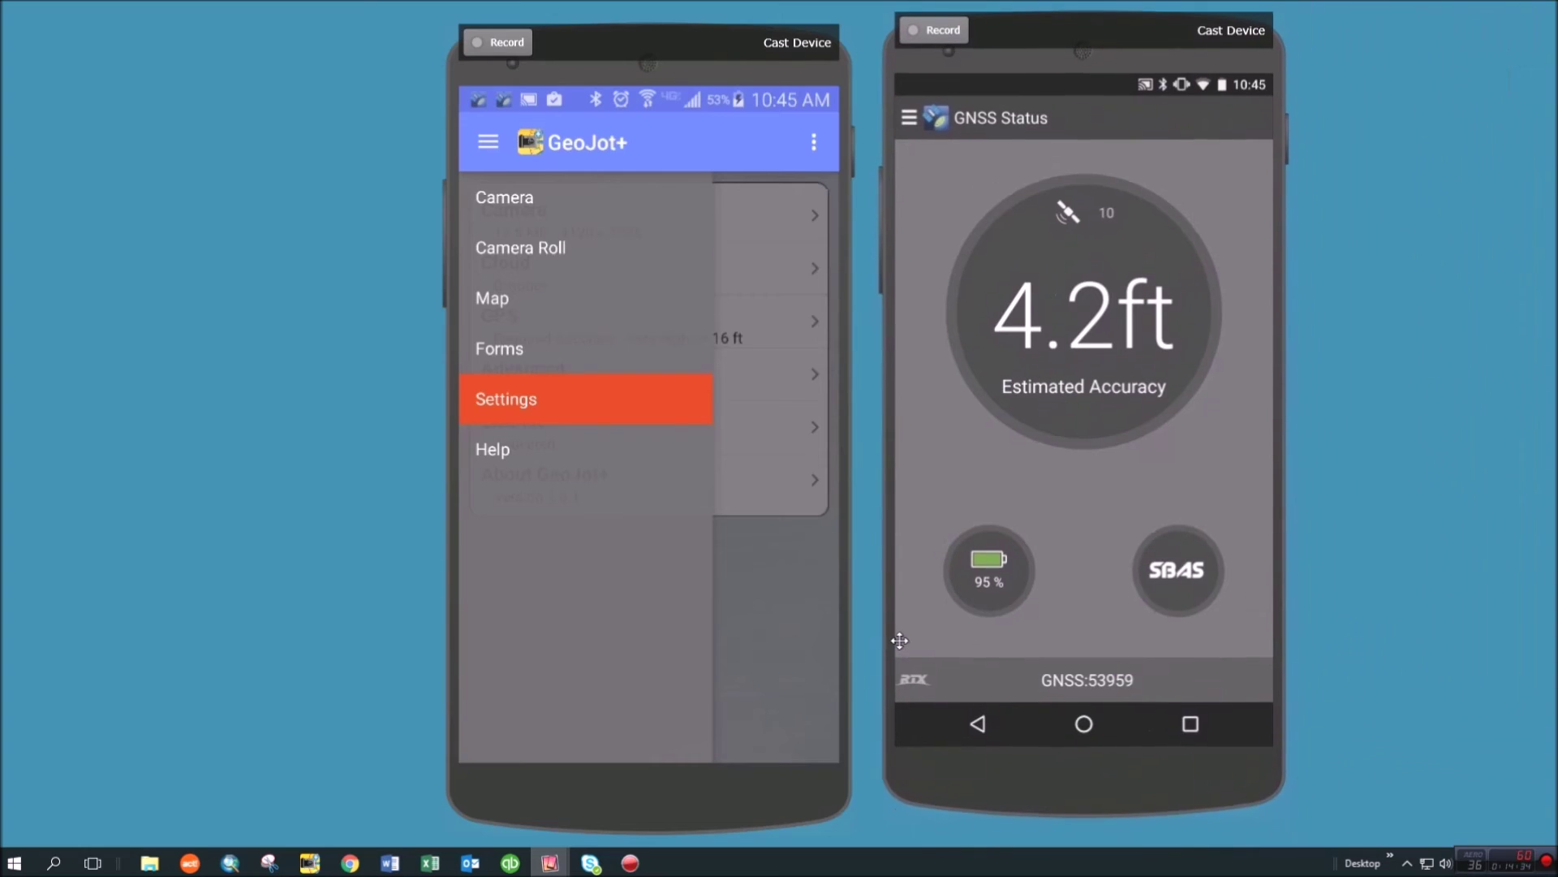
Step: Shrink the GeoJot+ phone cast window and move the GNSS Status window to the centre
{"action": "left_click_drag", "start_coordinate": [899, 640], "coordinate": [896, 647]}
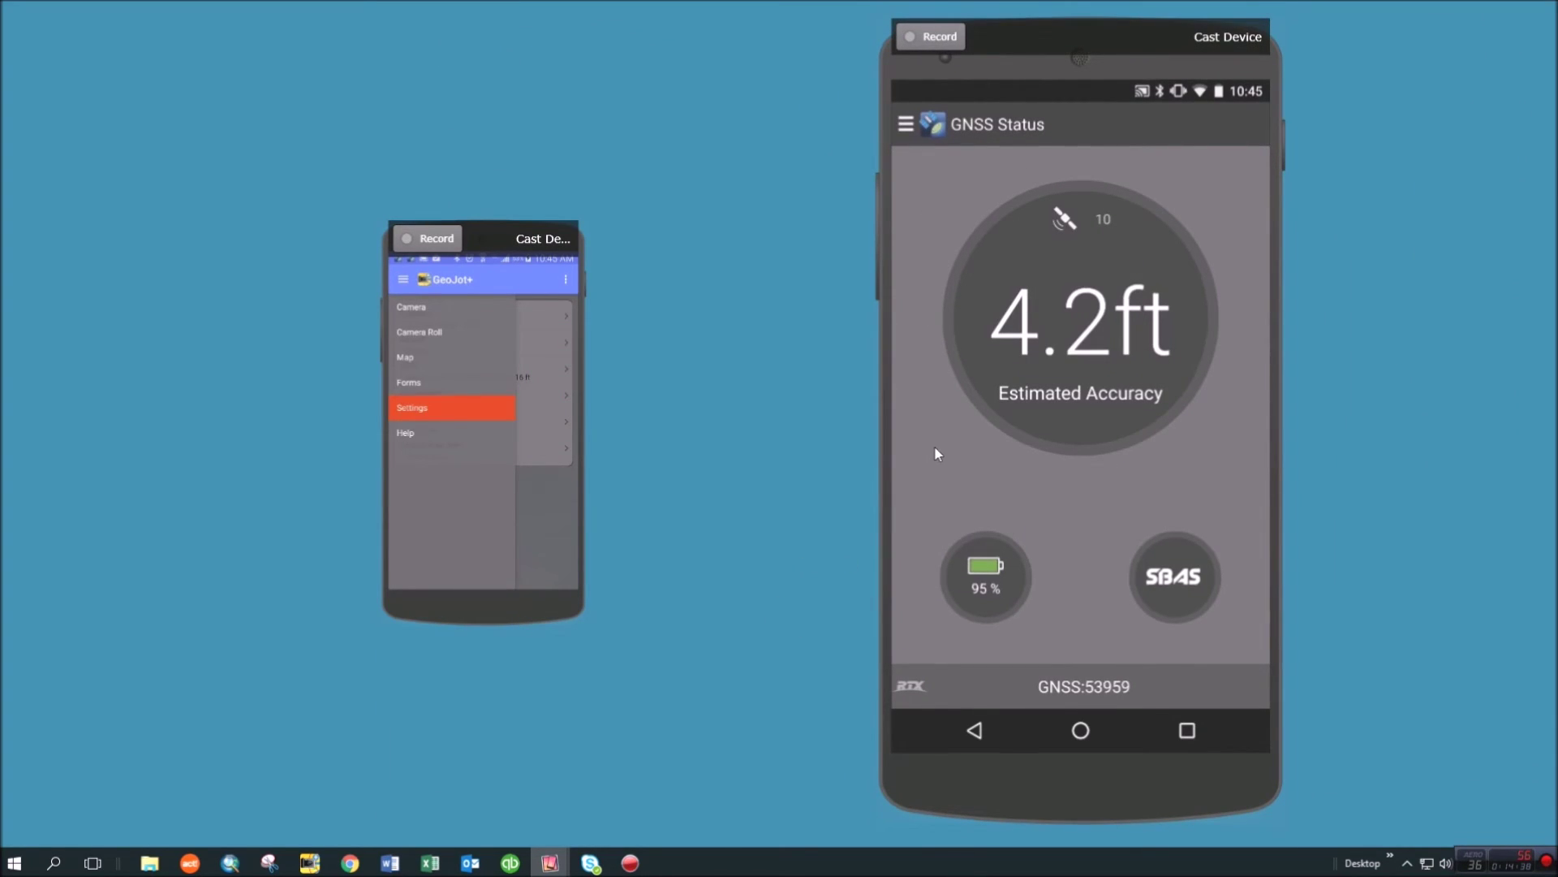
{"action": "left_click_drag", "start_coordinate": [932, 451], "coordinate": [671, 428]}
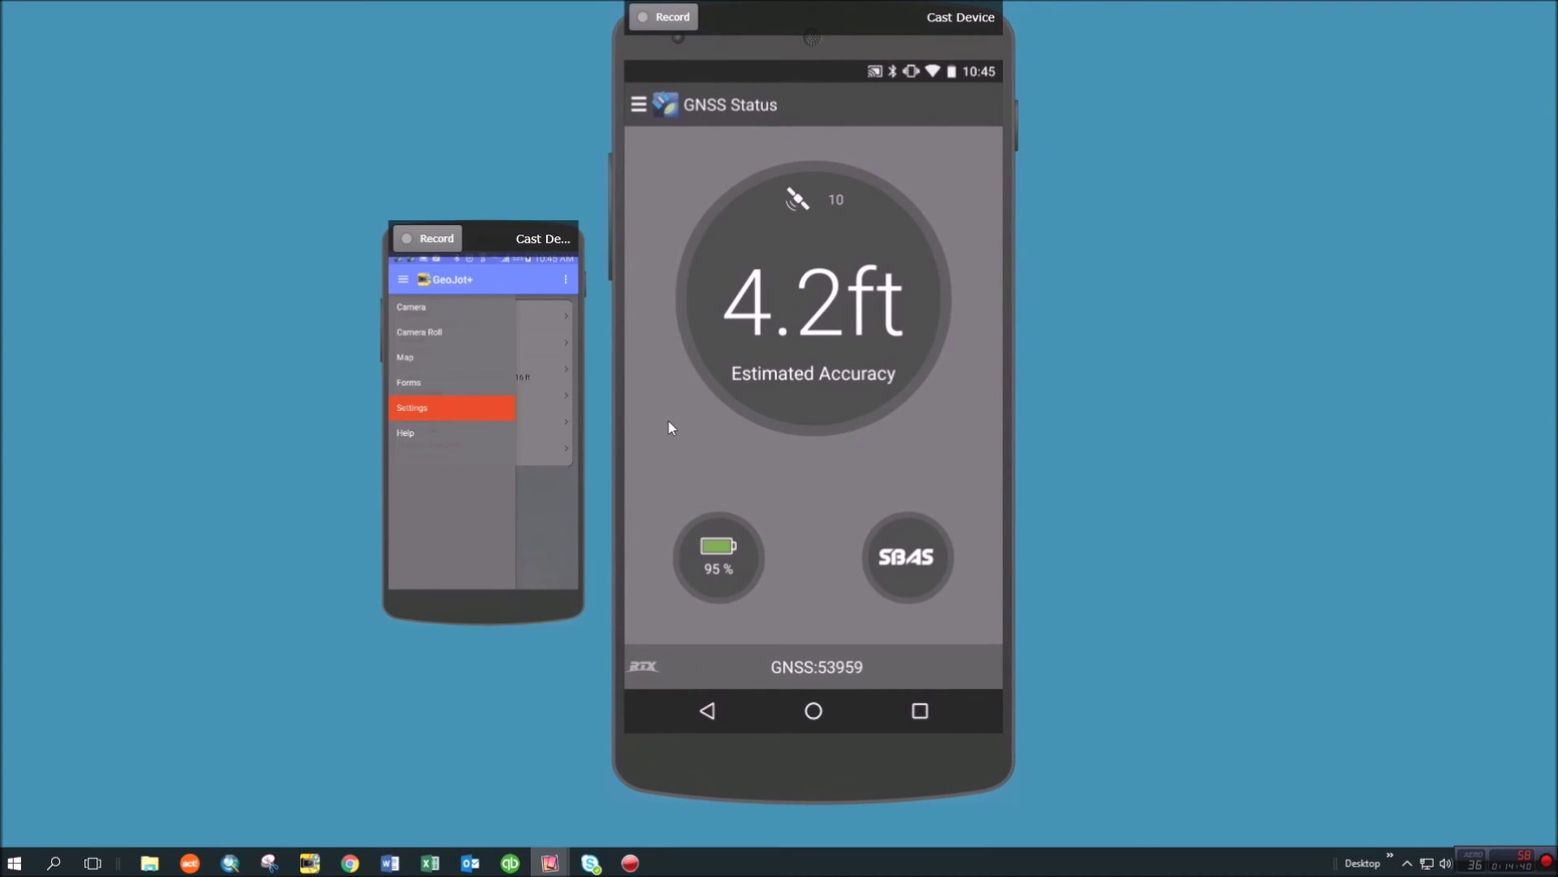